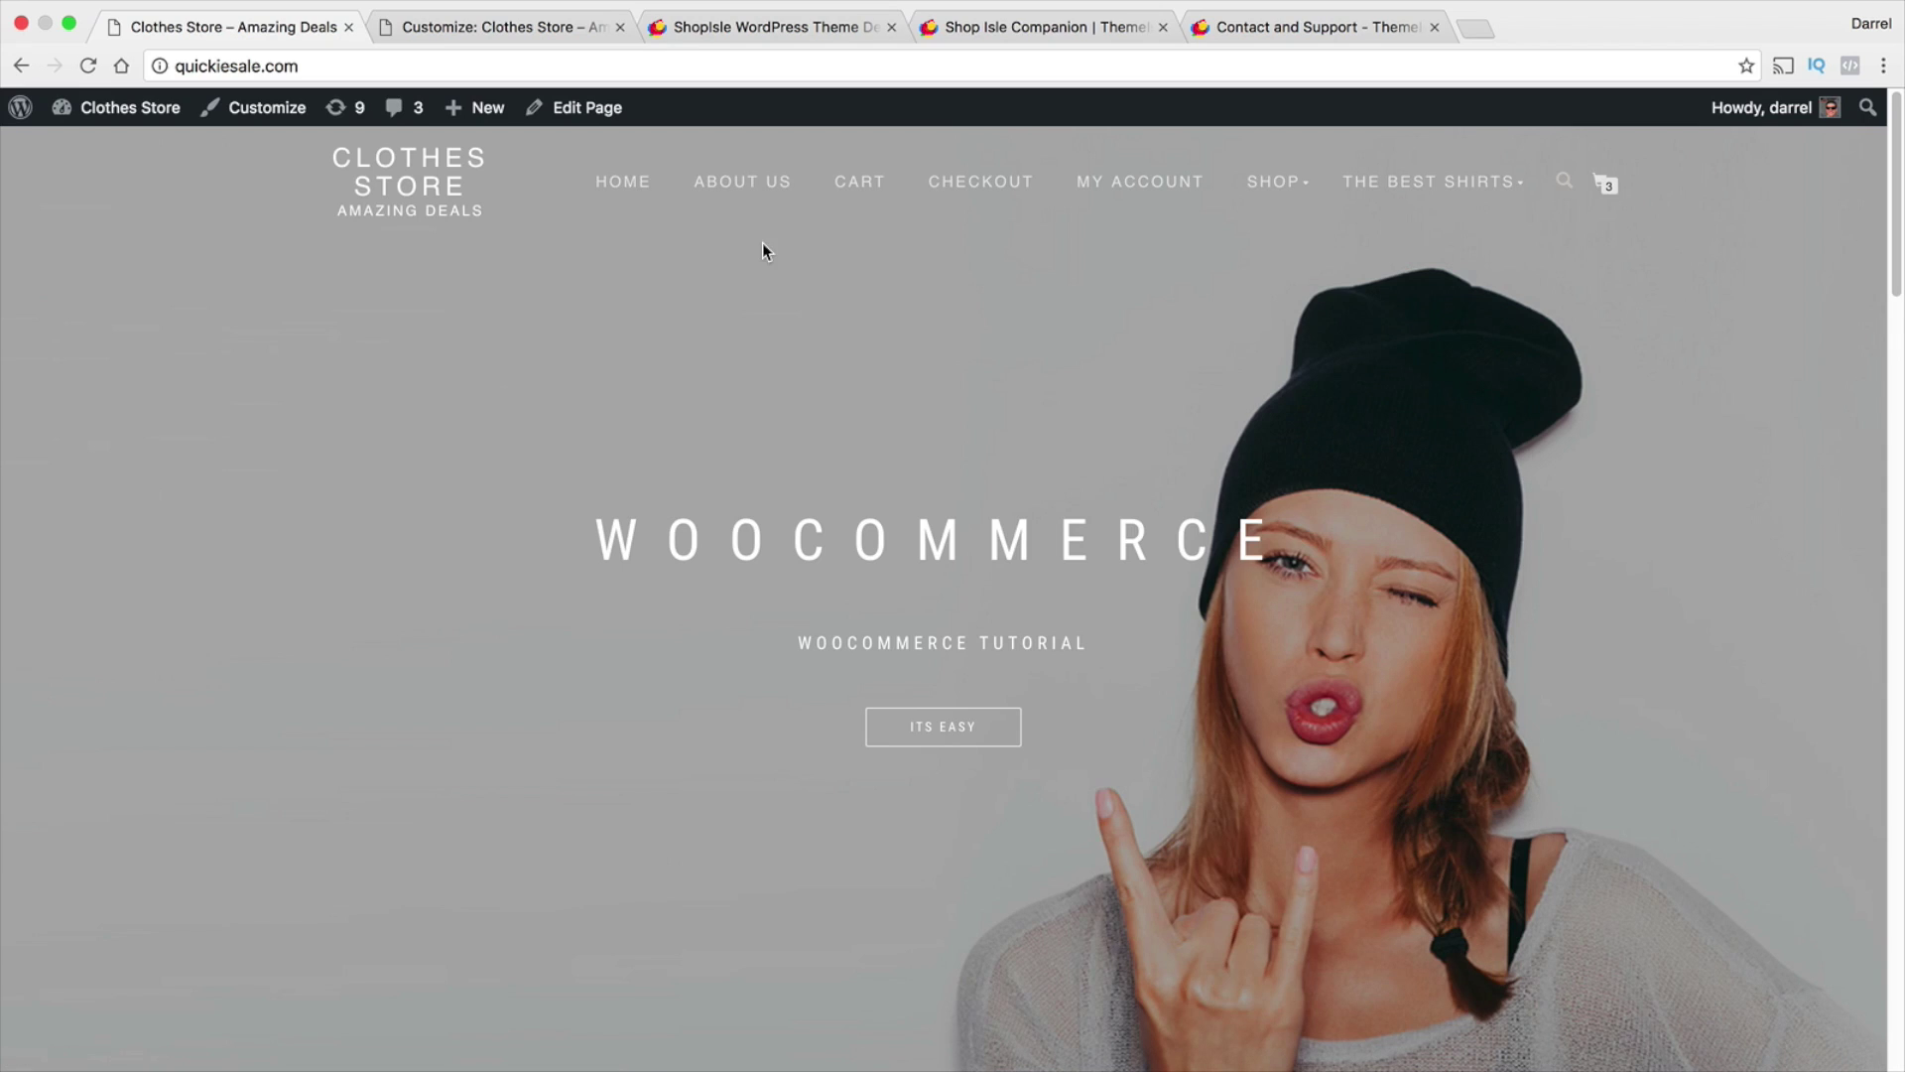
Bring up the Clothes Store Customizer on the Big title section (WooCommerce, Its Easy button).
click(515, 30)
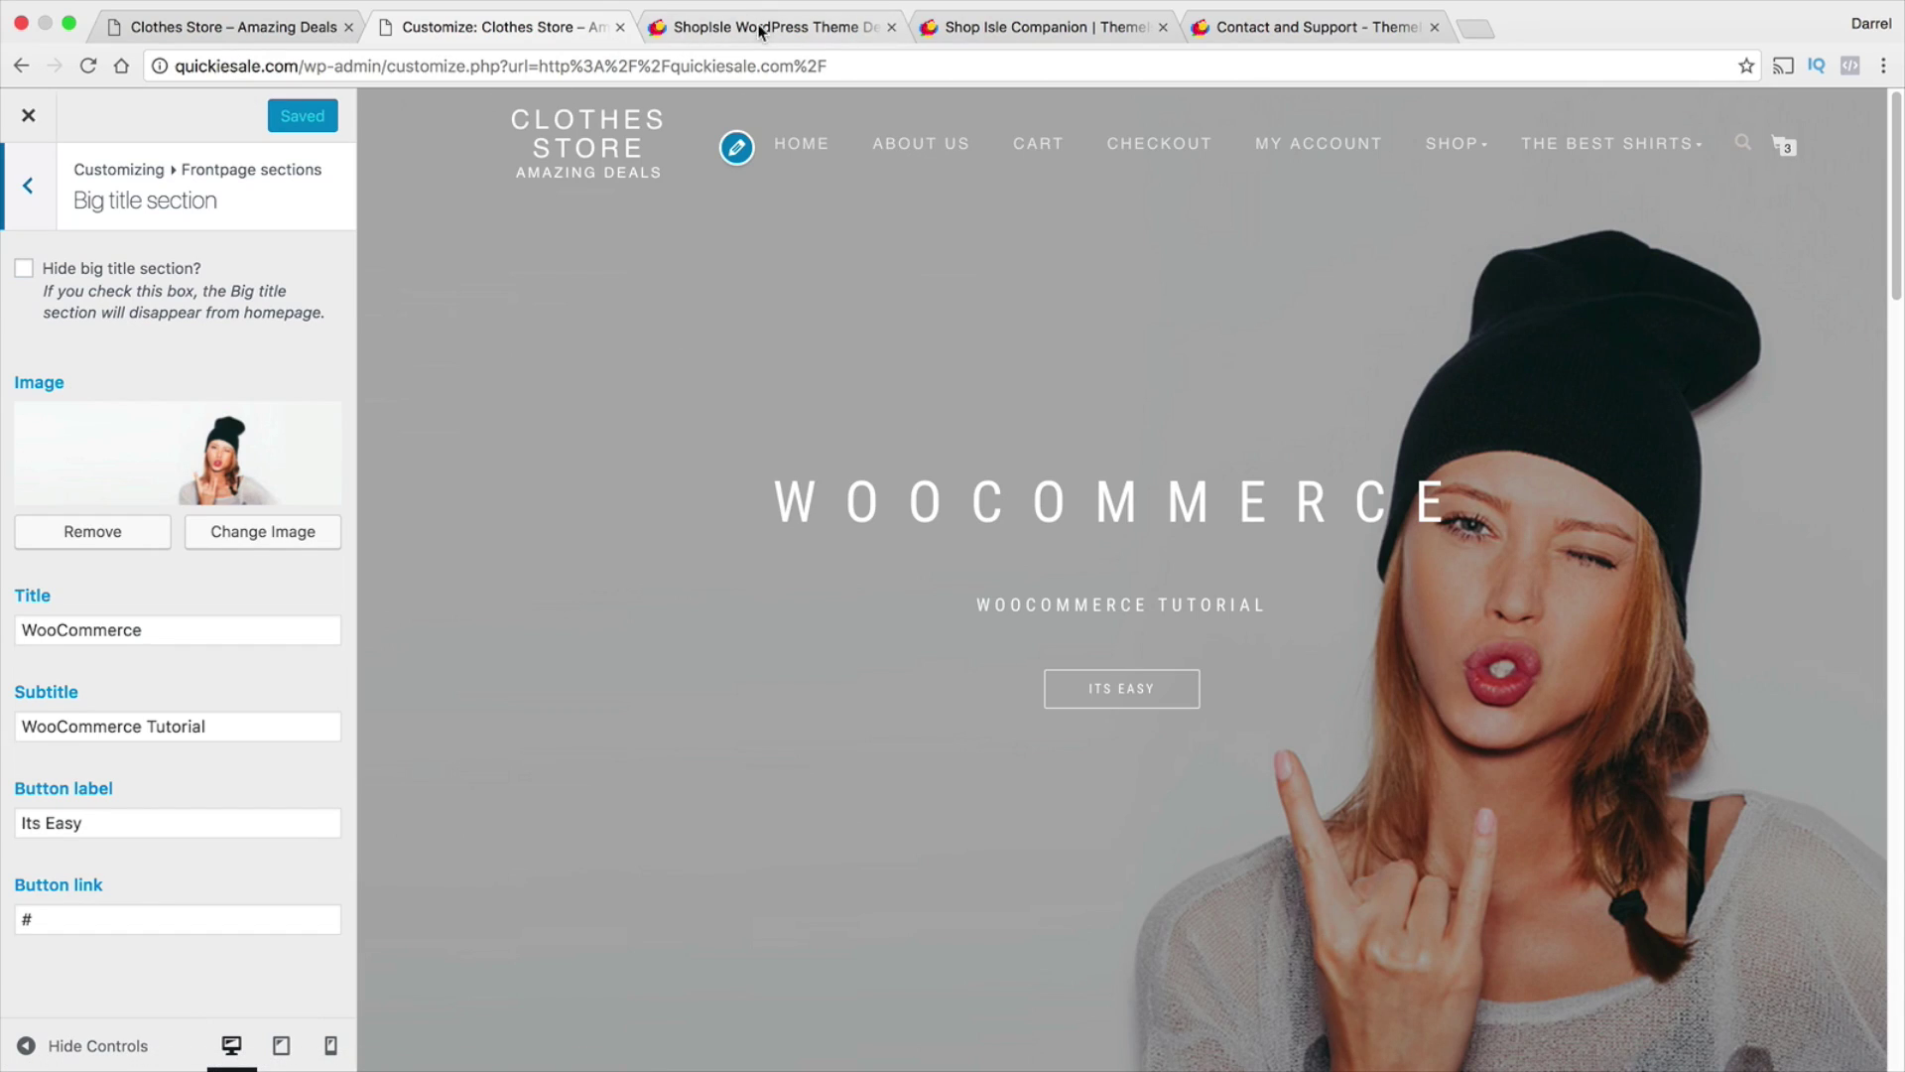
Look over the ShopIsle demo's Surprise Effect slider and menu, then return to the Clothes Store homepage.
click(832, 31)
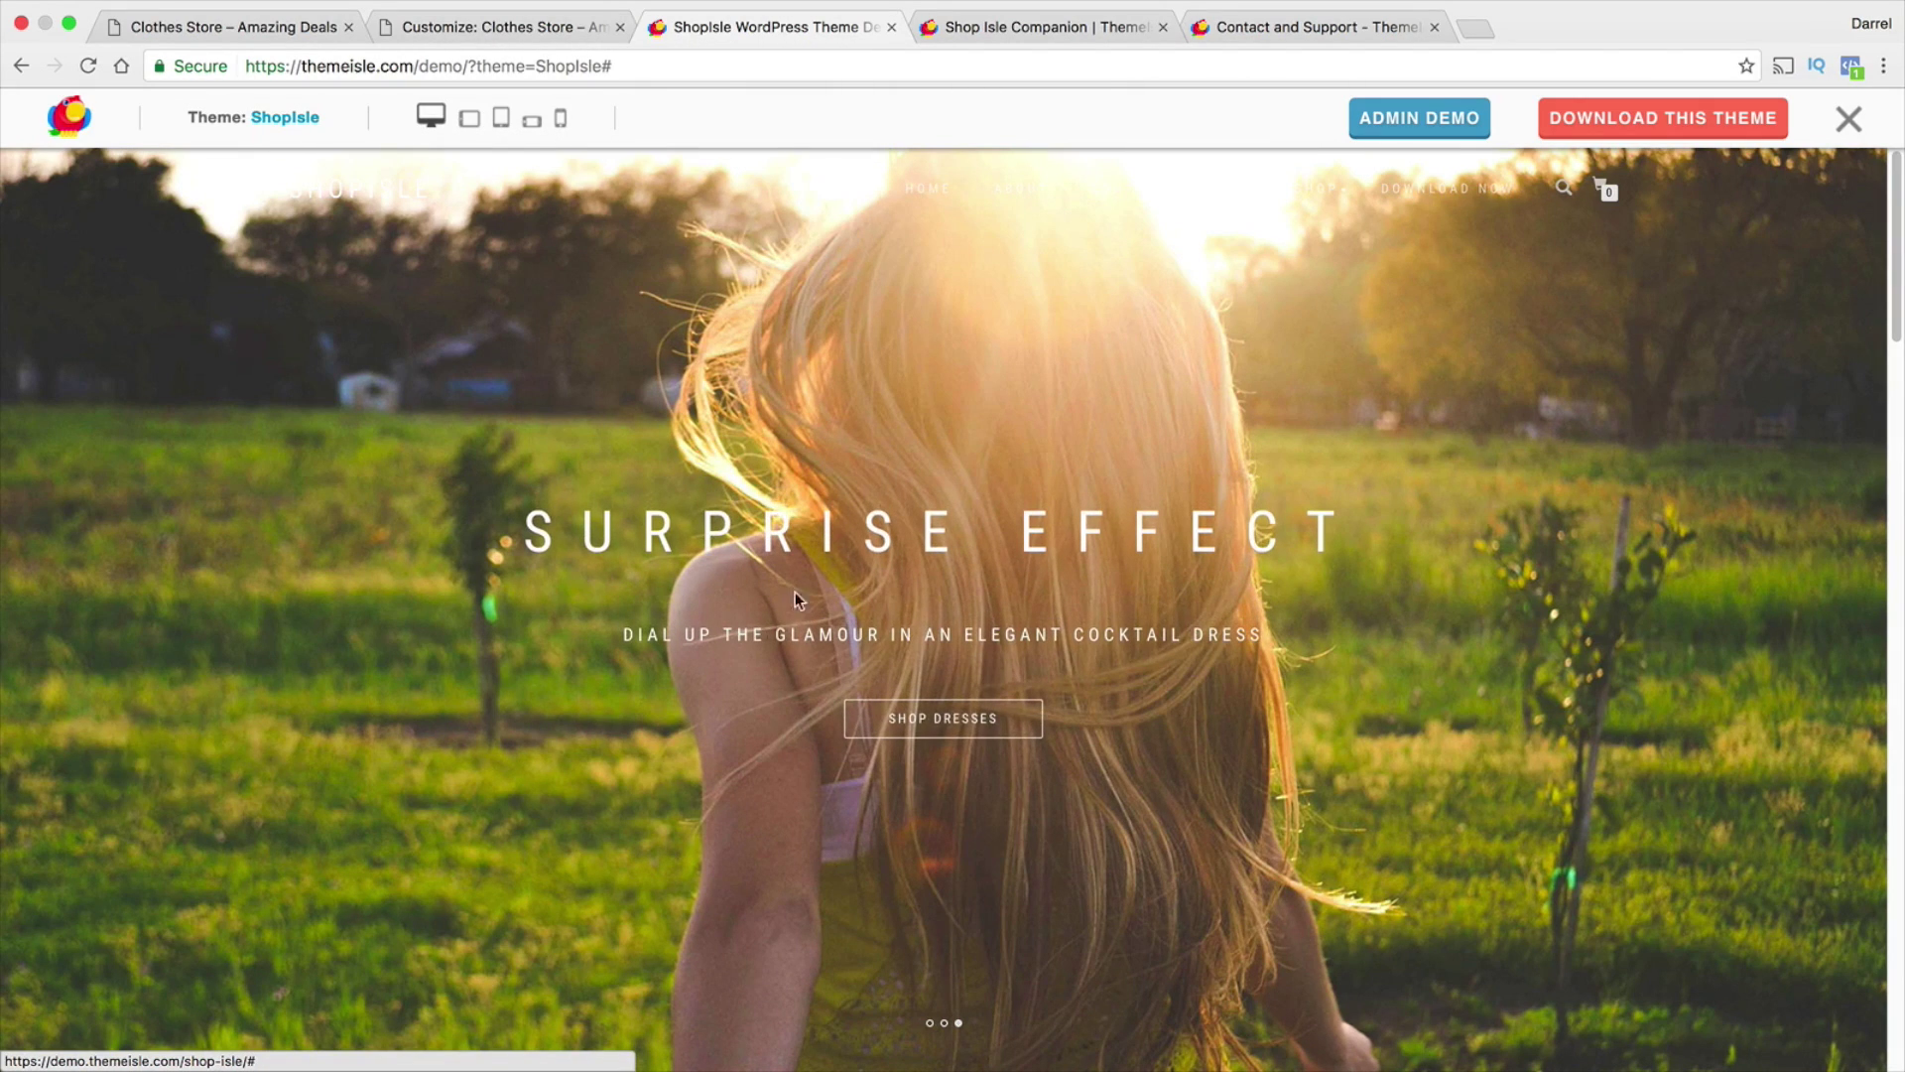
drag(931, 188, 1578, 198)
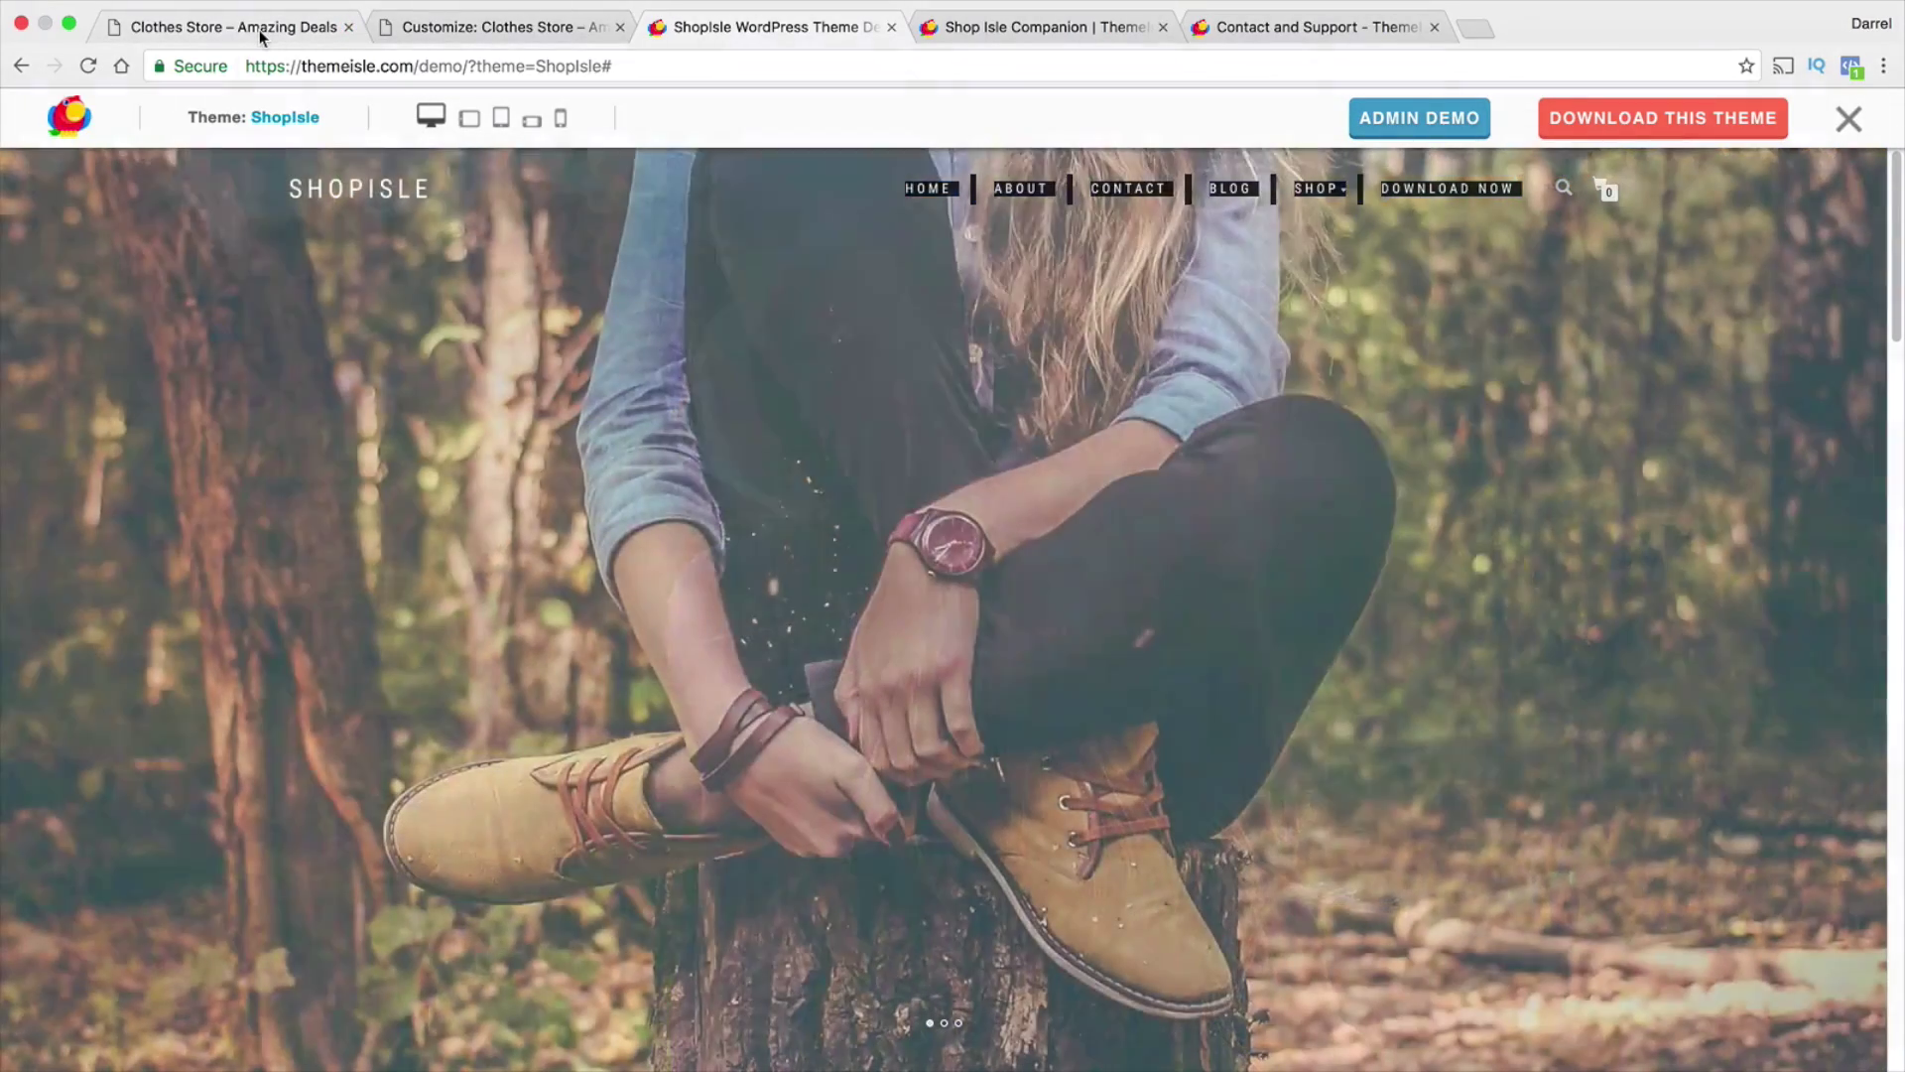
click(263, 37)
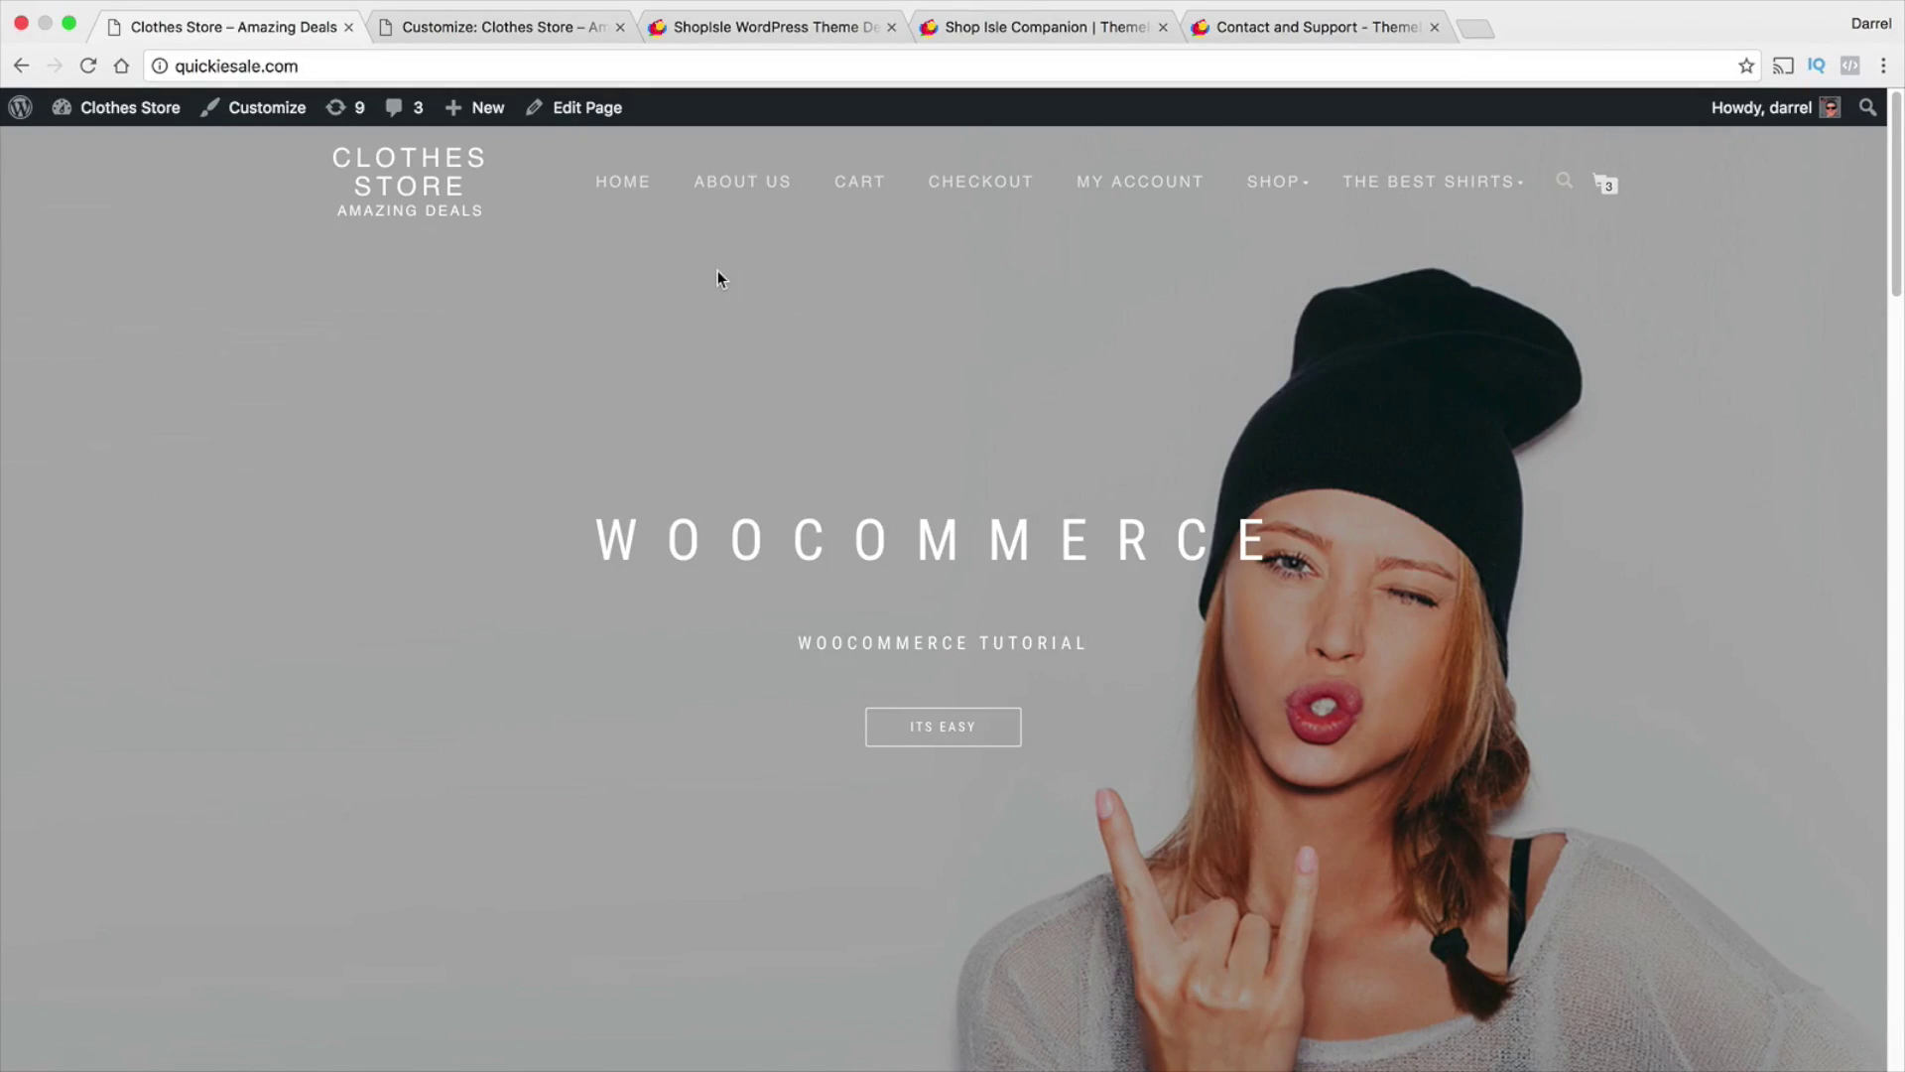
Read through the Shop Isle Companion plugin page, then go back to the Clothes Store tab.
click(977, 32)
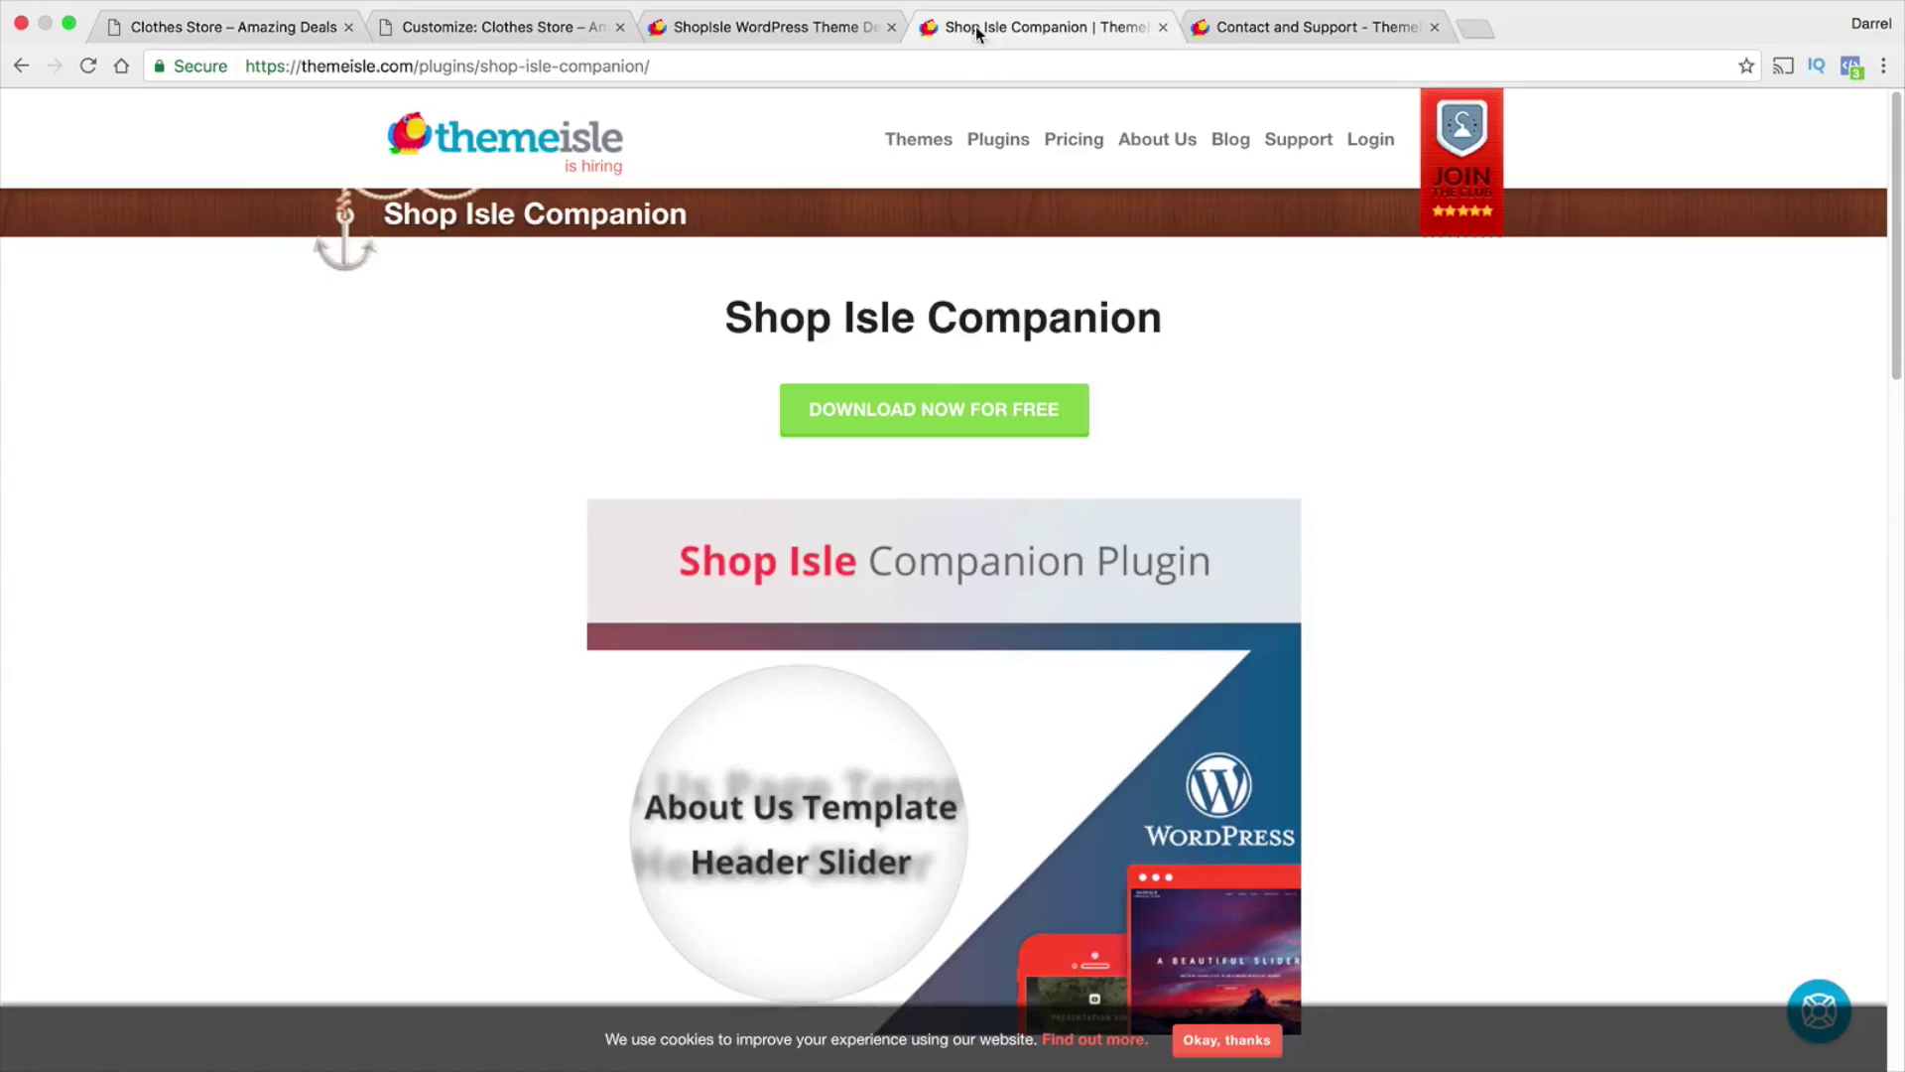
drag(1163, 331, 724, 323)
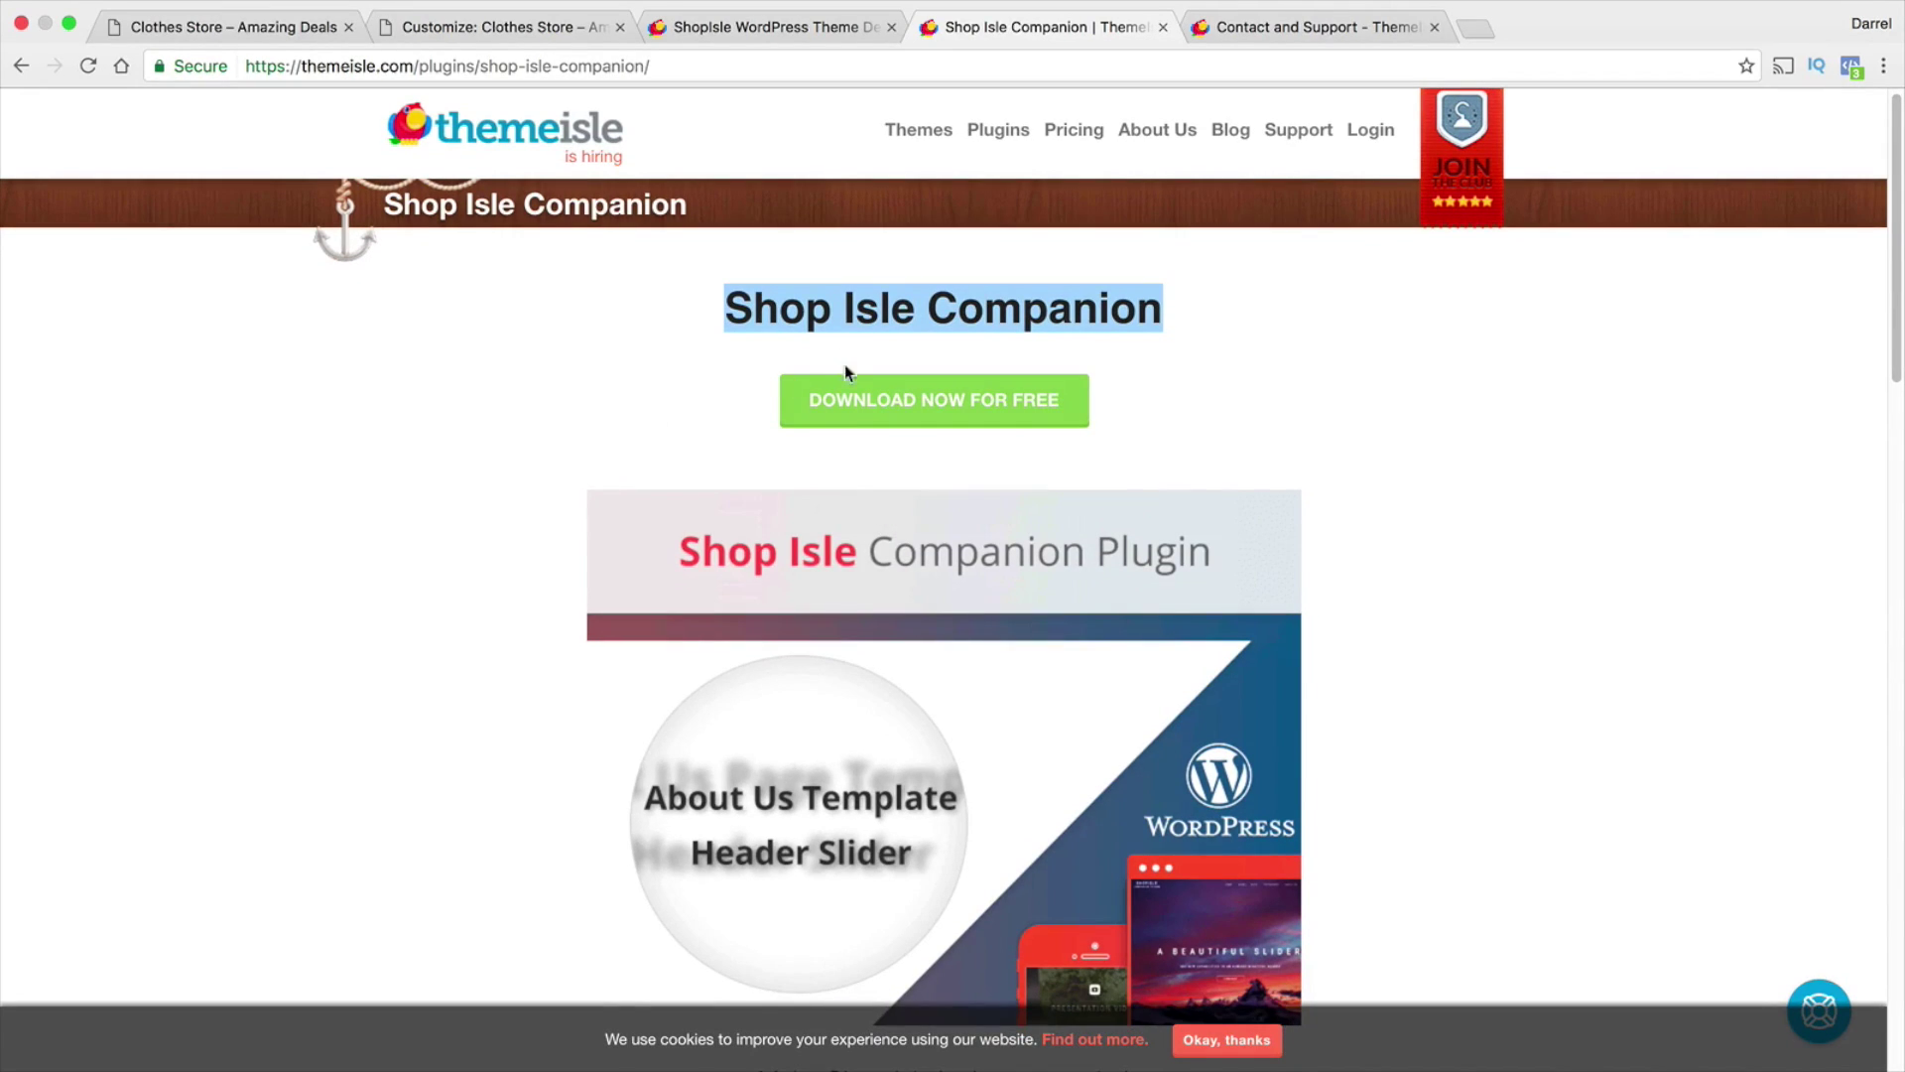
scroll(849, 470, down, 1)
scroll(848, 471, down, 4)
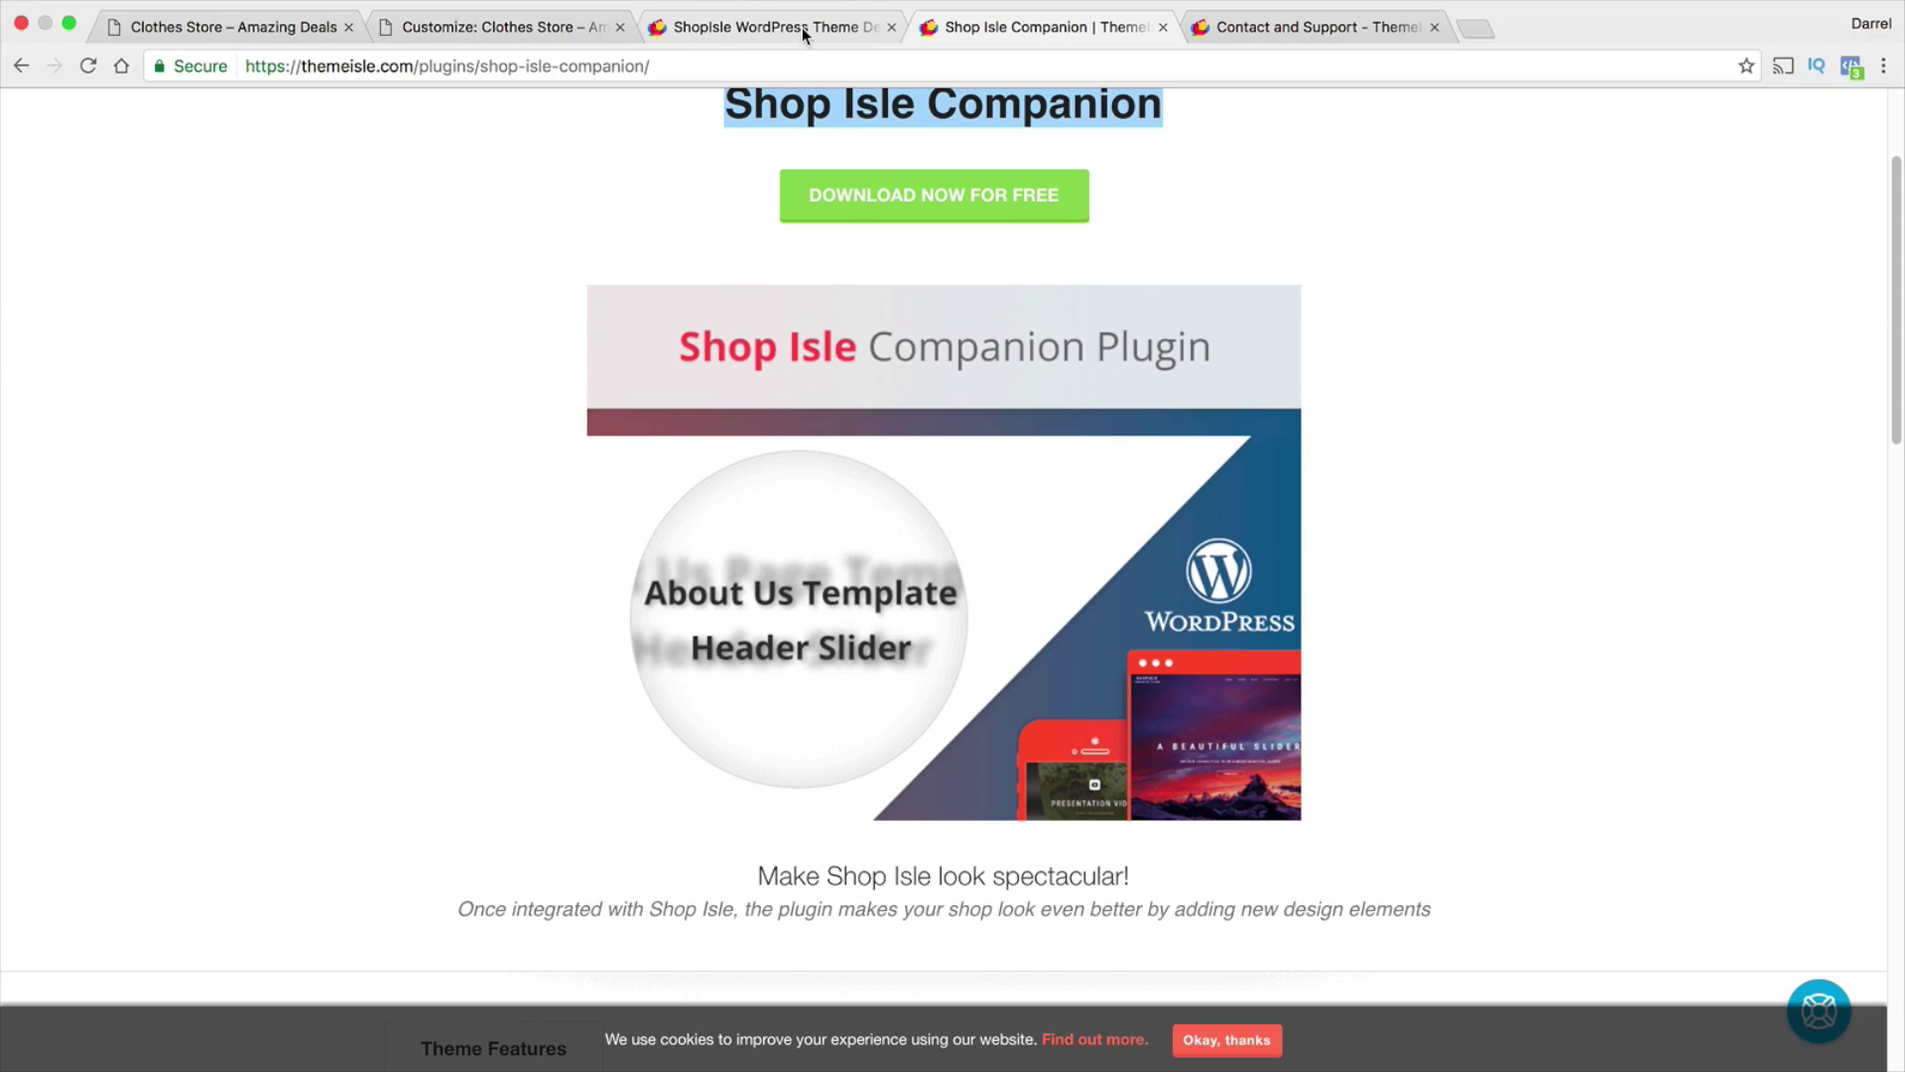
scroll(854, 149, up, 3)
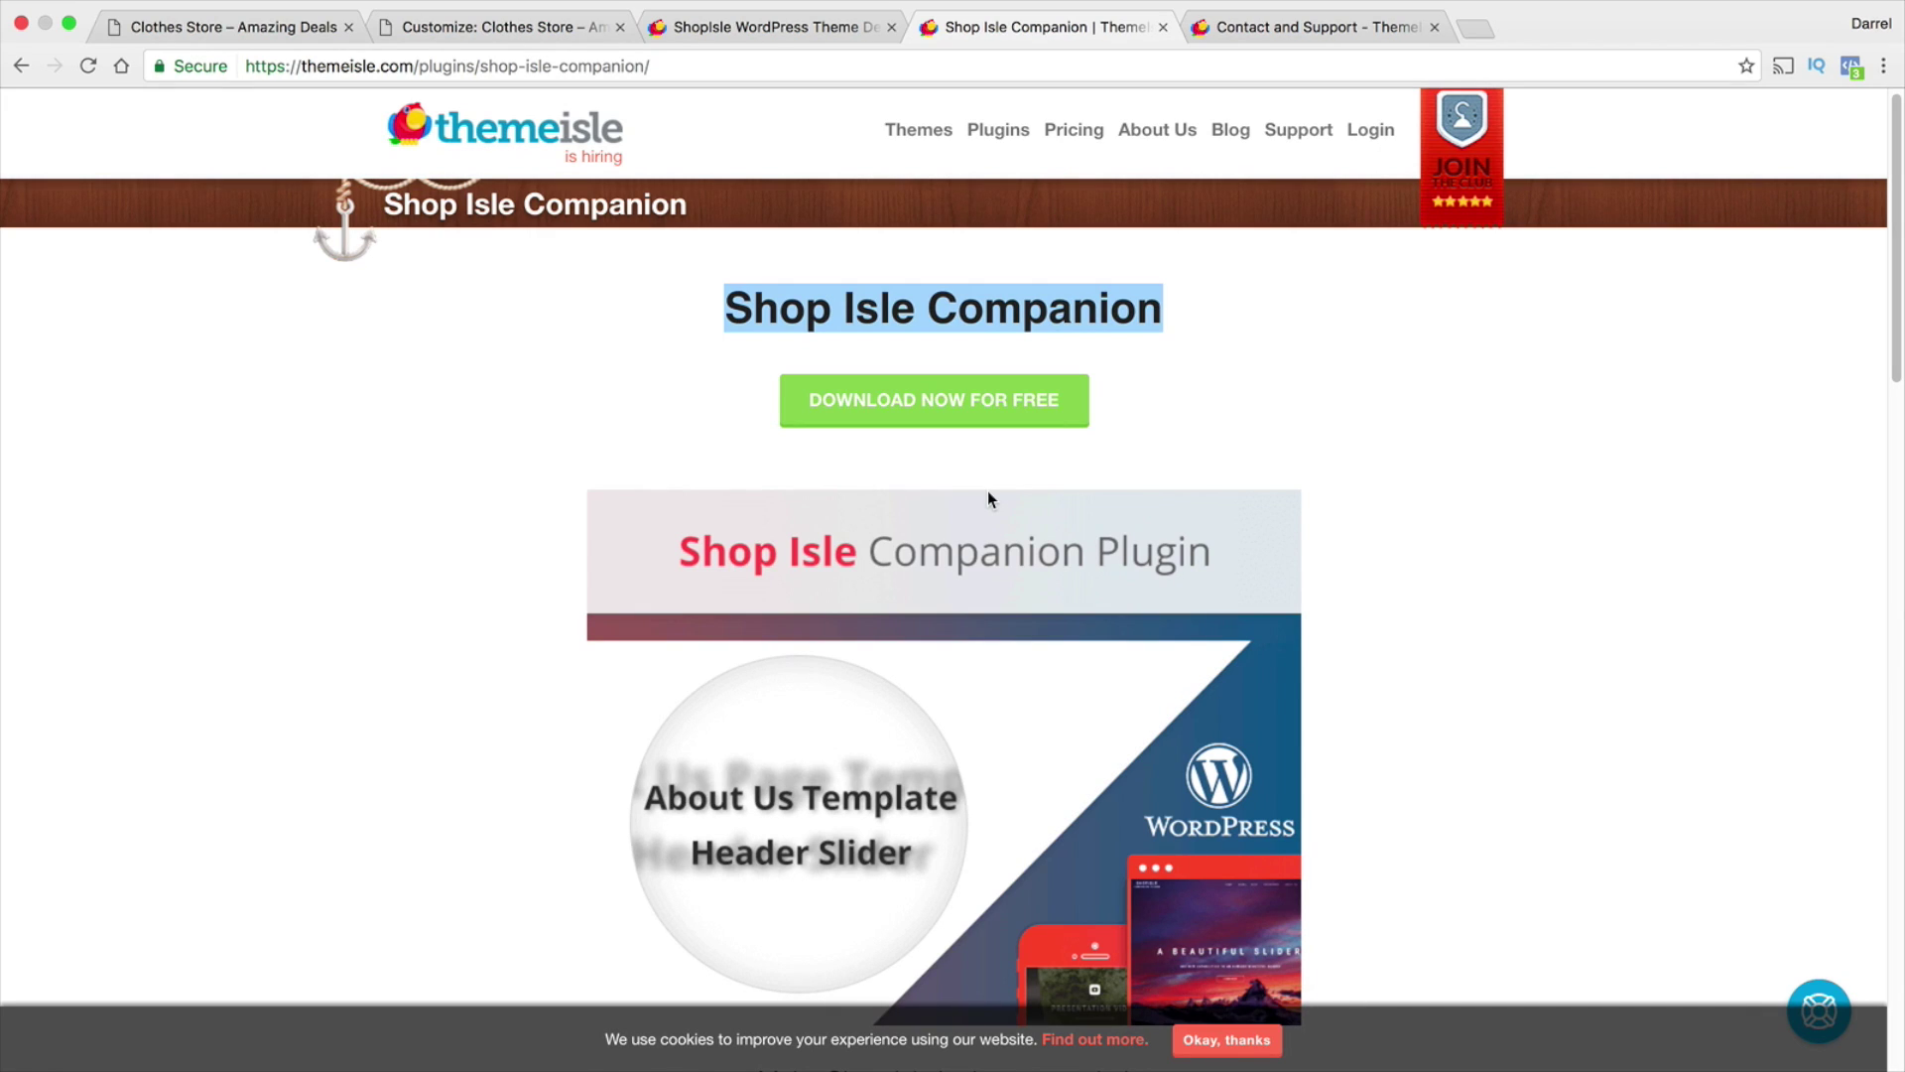
click(244, 28)
Confirm Frontpage sections contain only the Big title section and no slider, then view the live site.
click(447, 27)
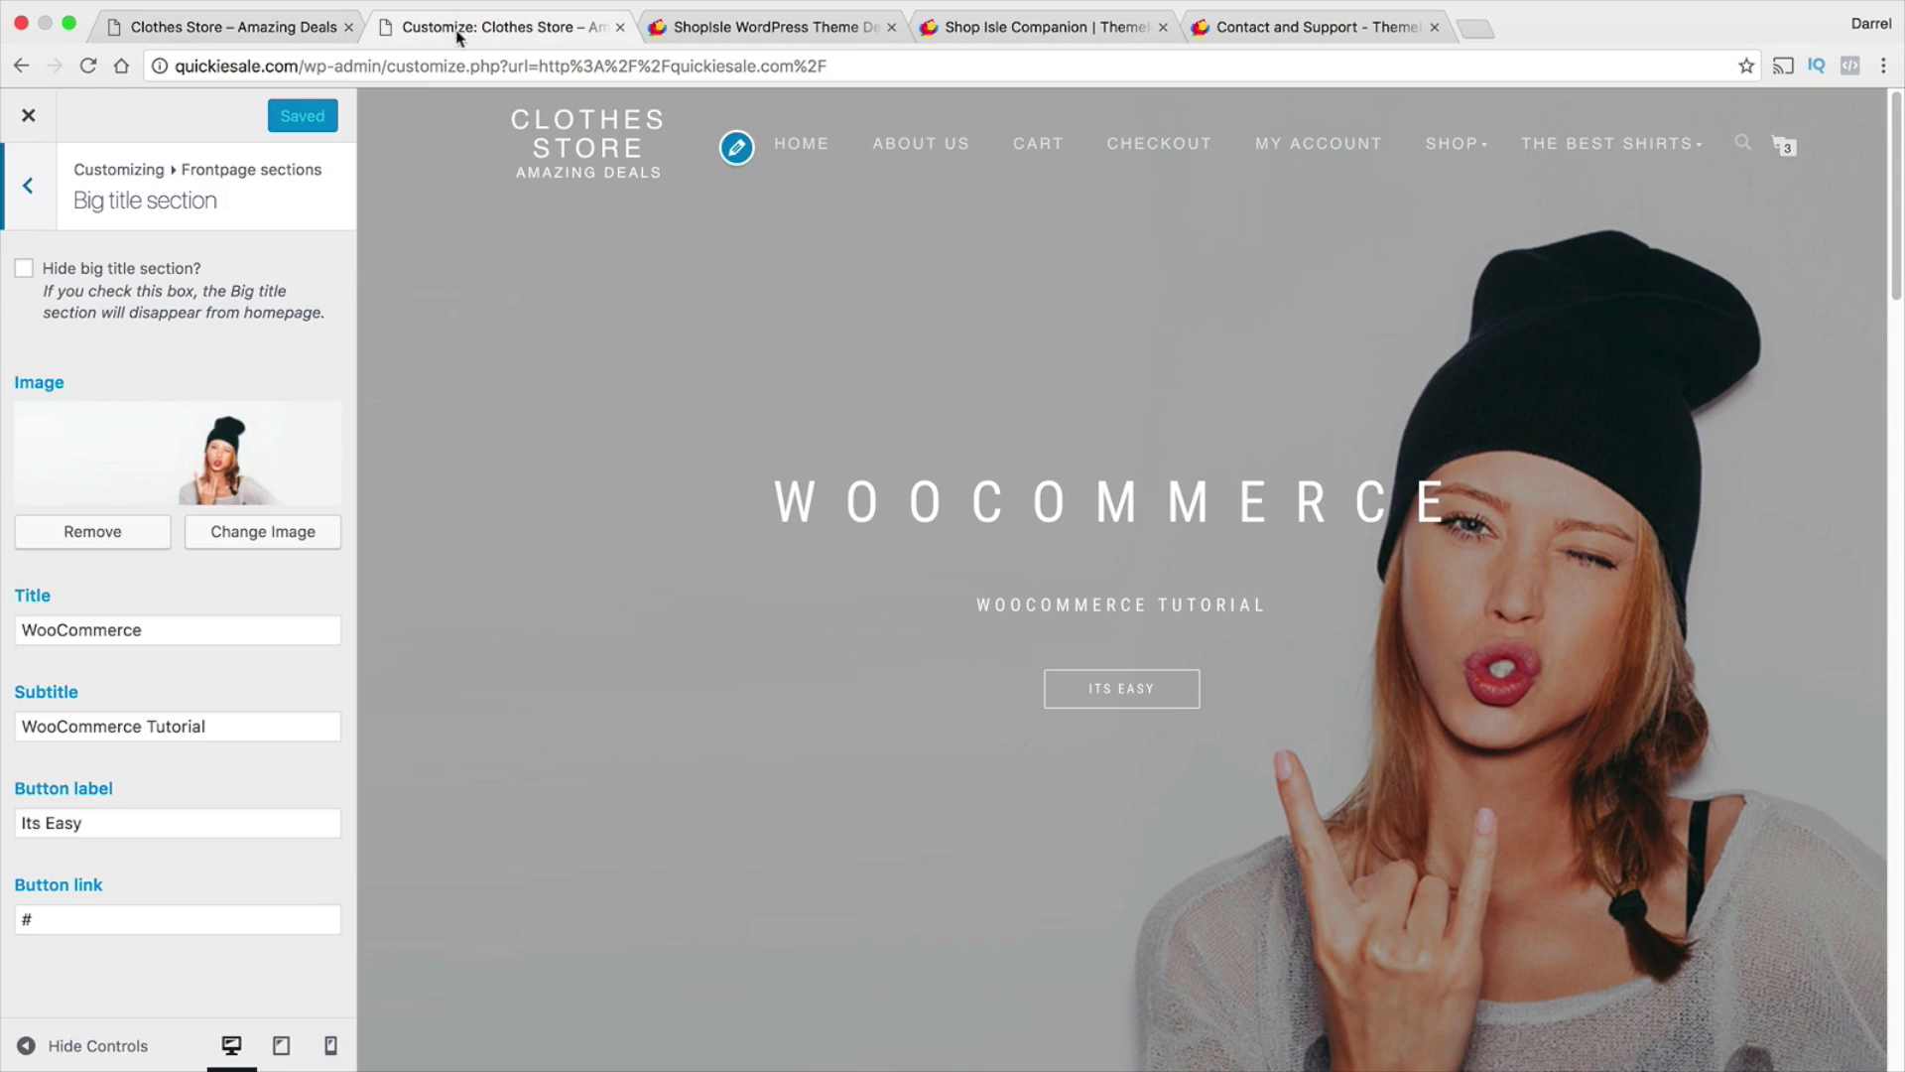
click(25, 191)
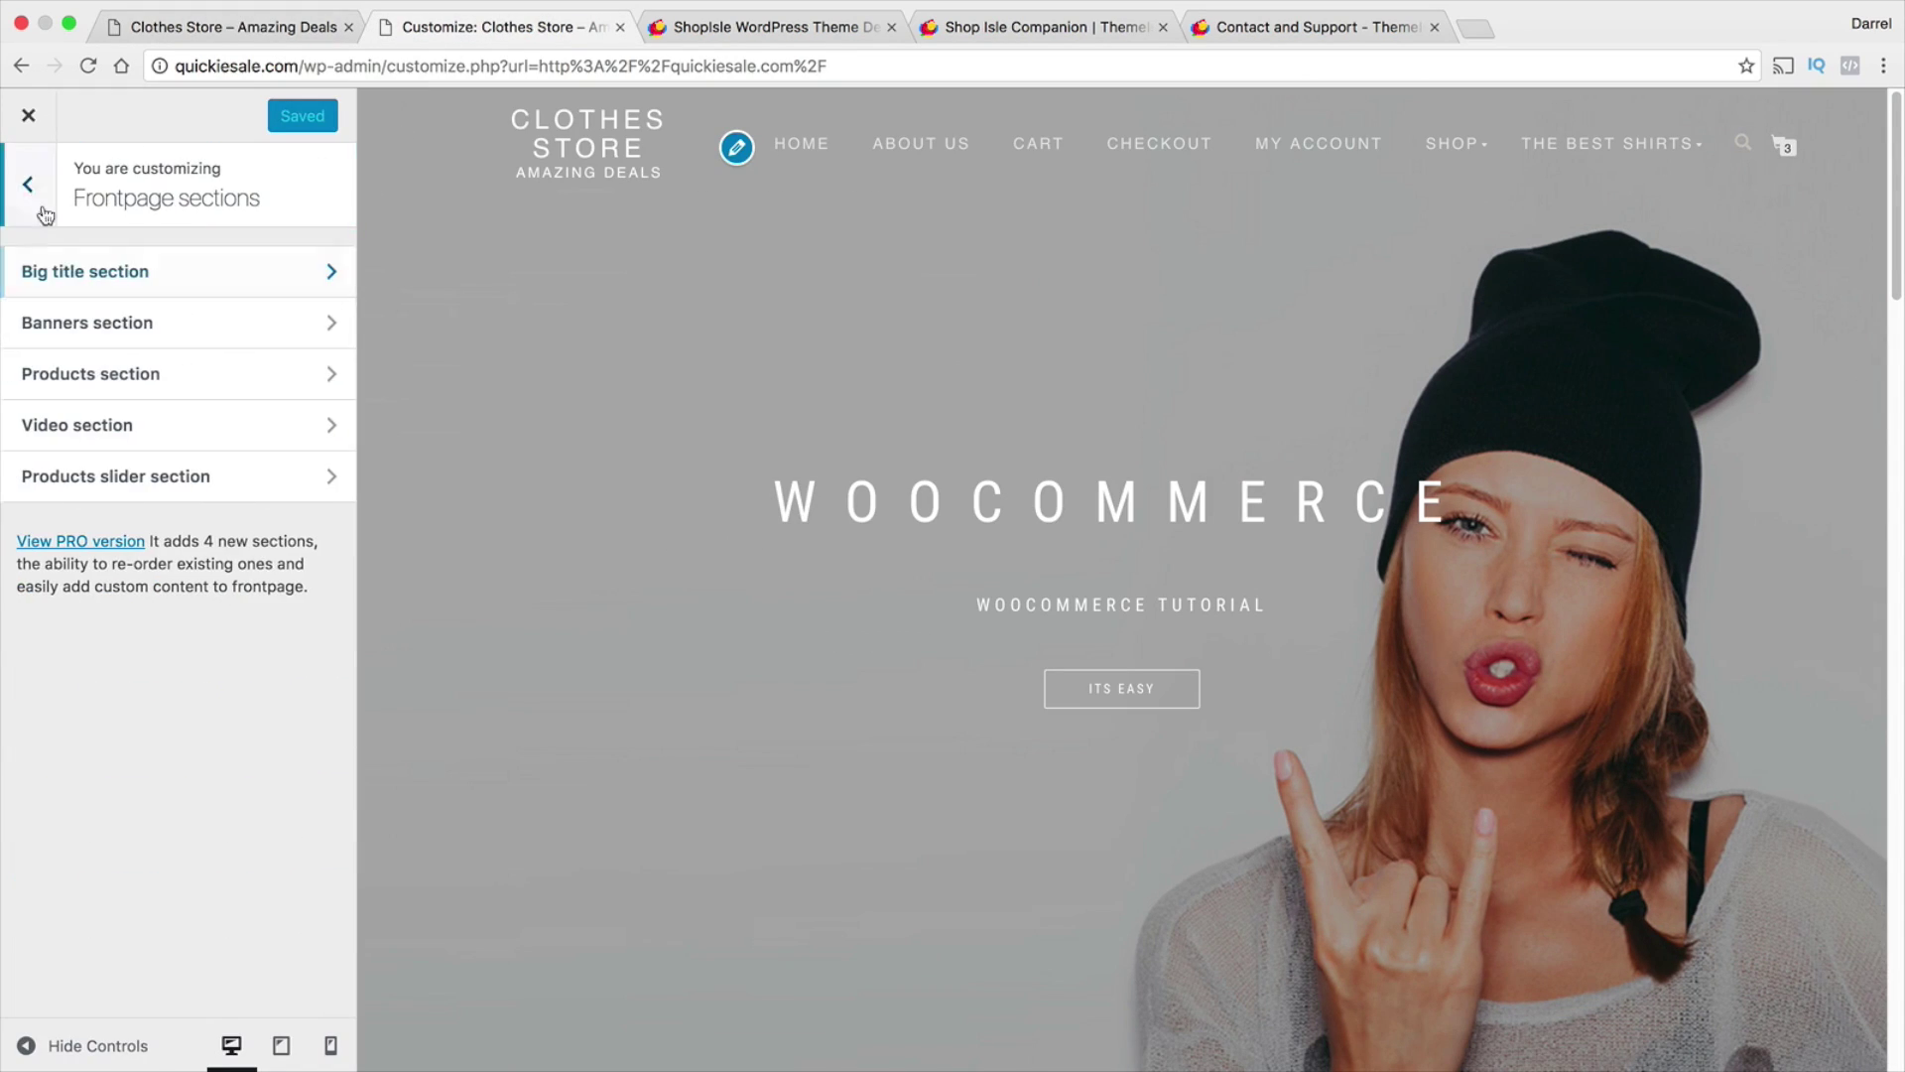
click(147, 283)
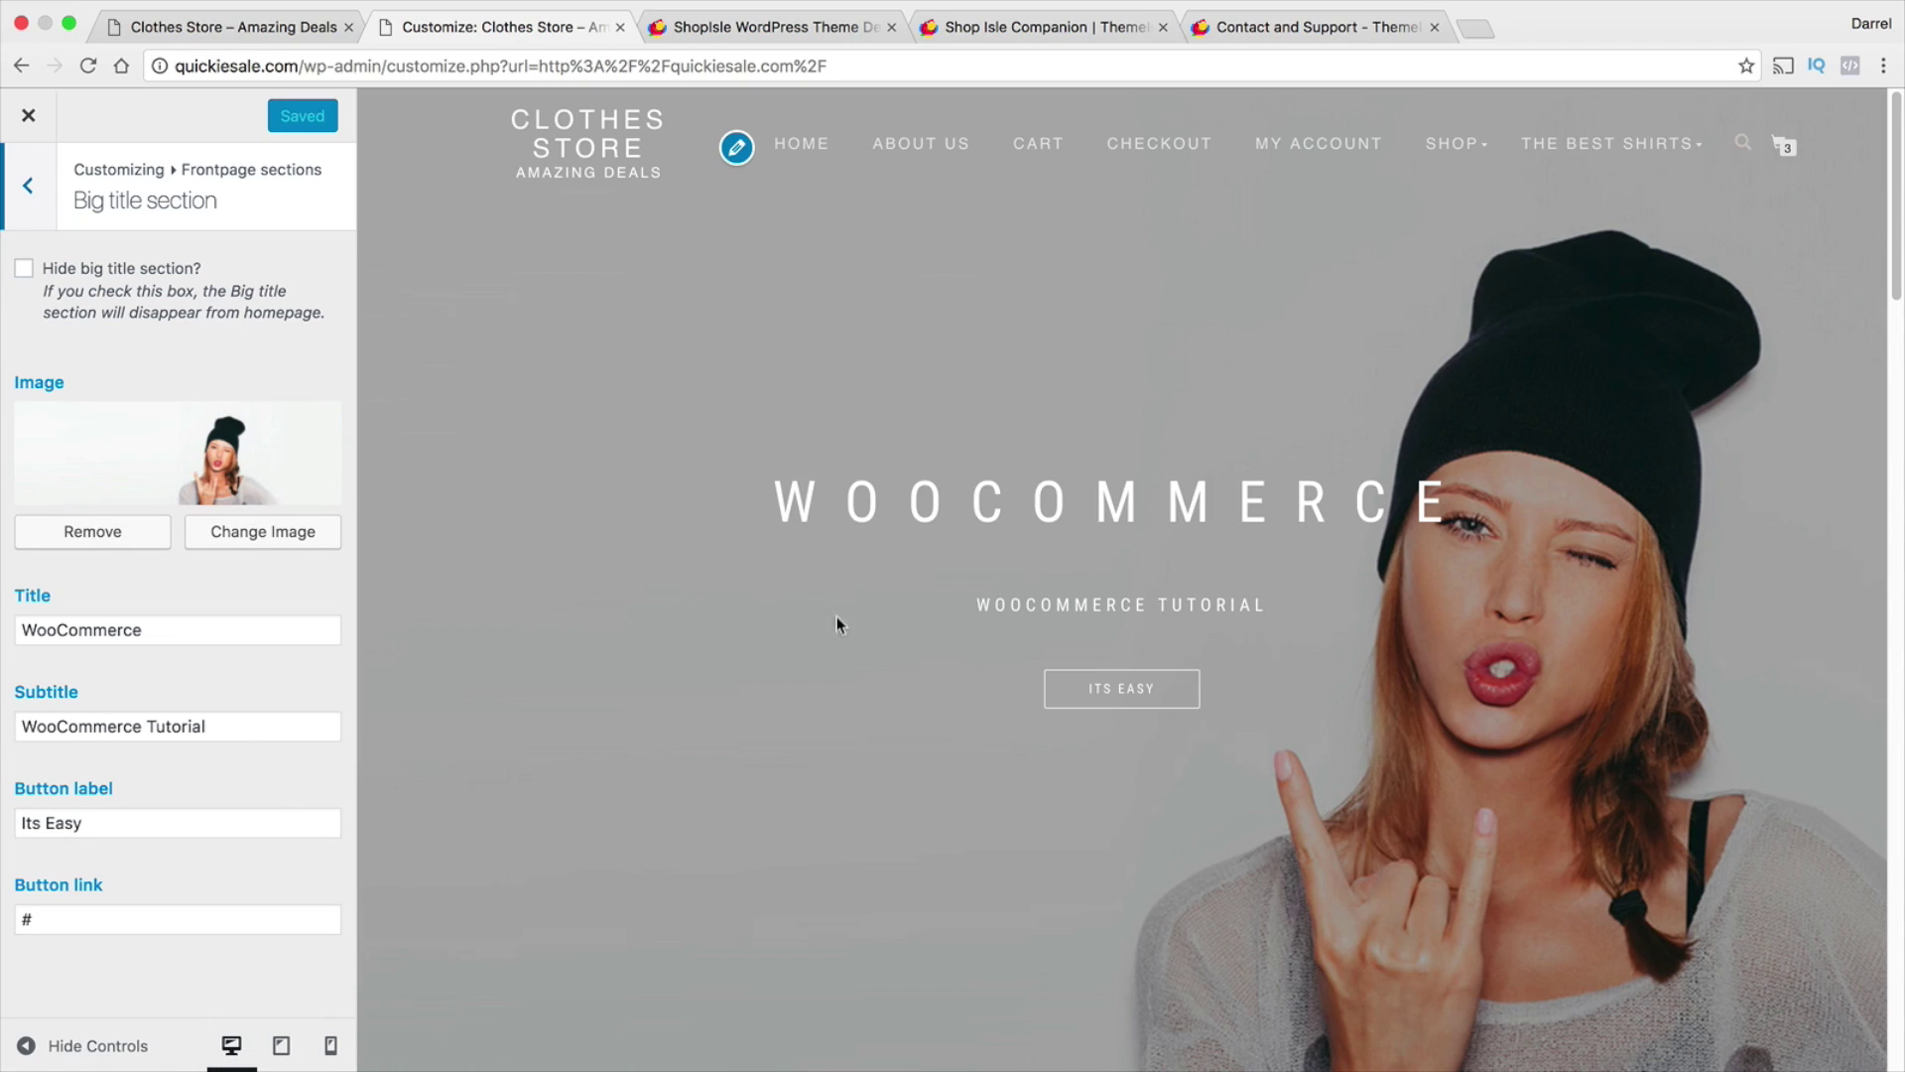
click(256, 28)
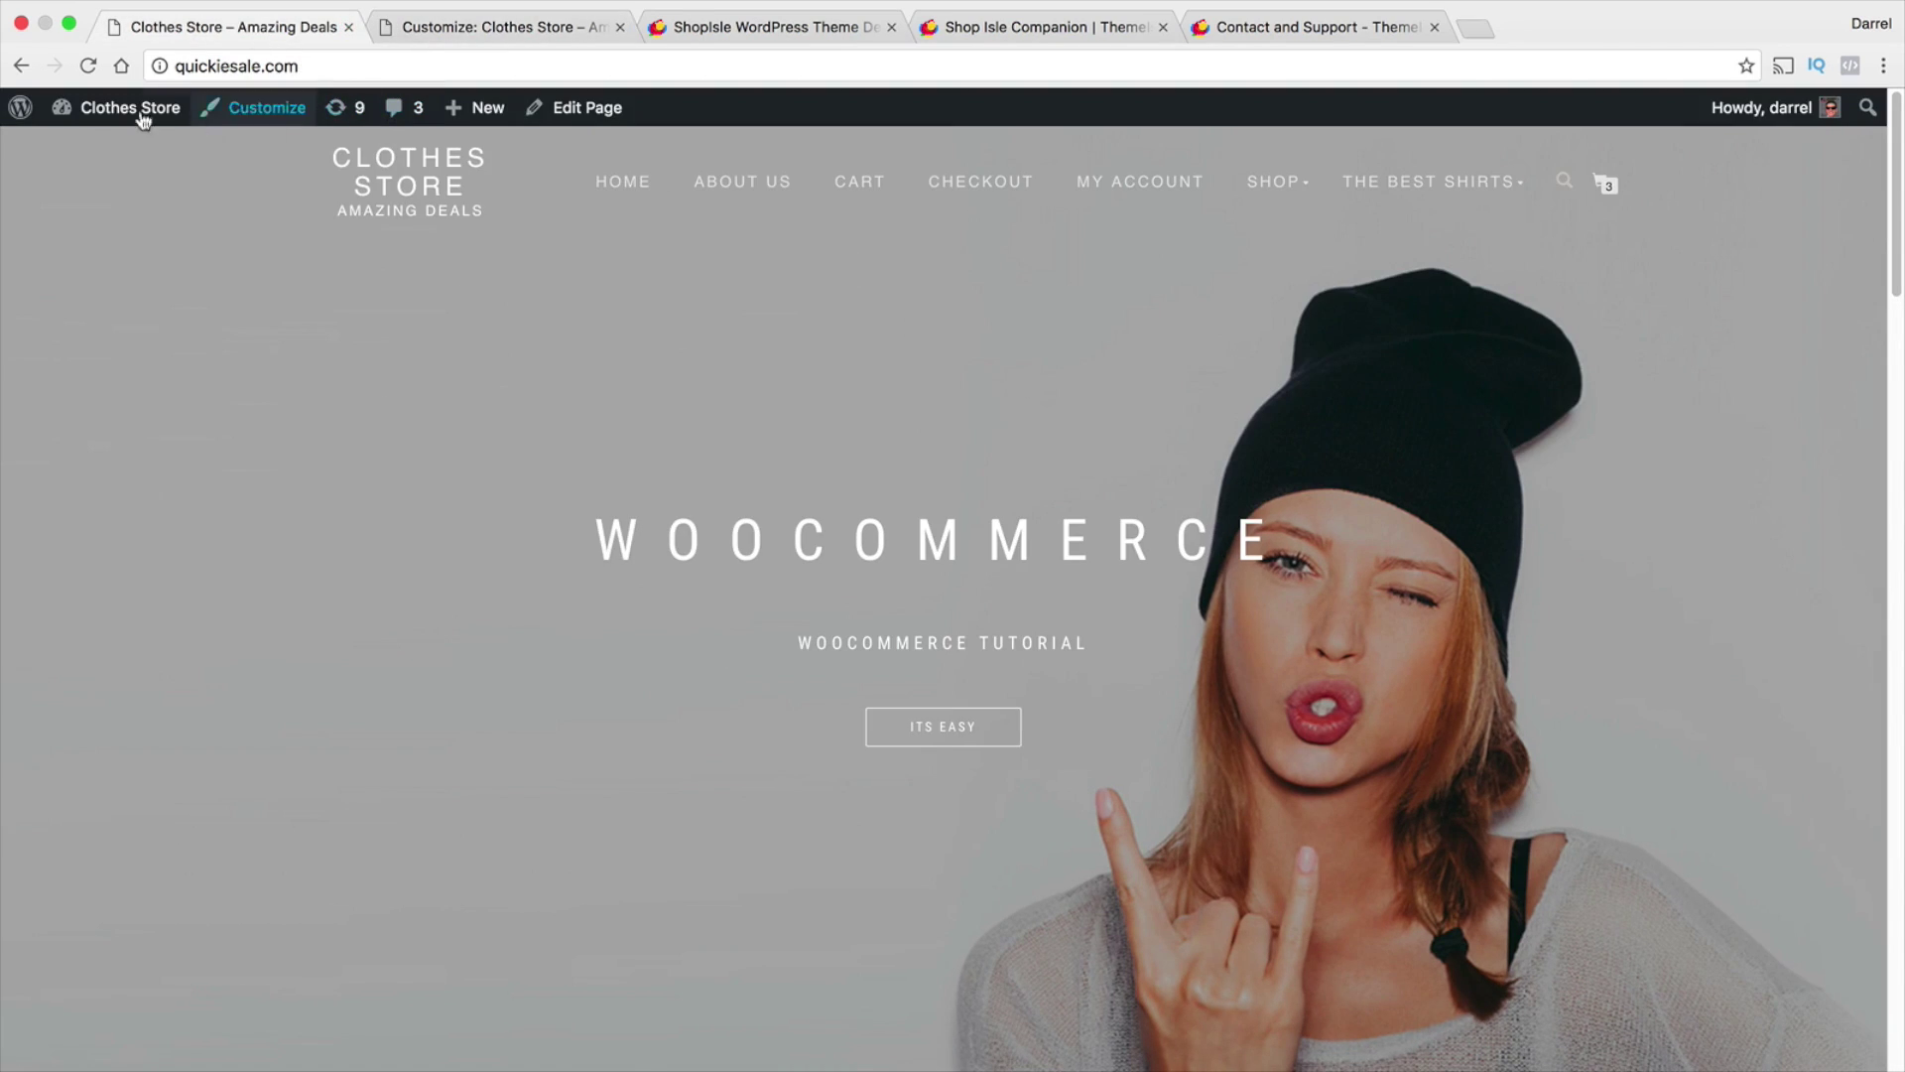
Go from the Dashboard to the Installed Plugins list.
mouse_move(144, 117)
click(106, 151)
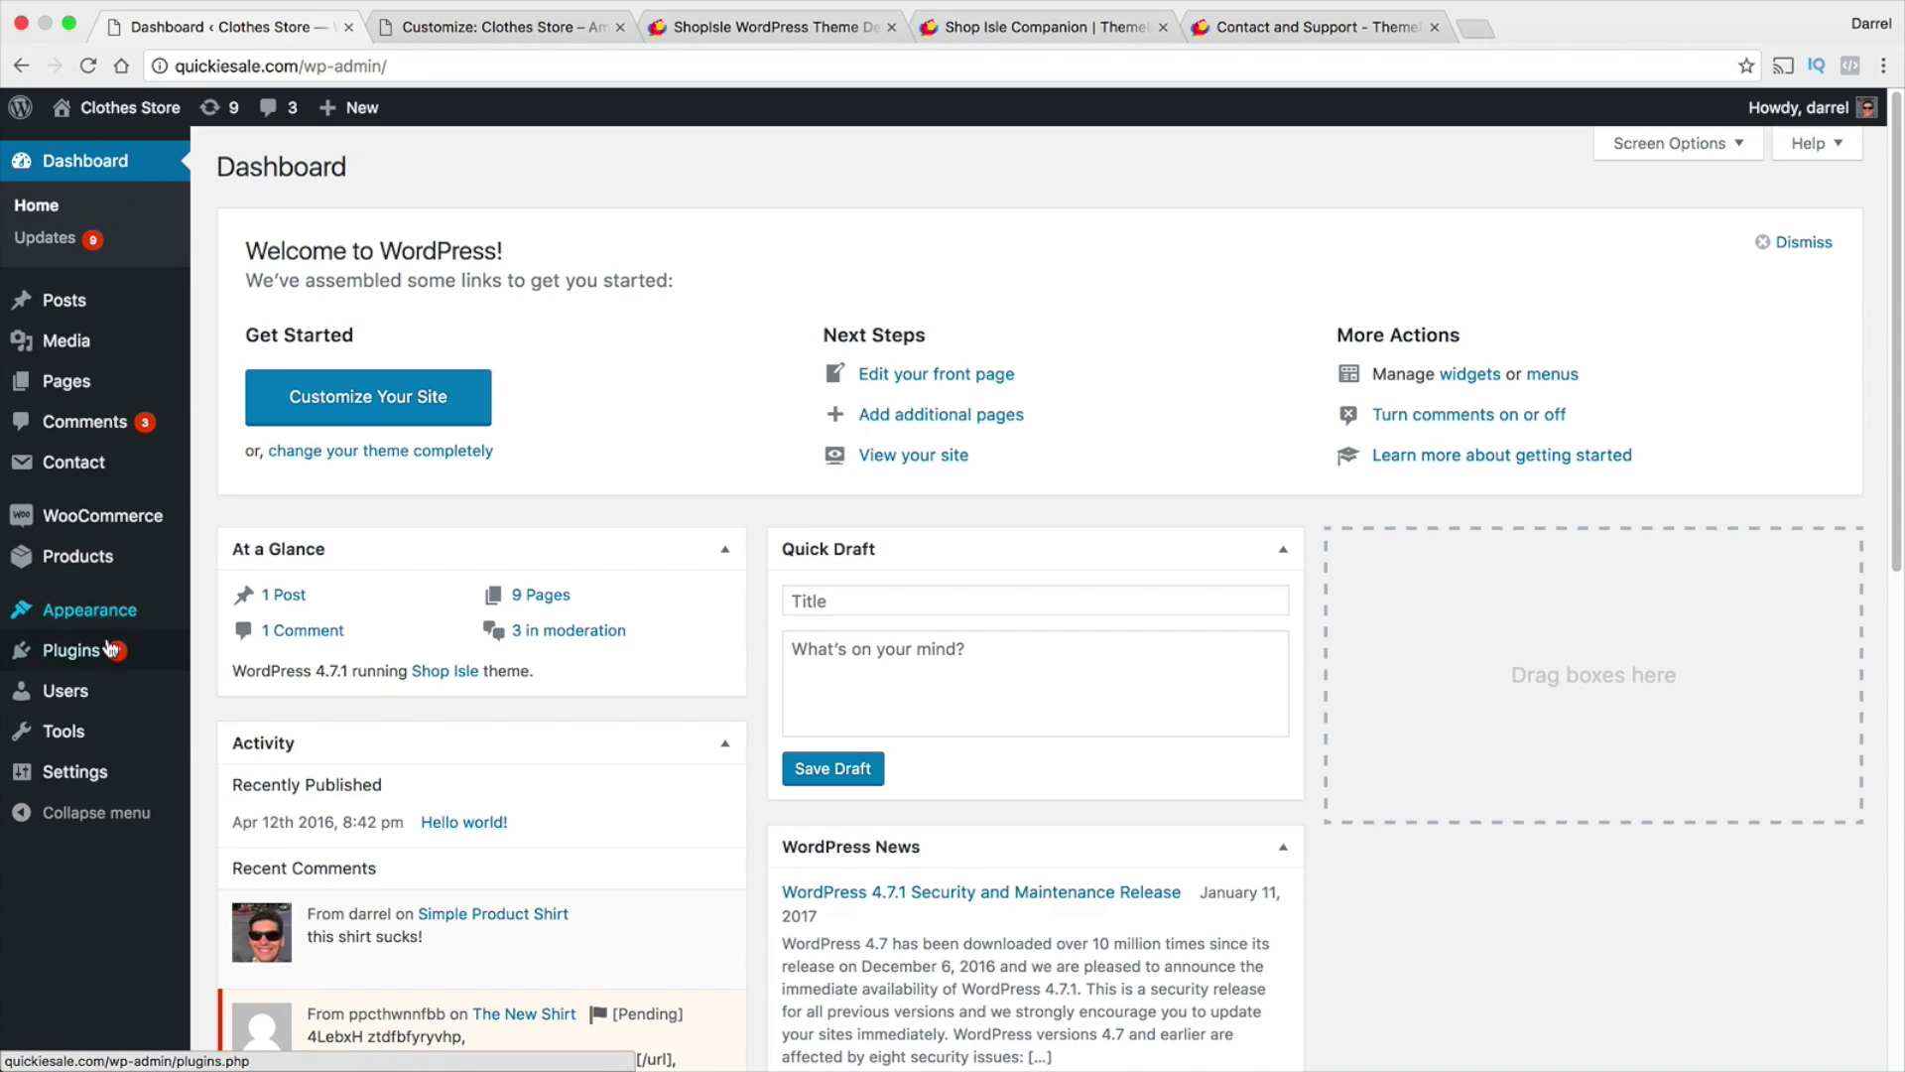
mouse_move(184, 650)
click(254, 692)
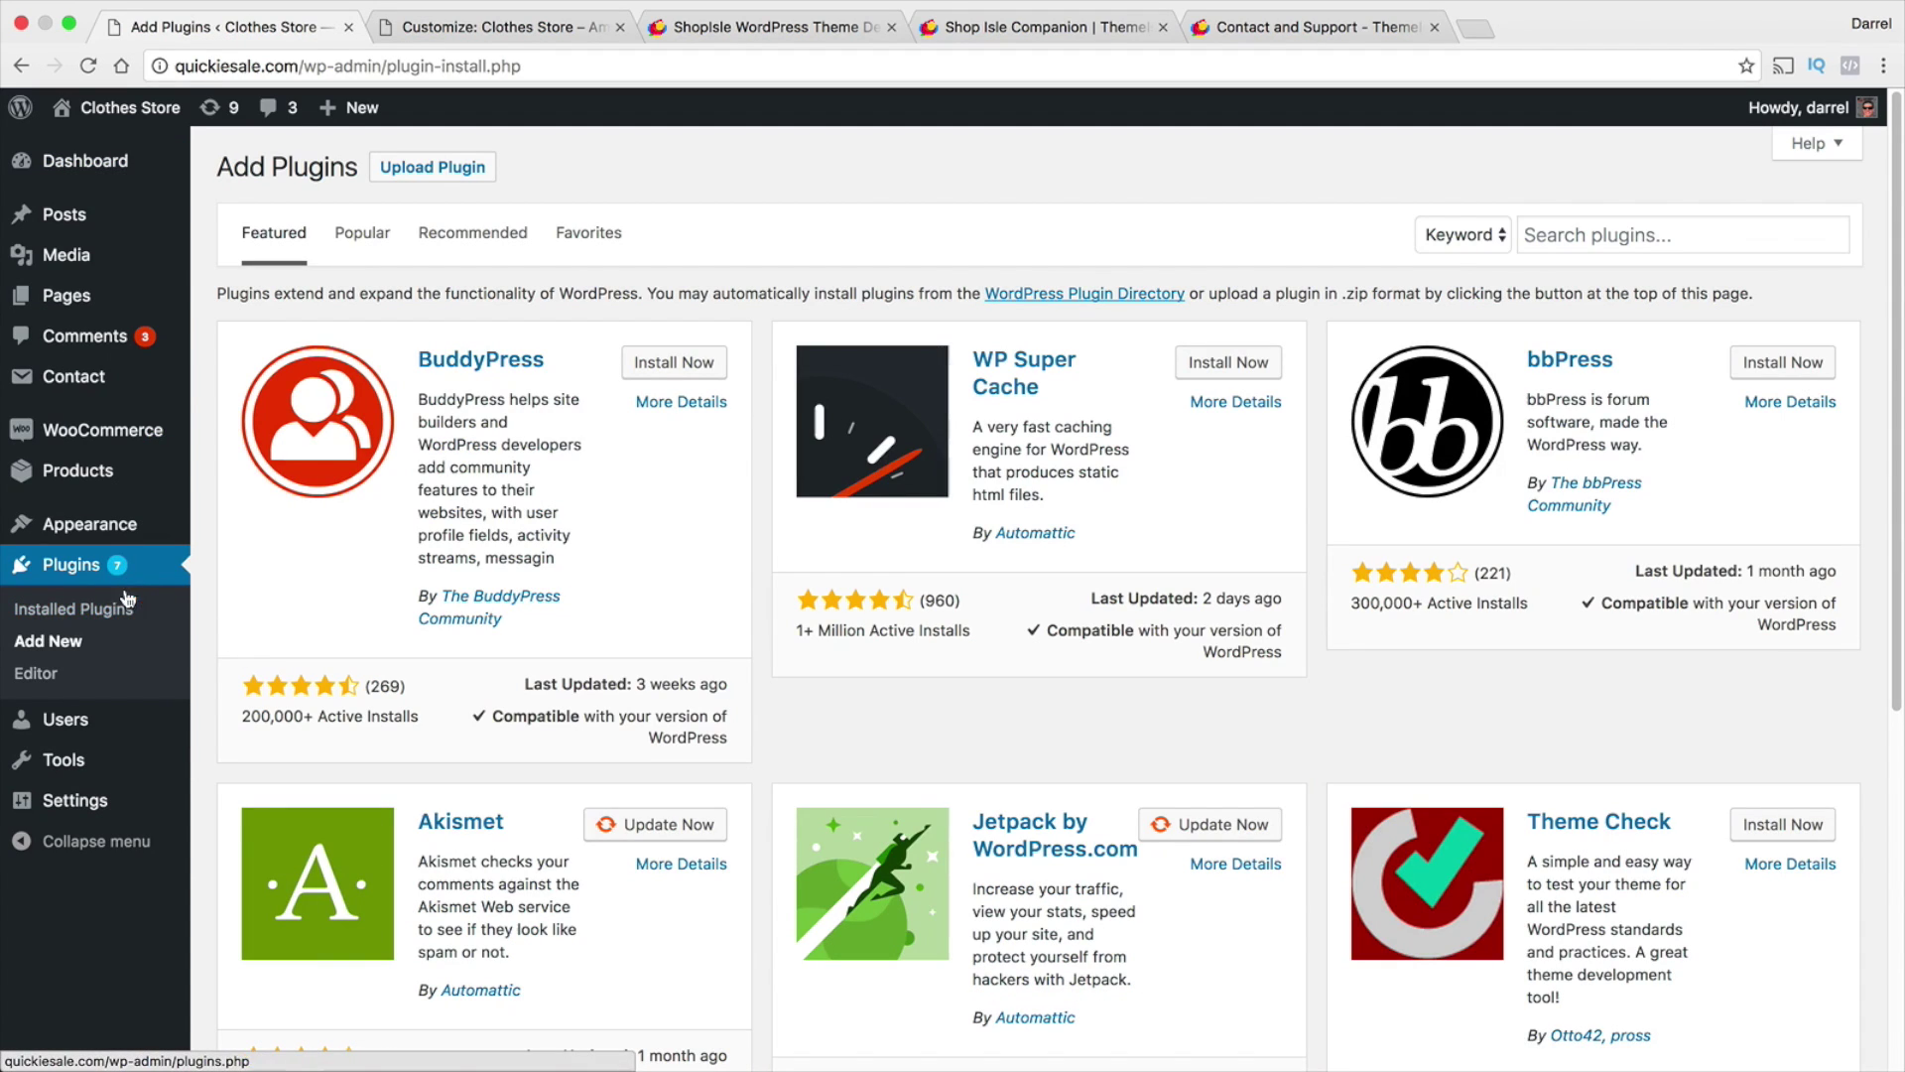
click(112, 611)
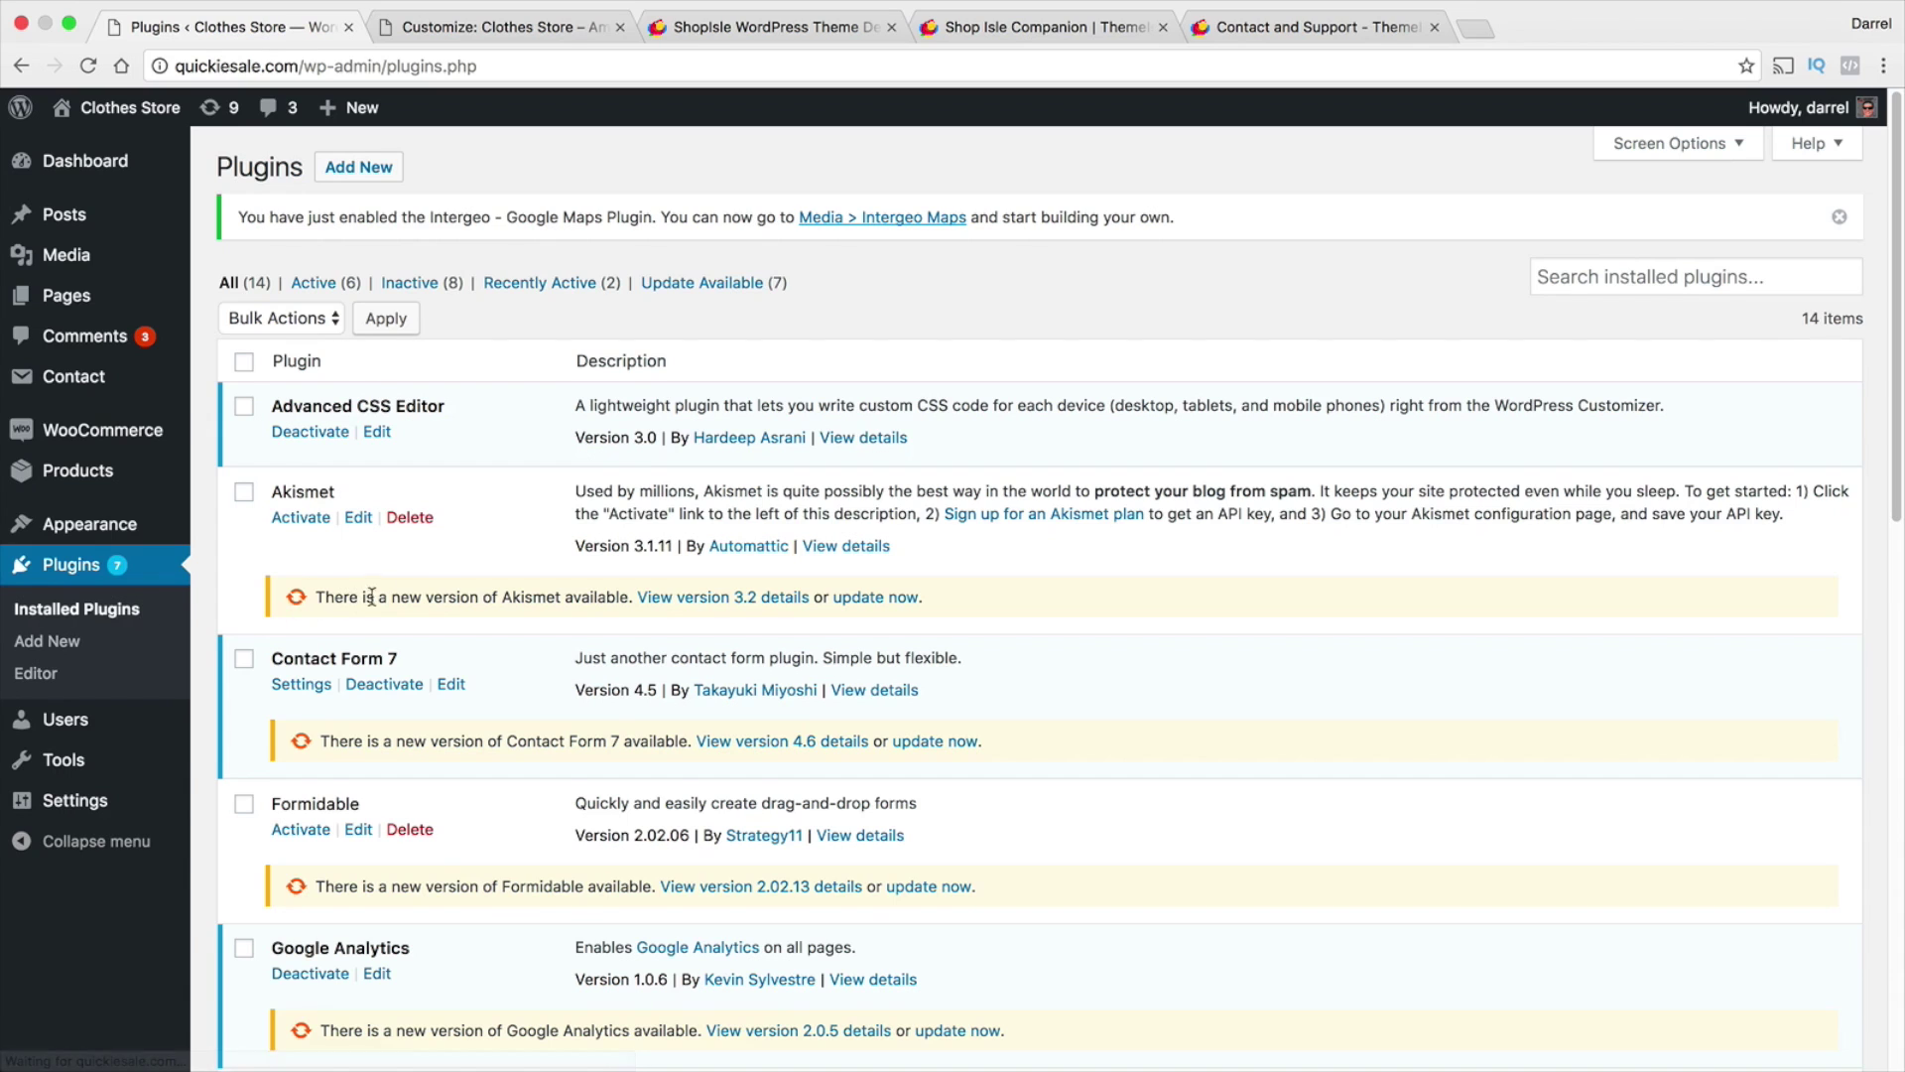
Activate the Shop Isle Companion plugin and visit the live Clothes Store site.
scroll(415, 581, down, 1)
scroll(415, 579, down, 7)
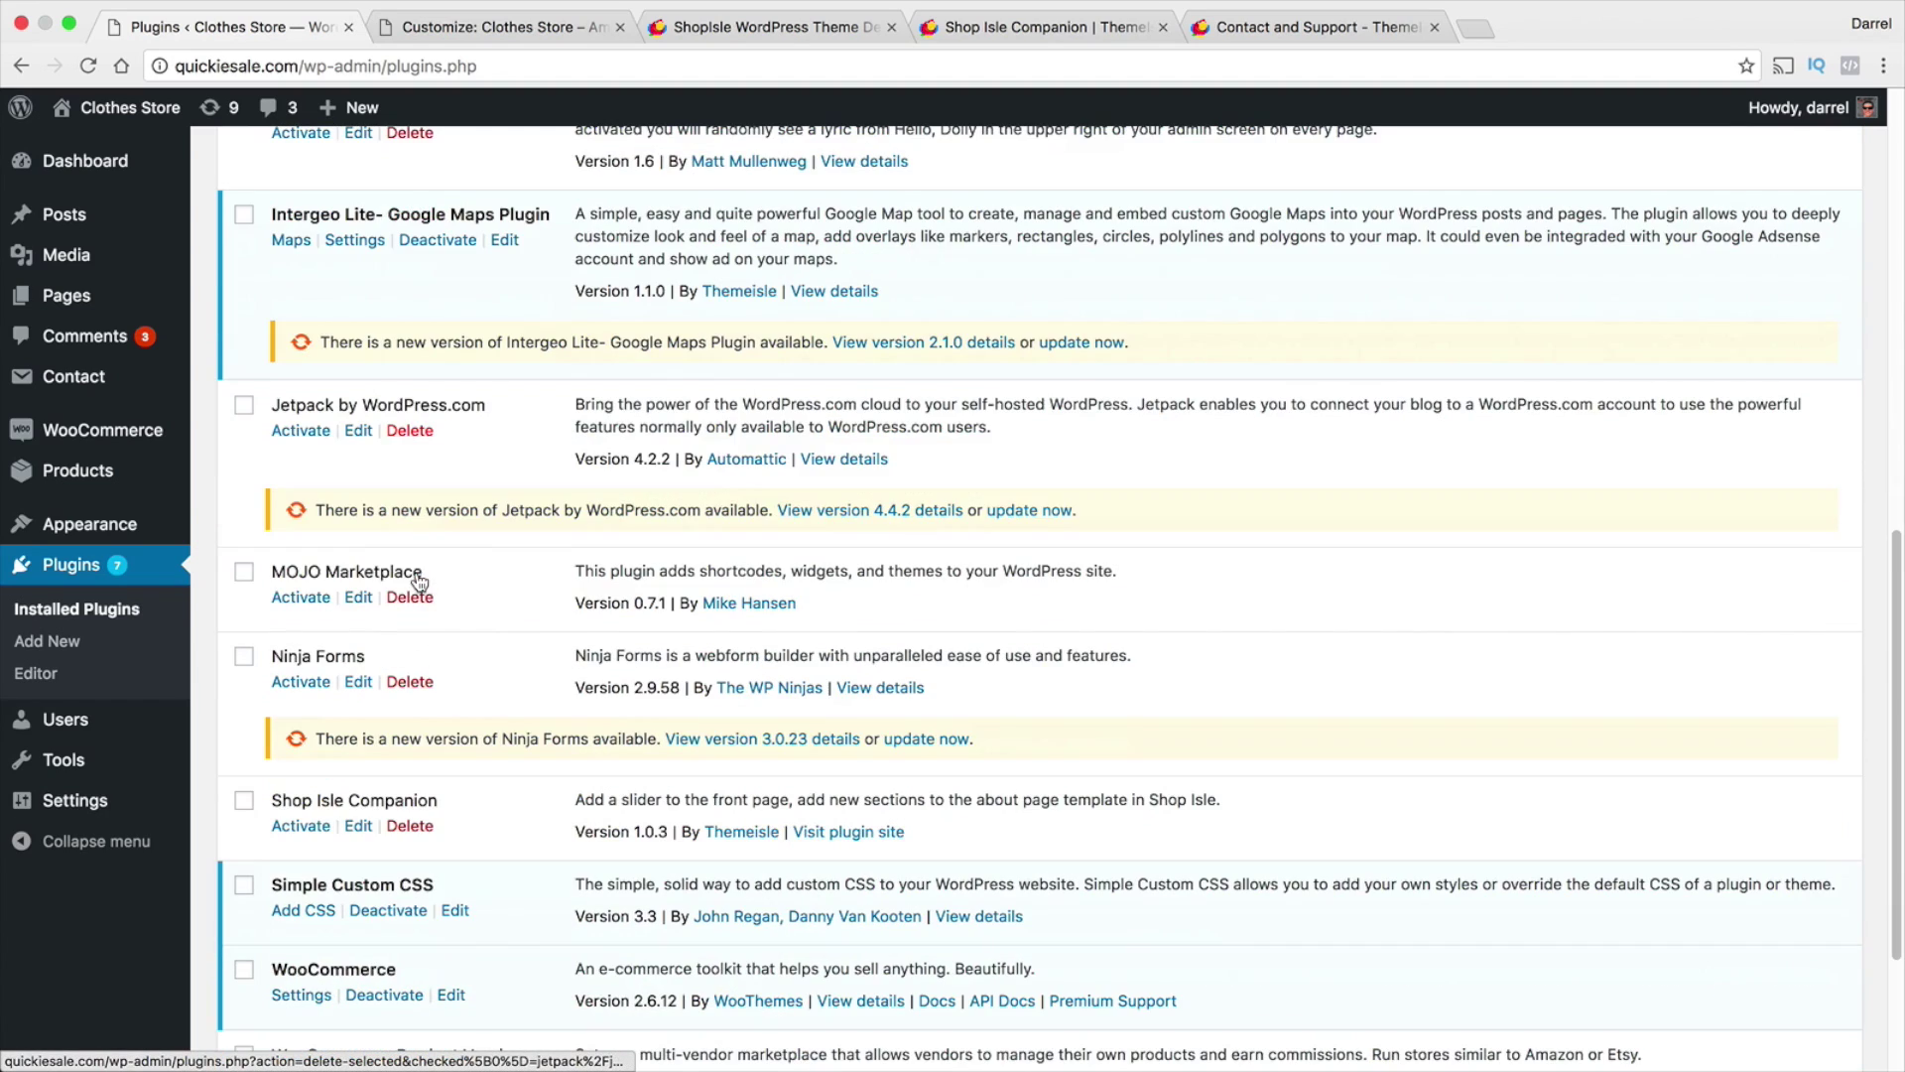
drag(436, 801, 290, 802)
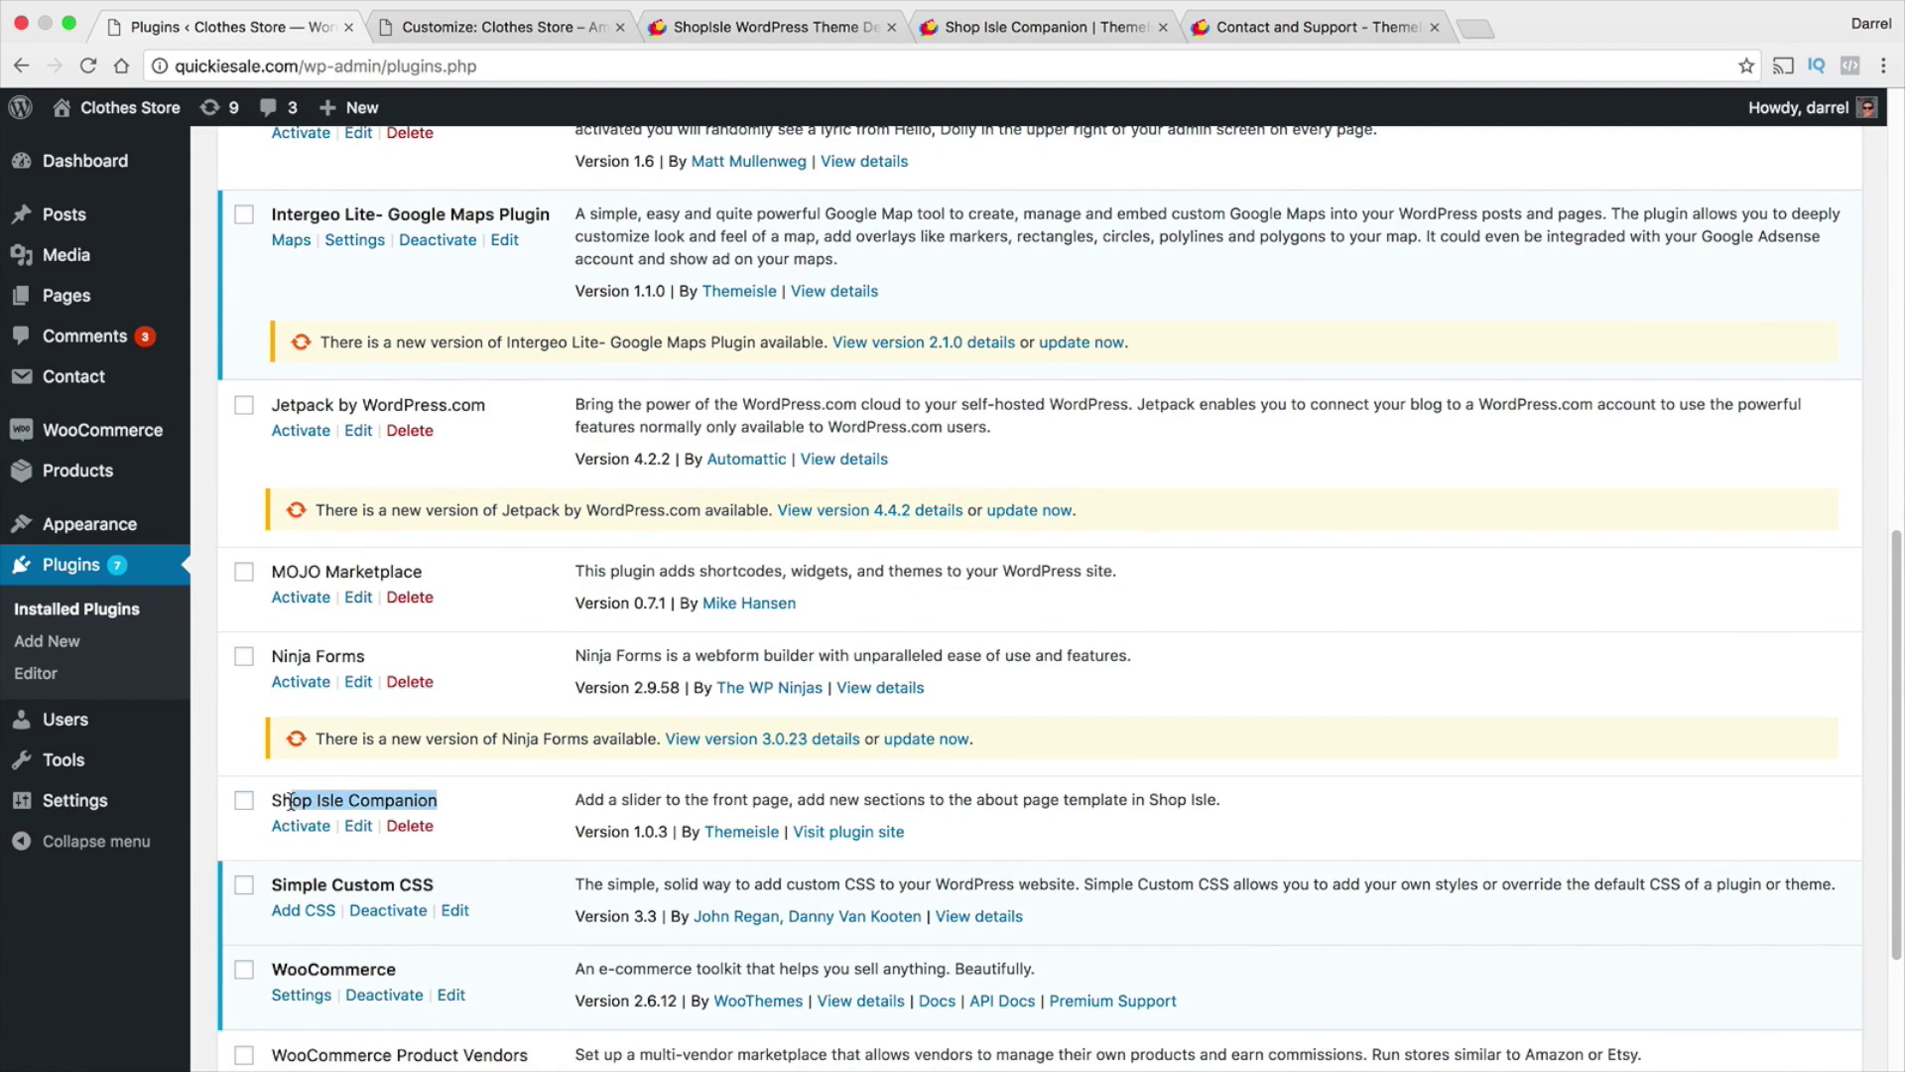
click(300, 832)
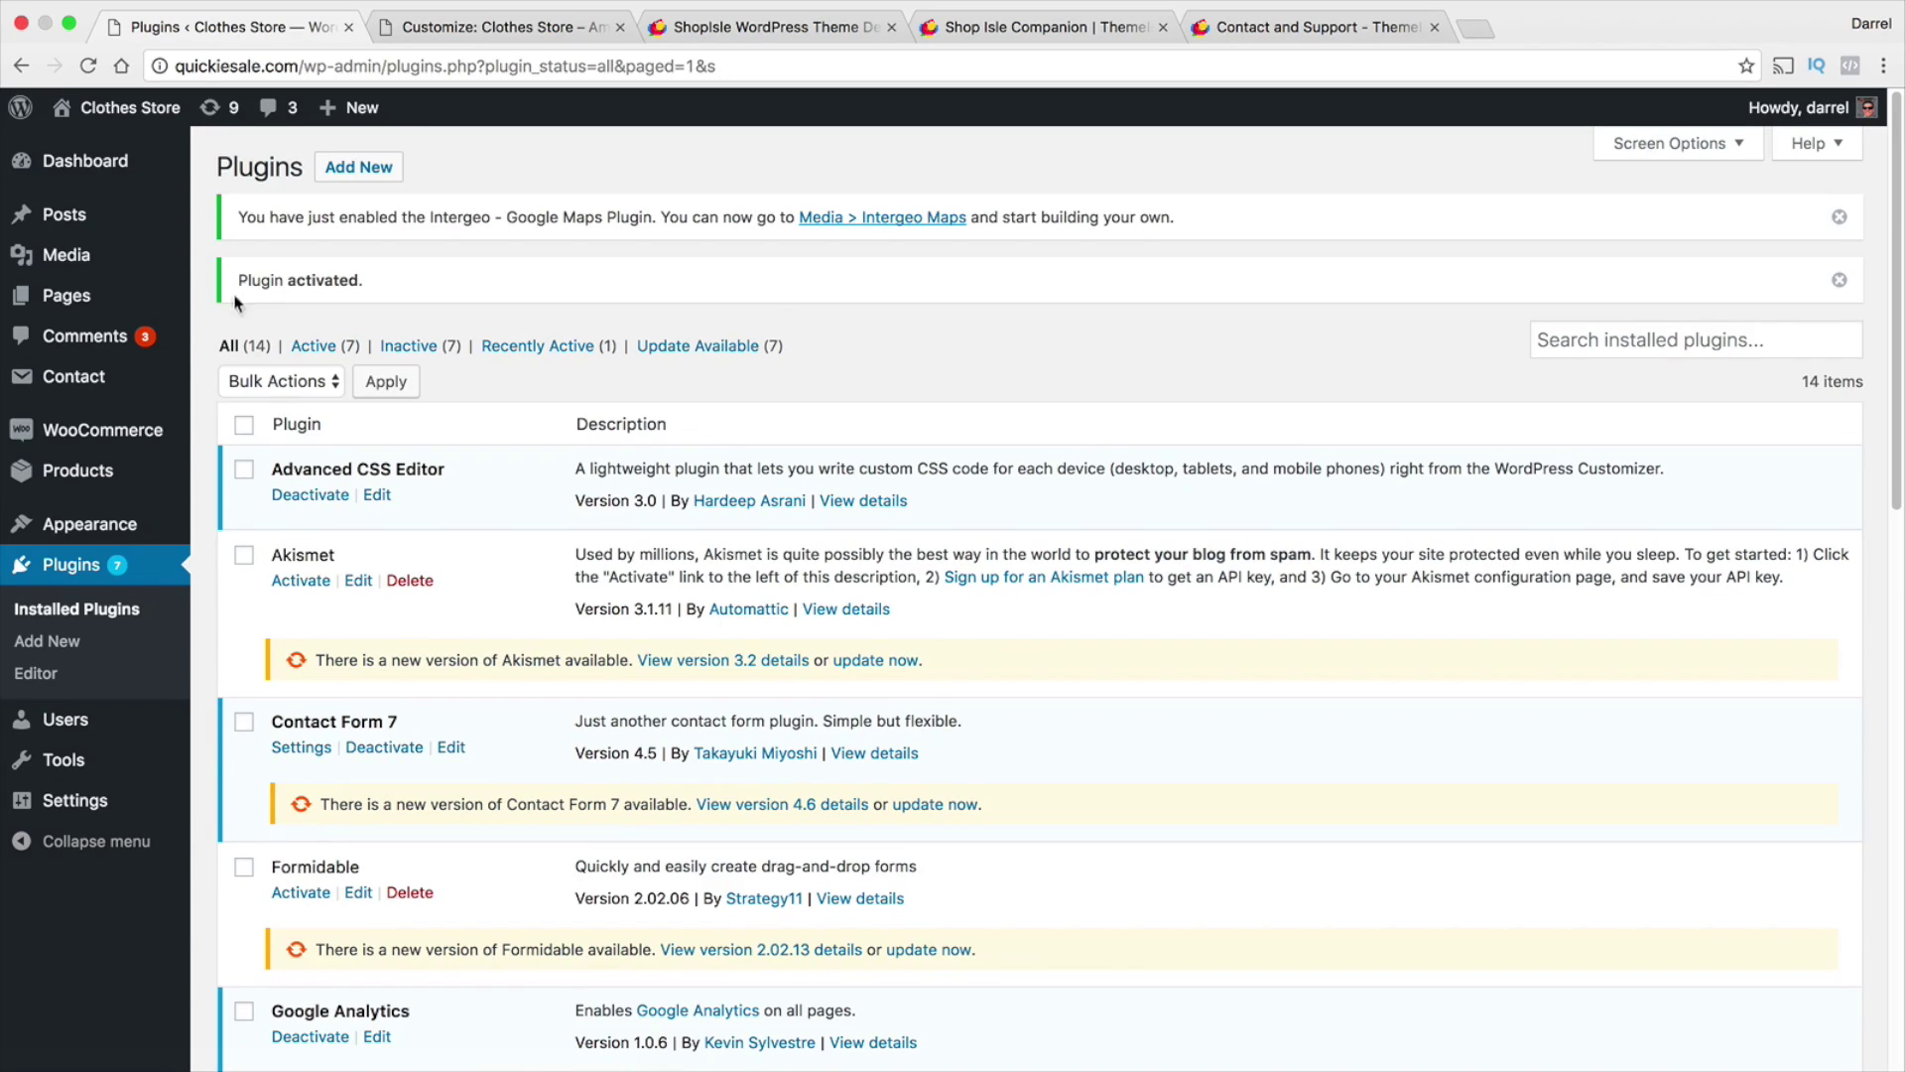
mouse_move(119, 110)
click(119, 153)
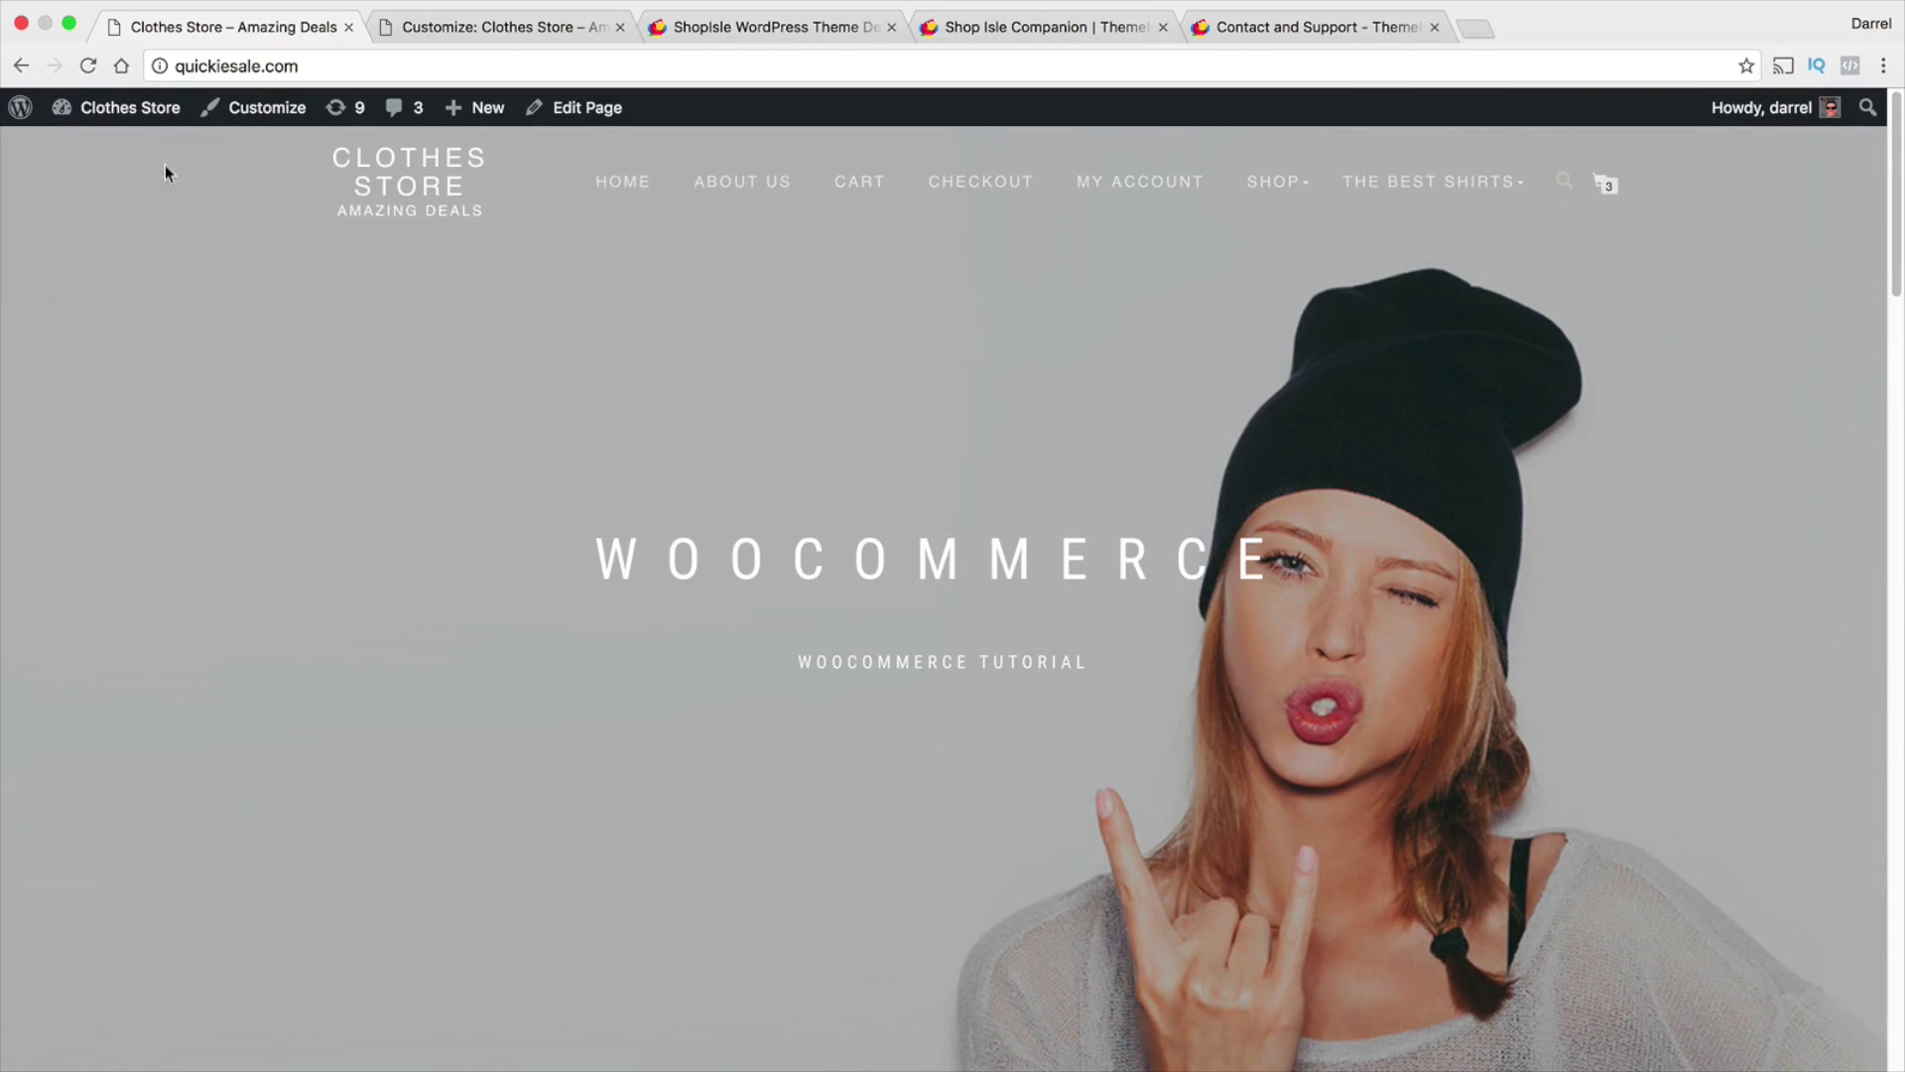
Add two new slides in the Customizer's Frontpage Slider section.
click(261, 109)
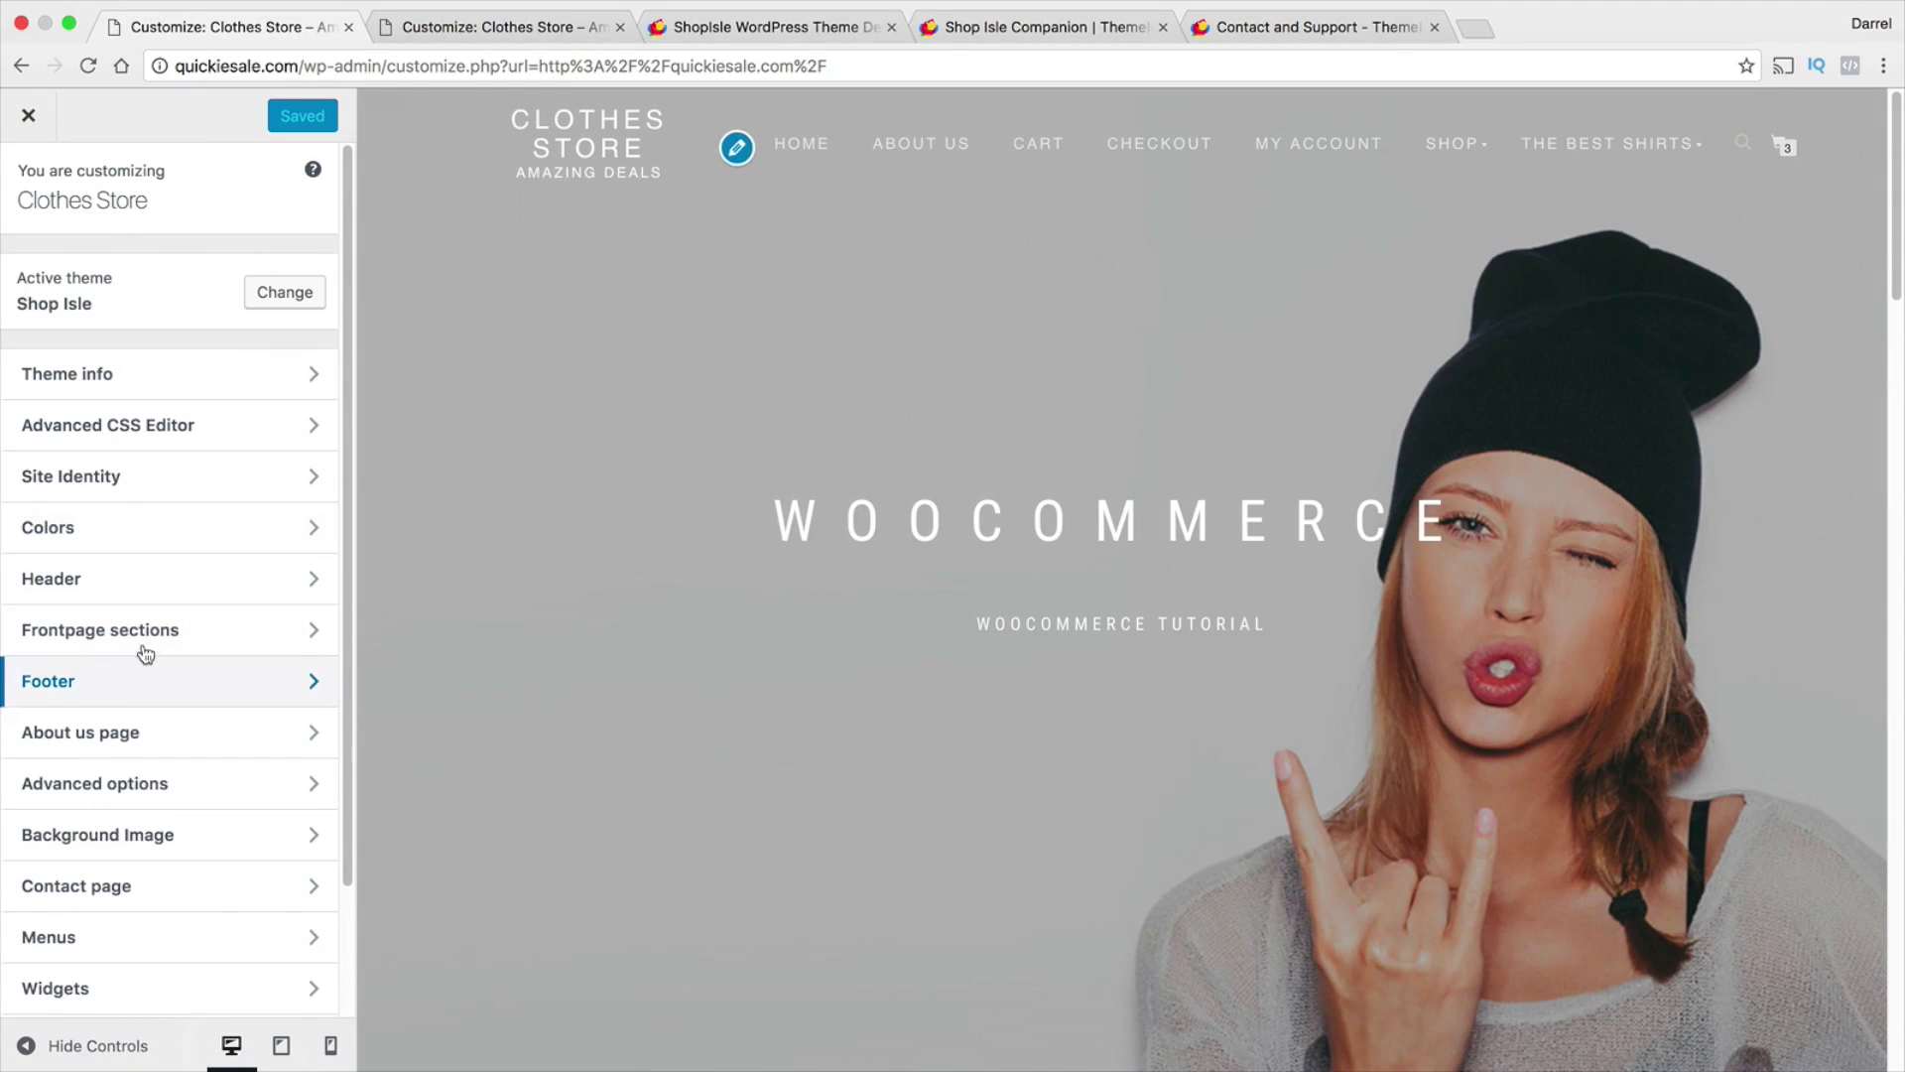
click(141, 640)
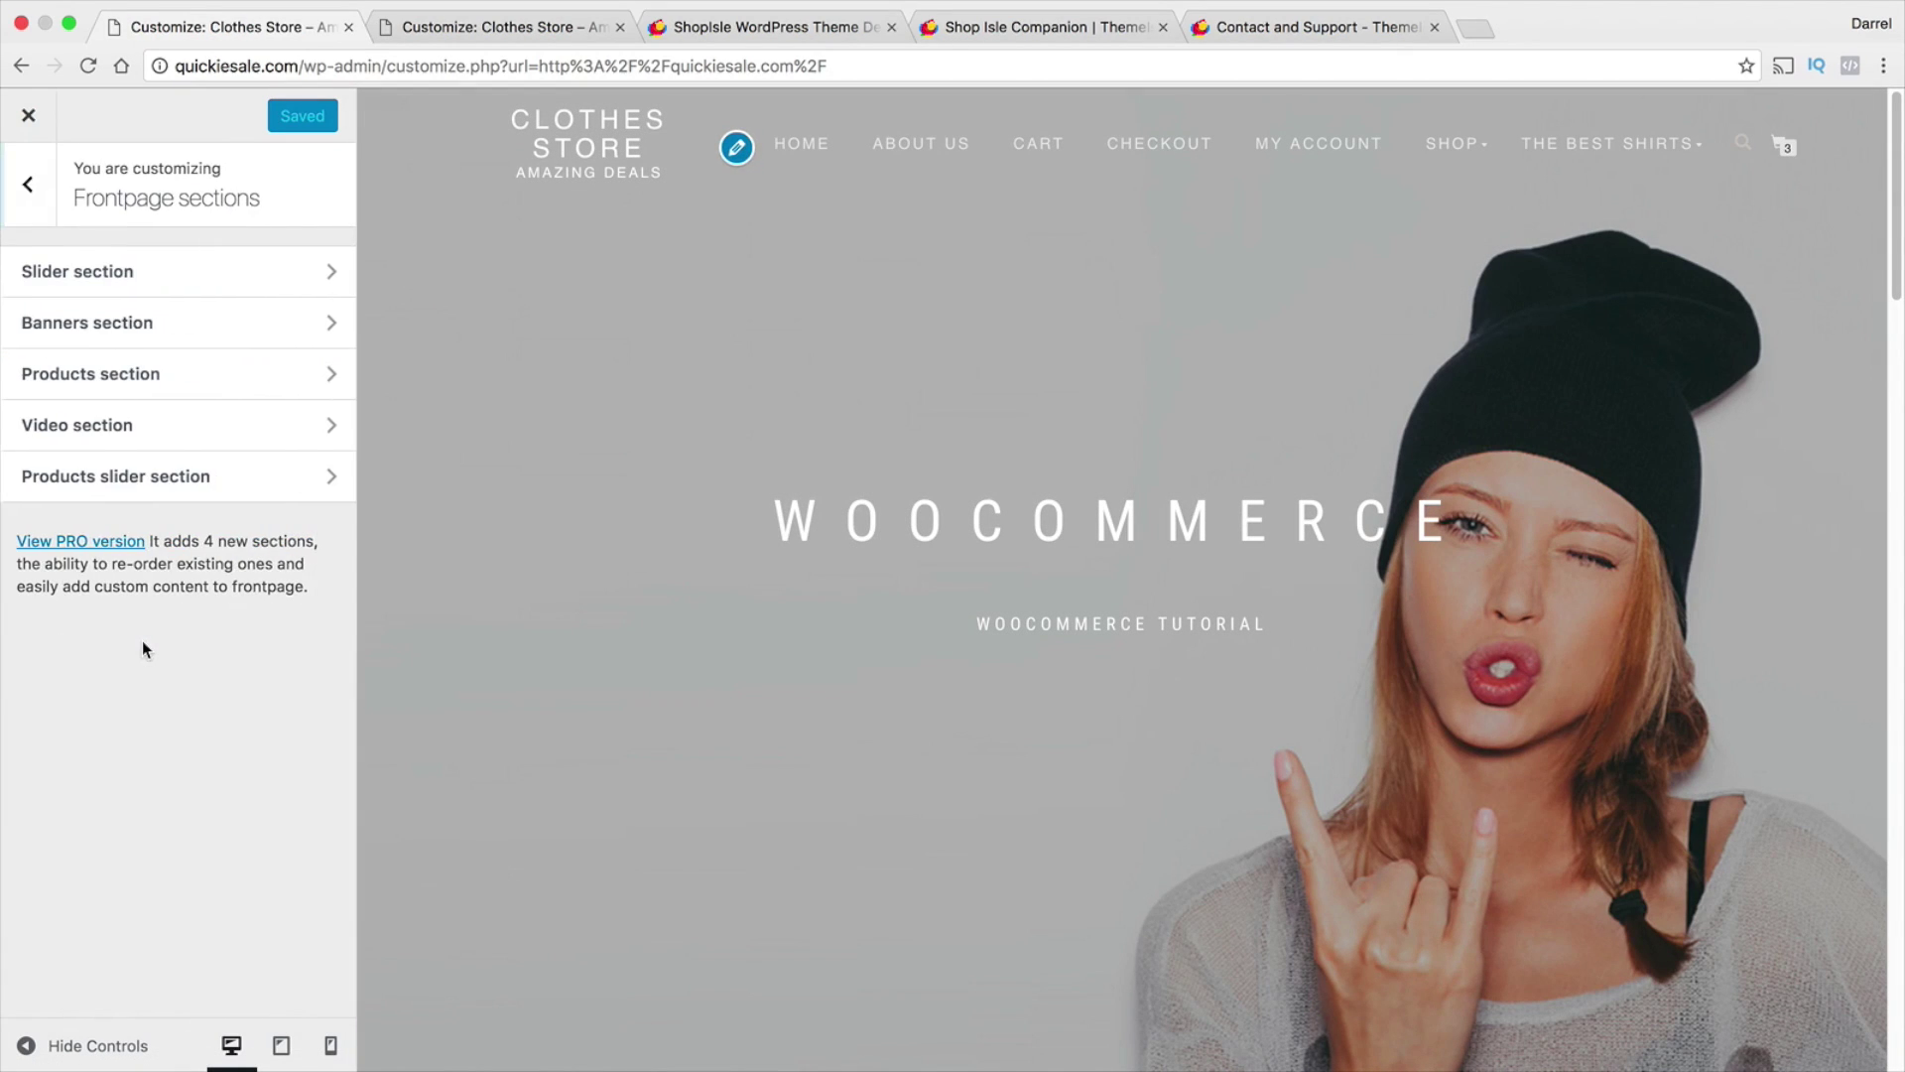
click(166, 276)
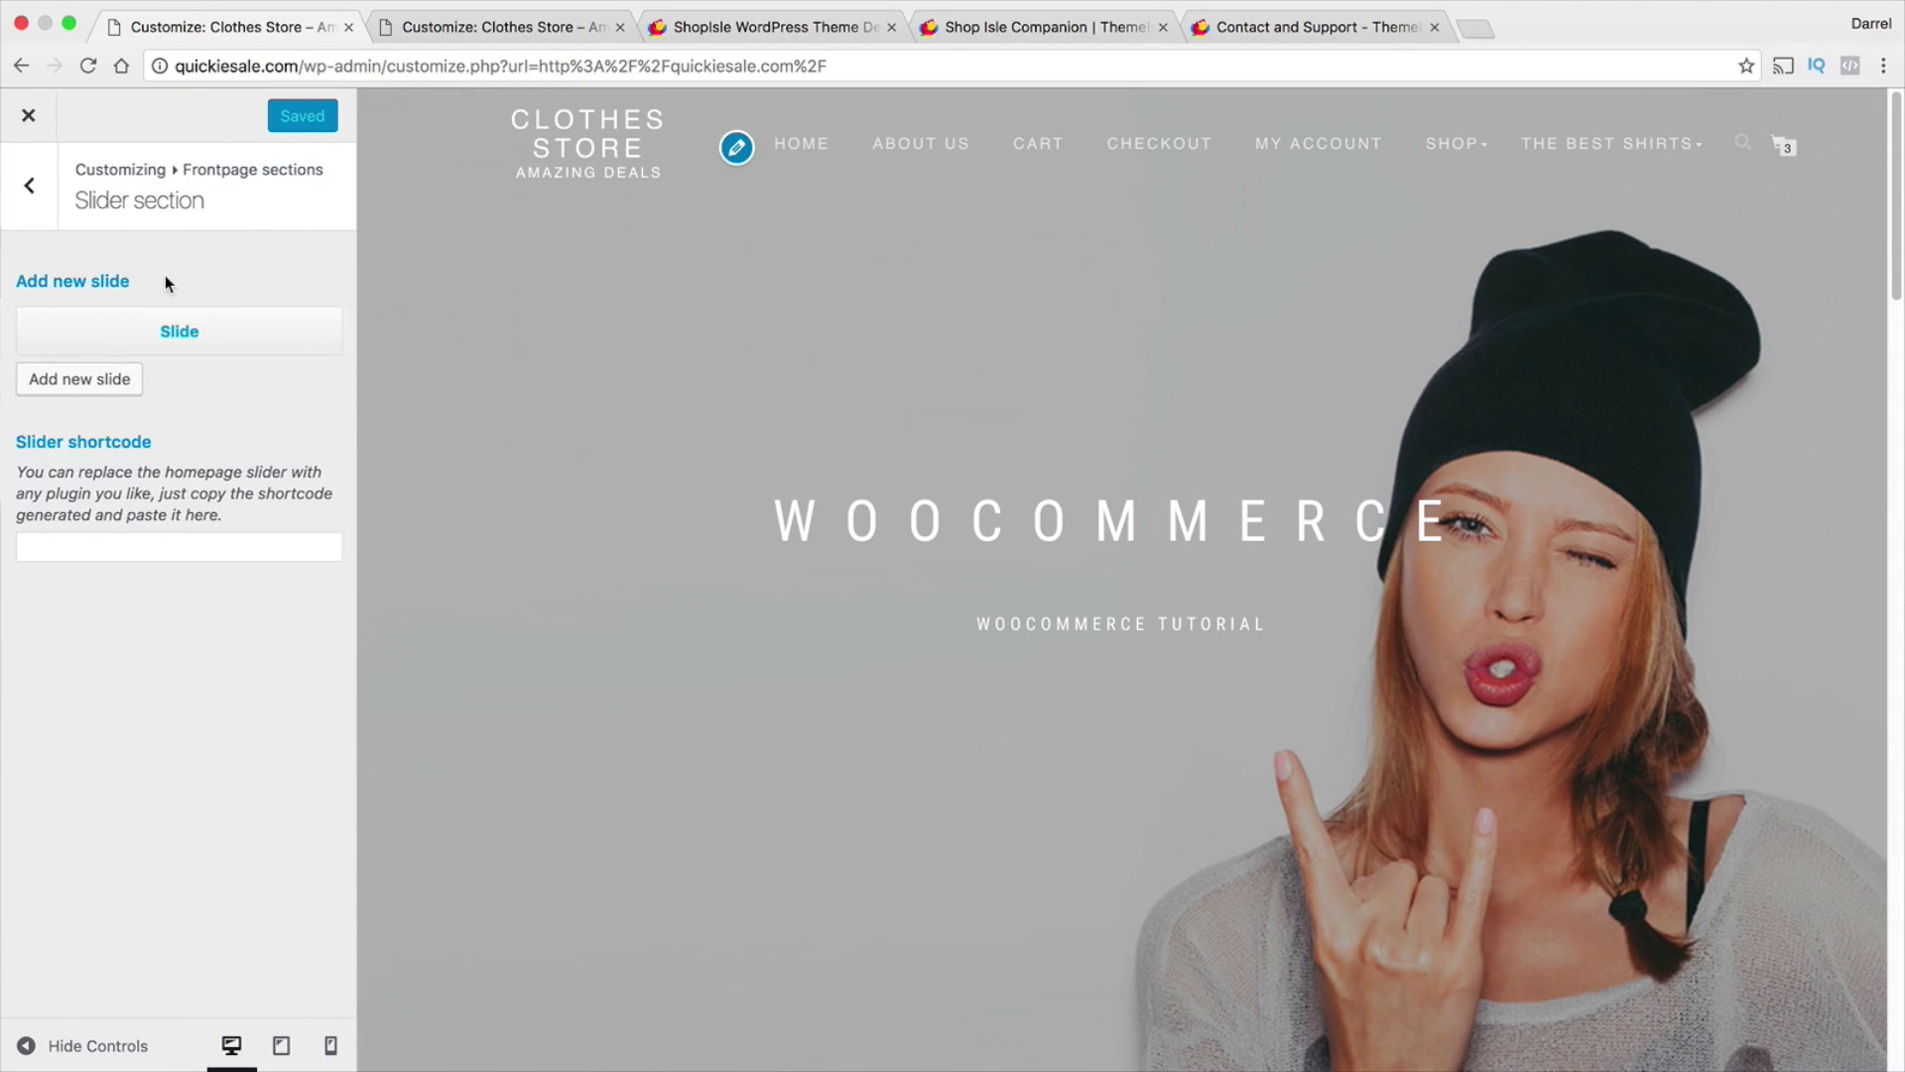
click(115, 379)
click(119, 439)
click(464, 33)
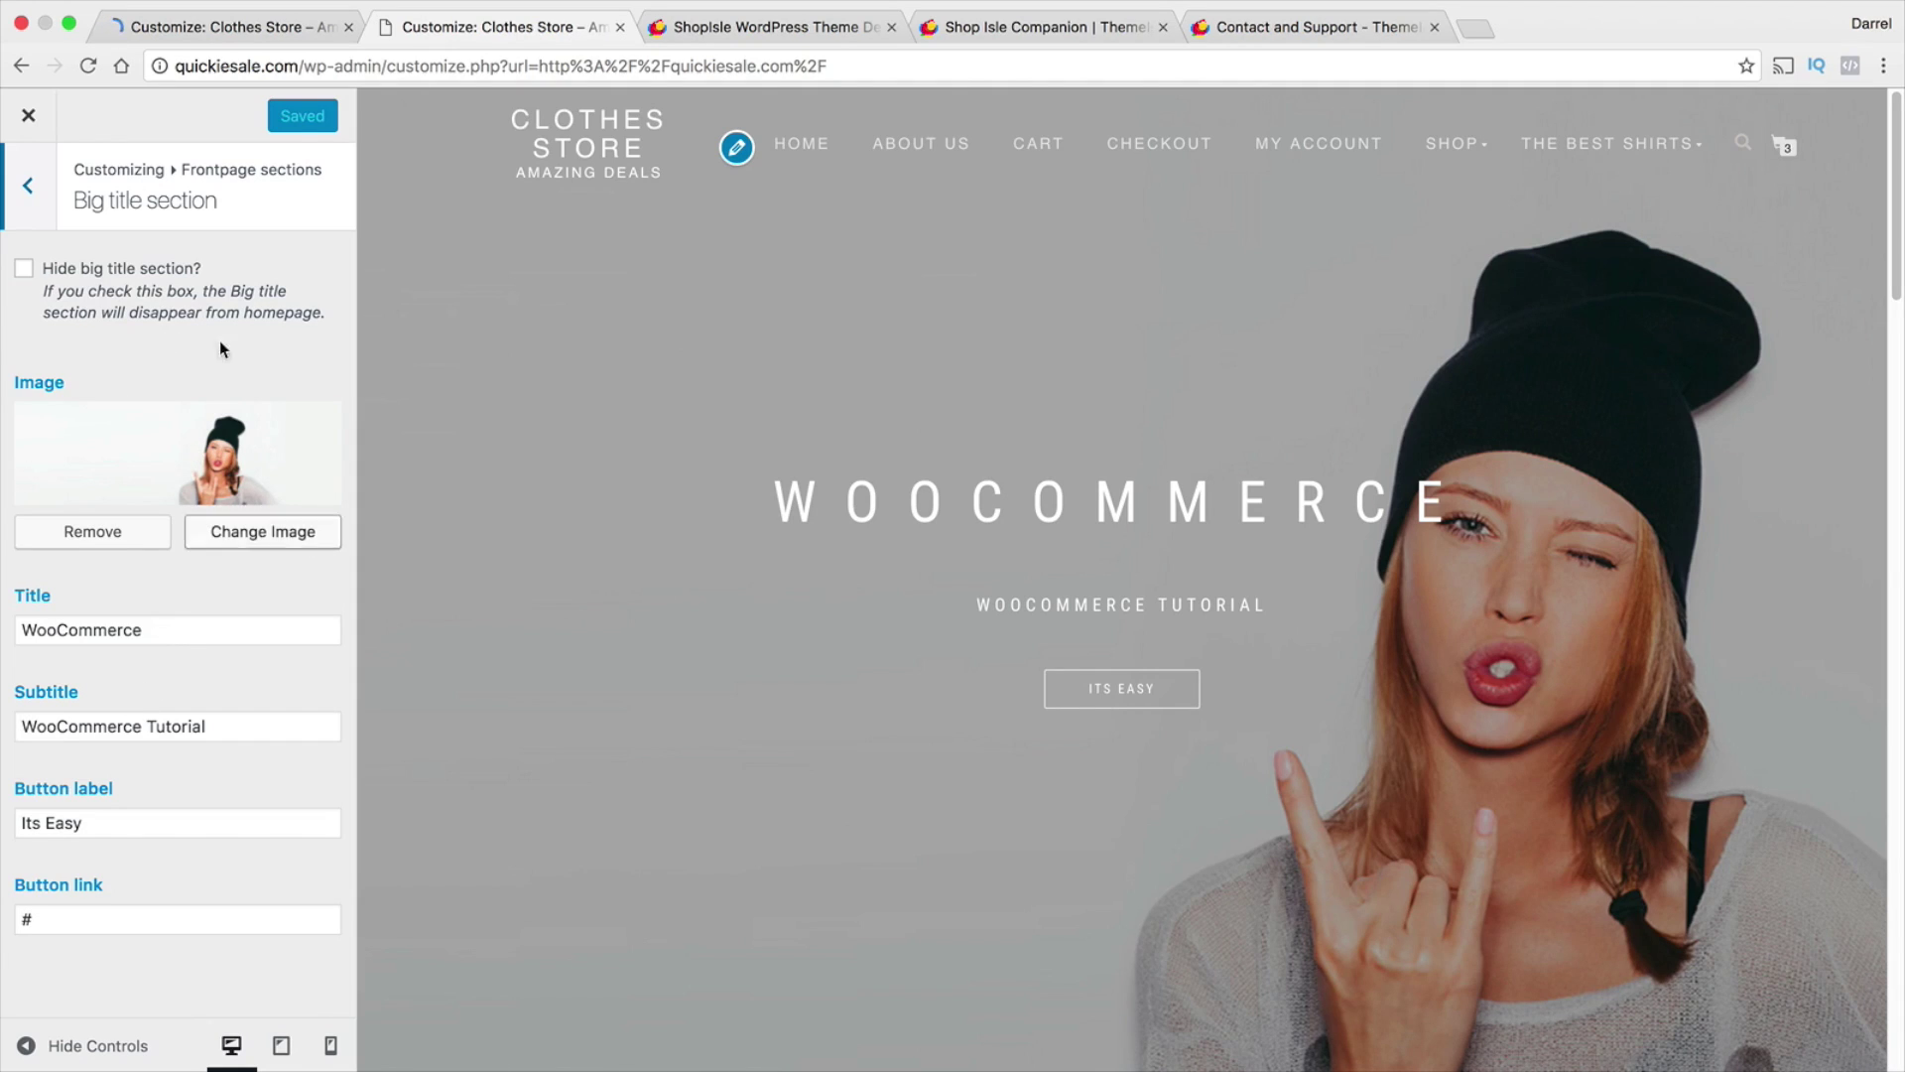
Give the second slide the snowy-forest photo from the media library.
click(247, 31)
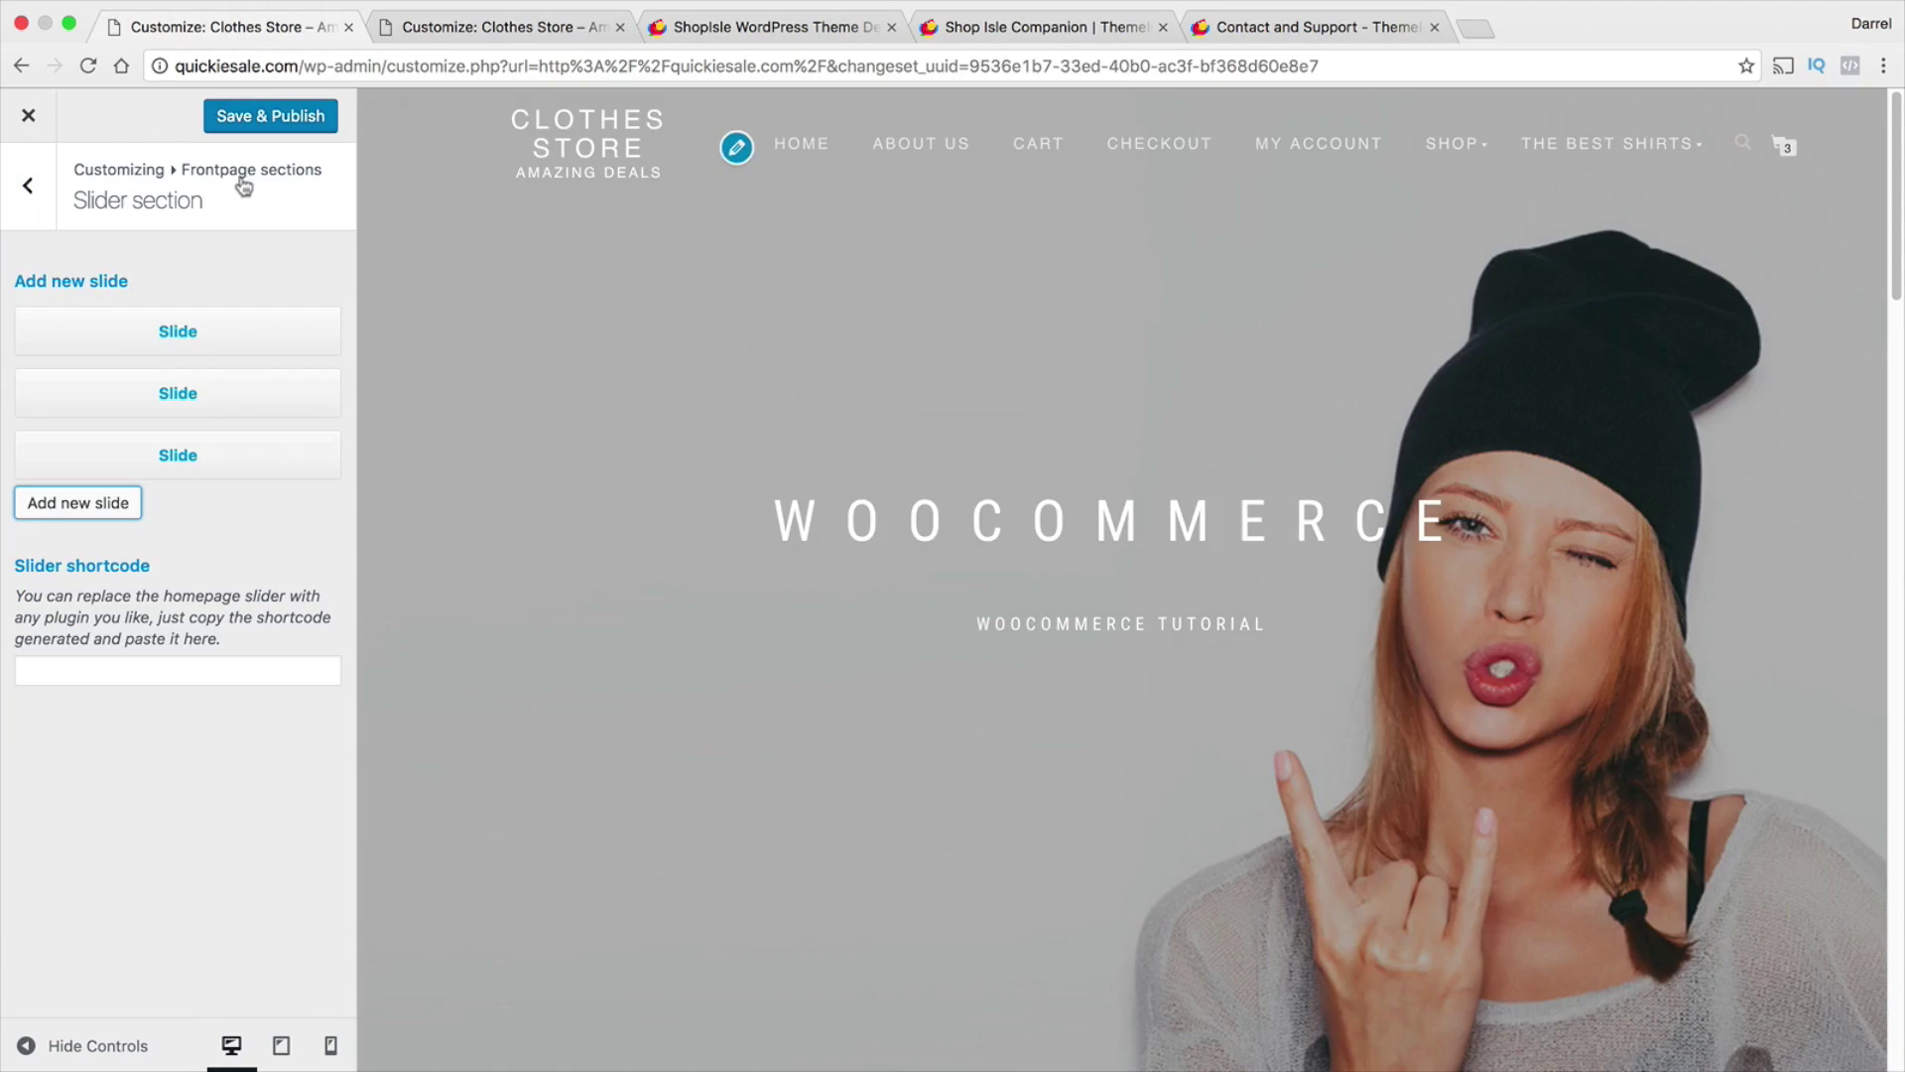
click(195, 330)
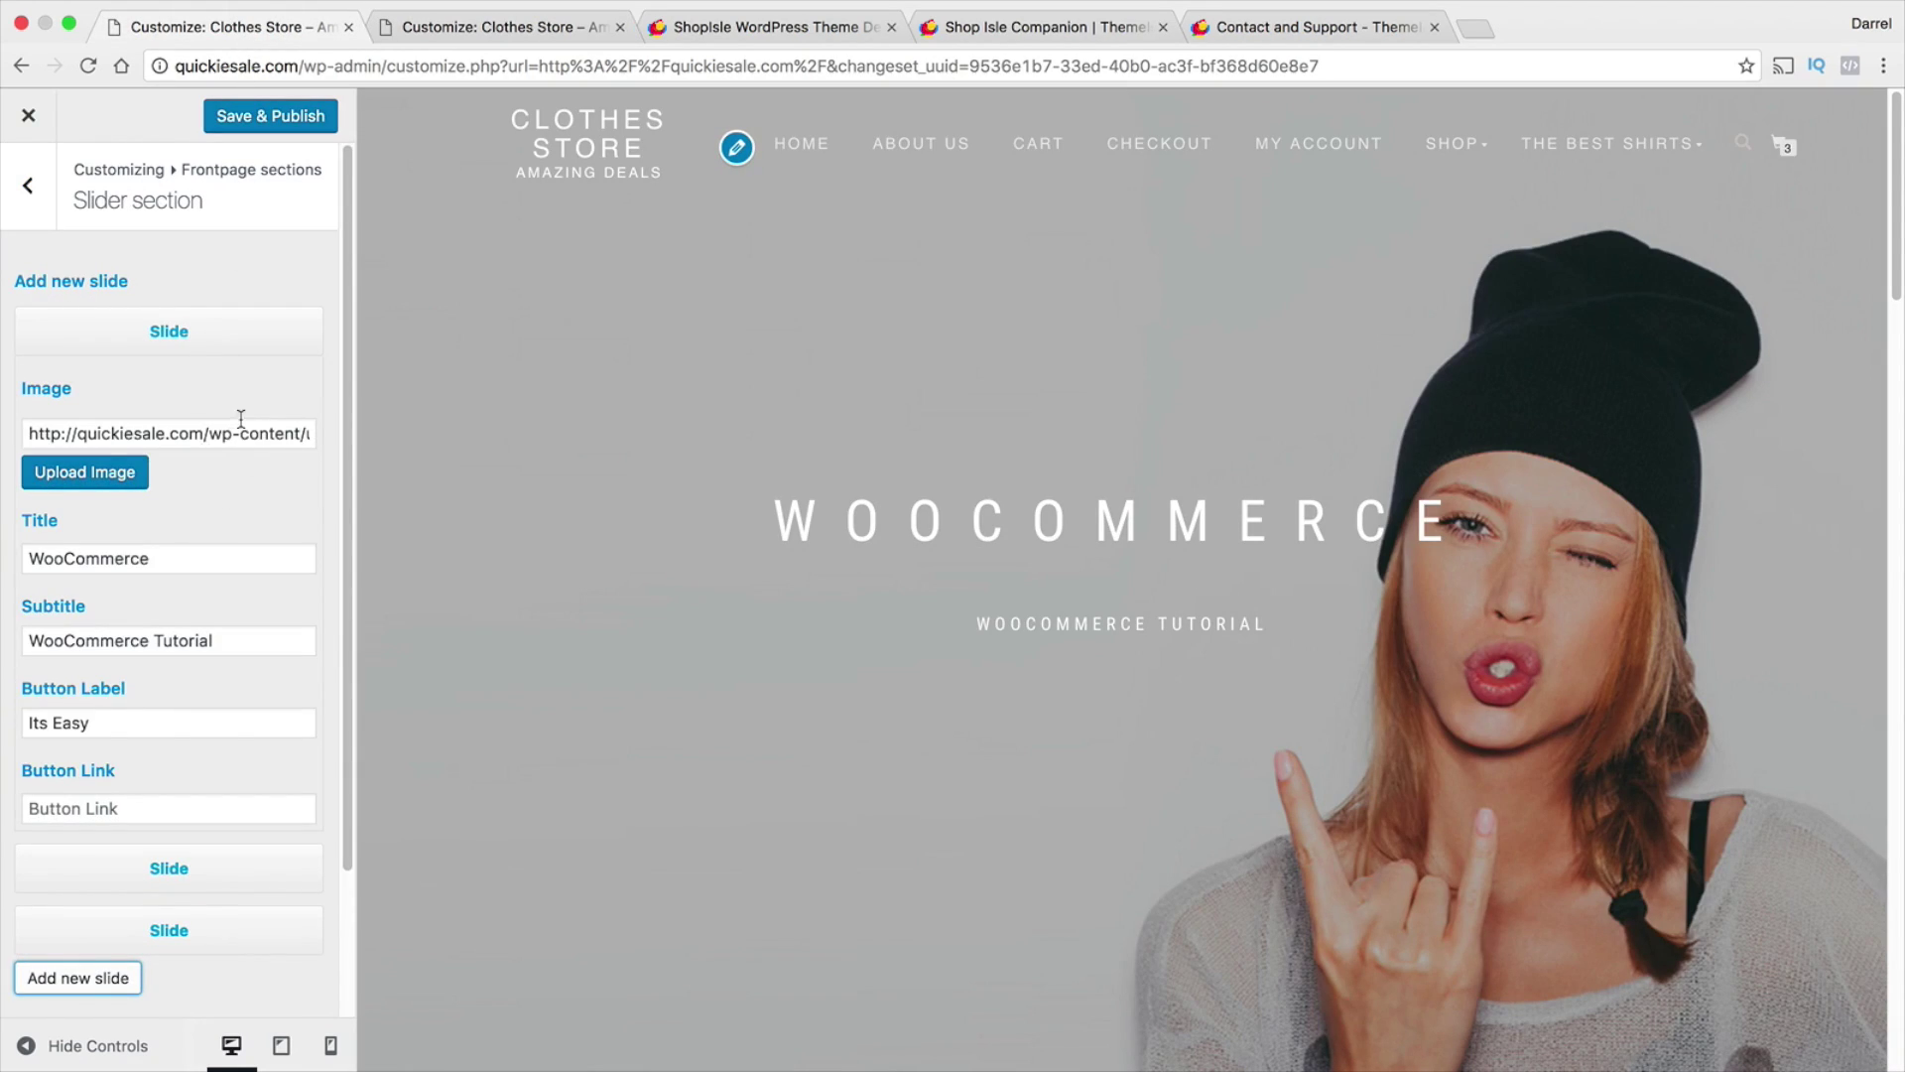
click(229, 858)
scroll(229, 814, down, 3)
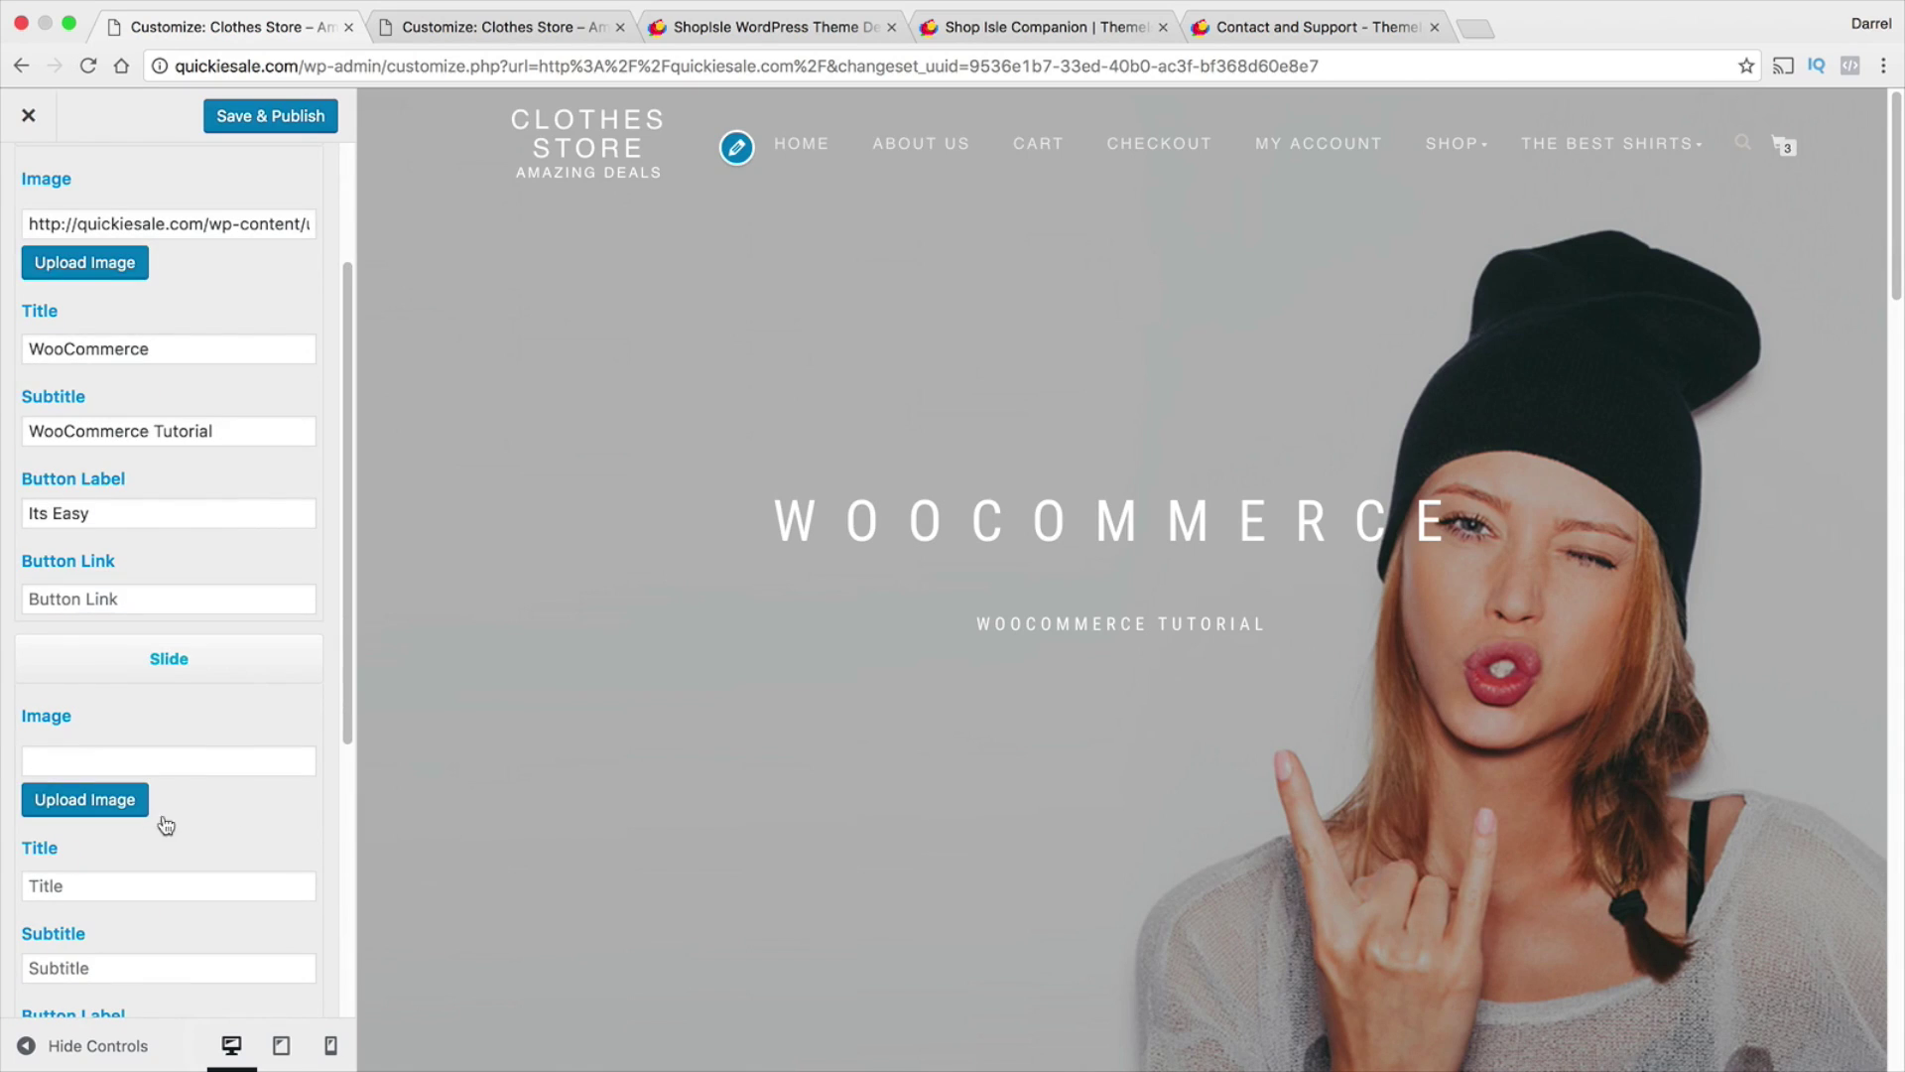
click(100, 800)
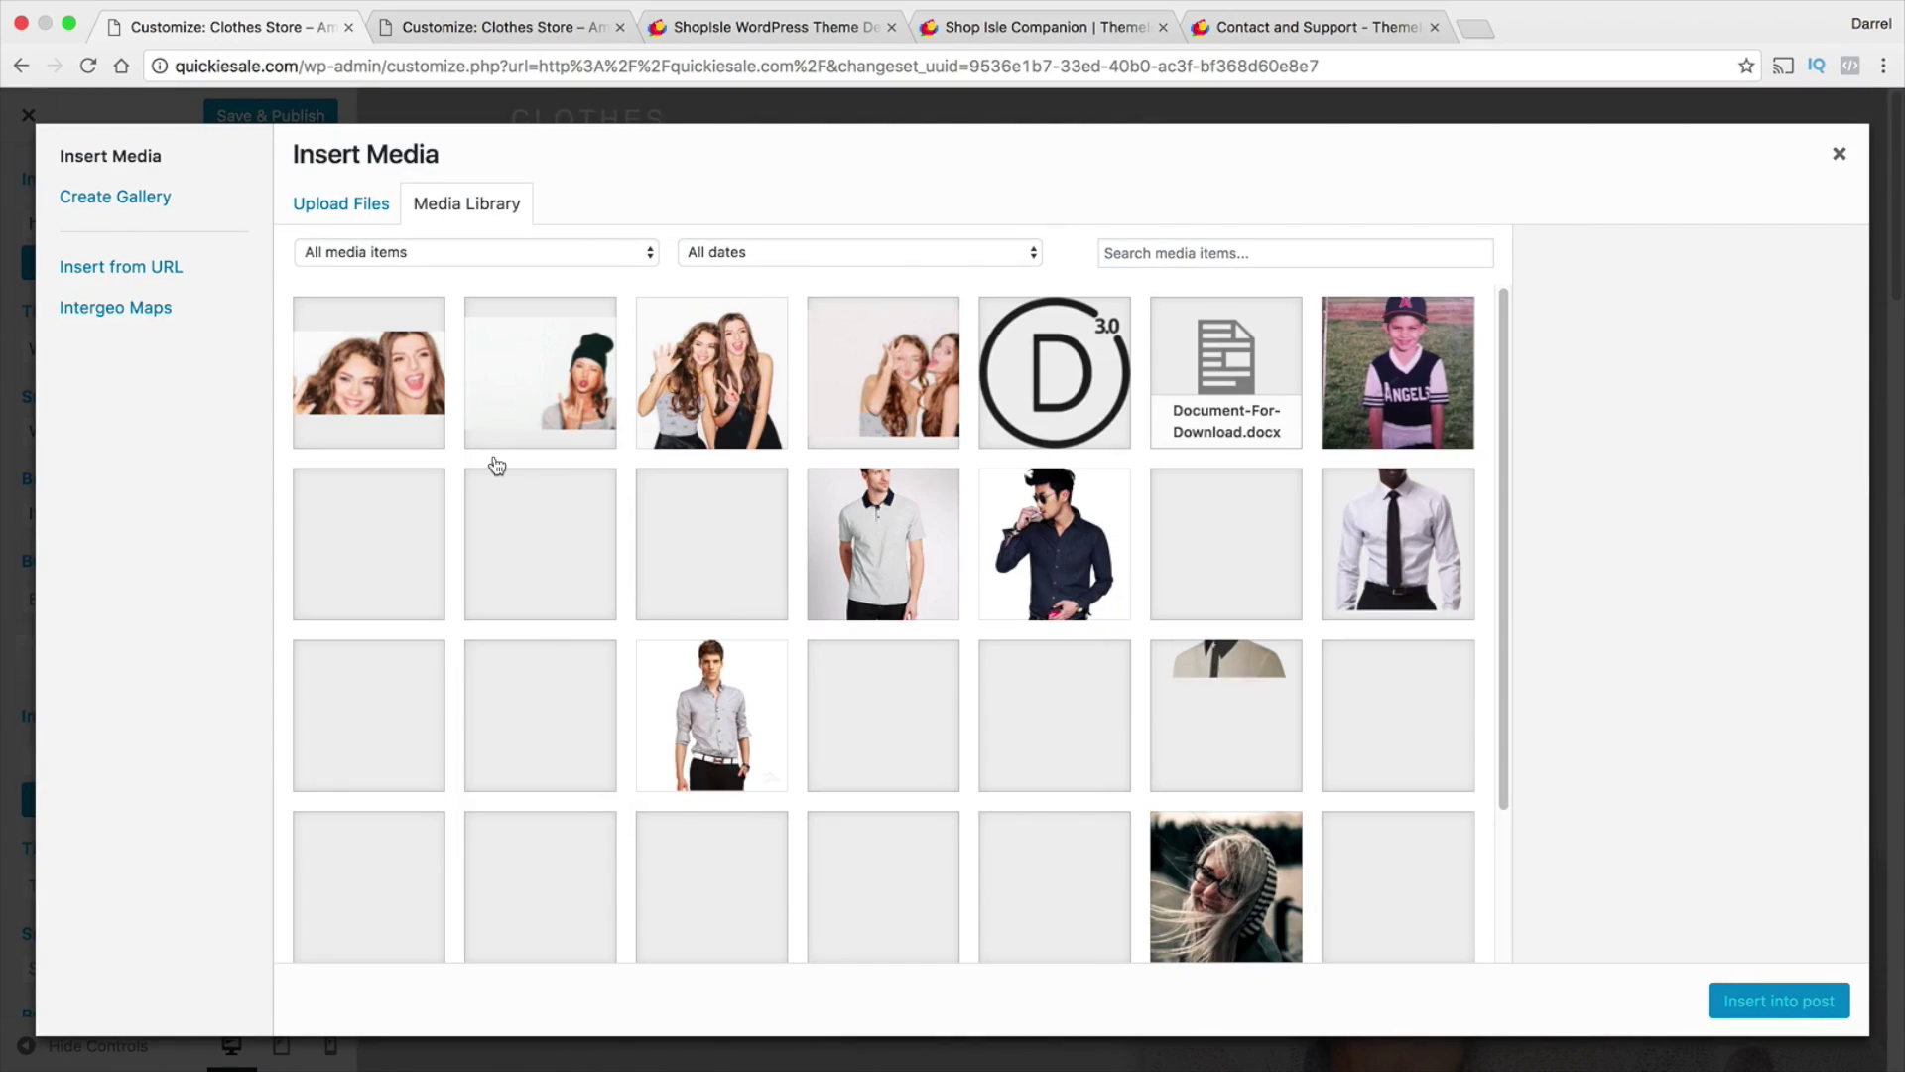
click(883, 372)
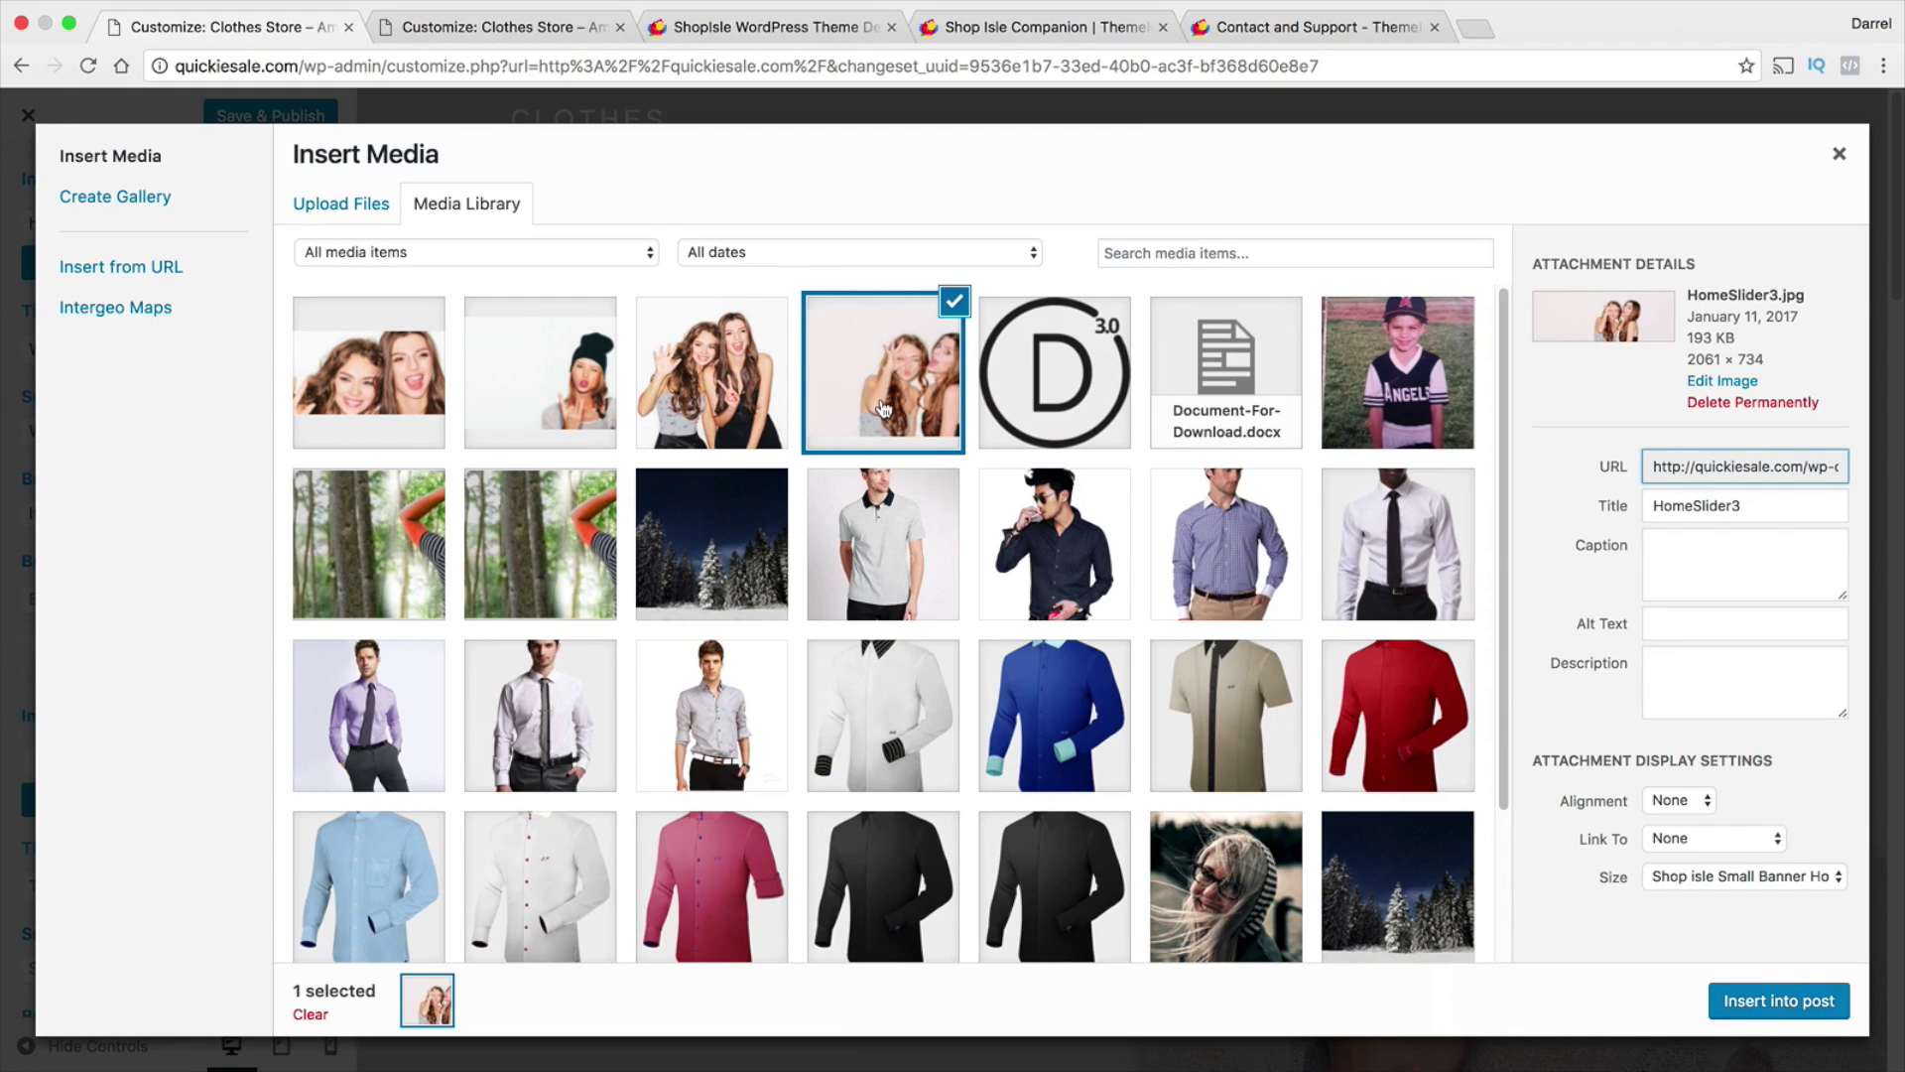
click(720, 486)
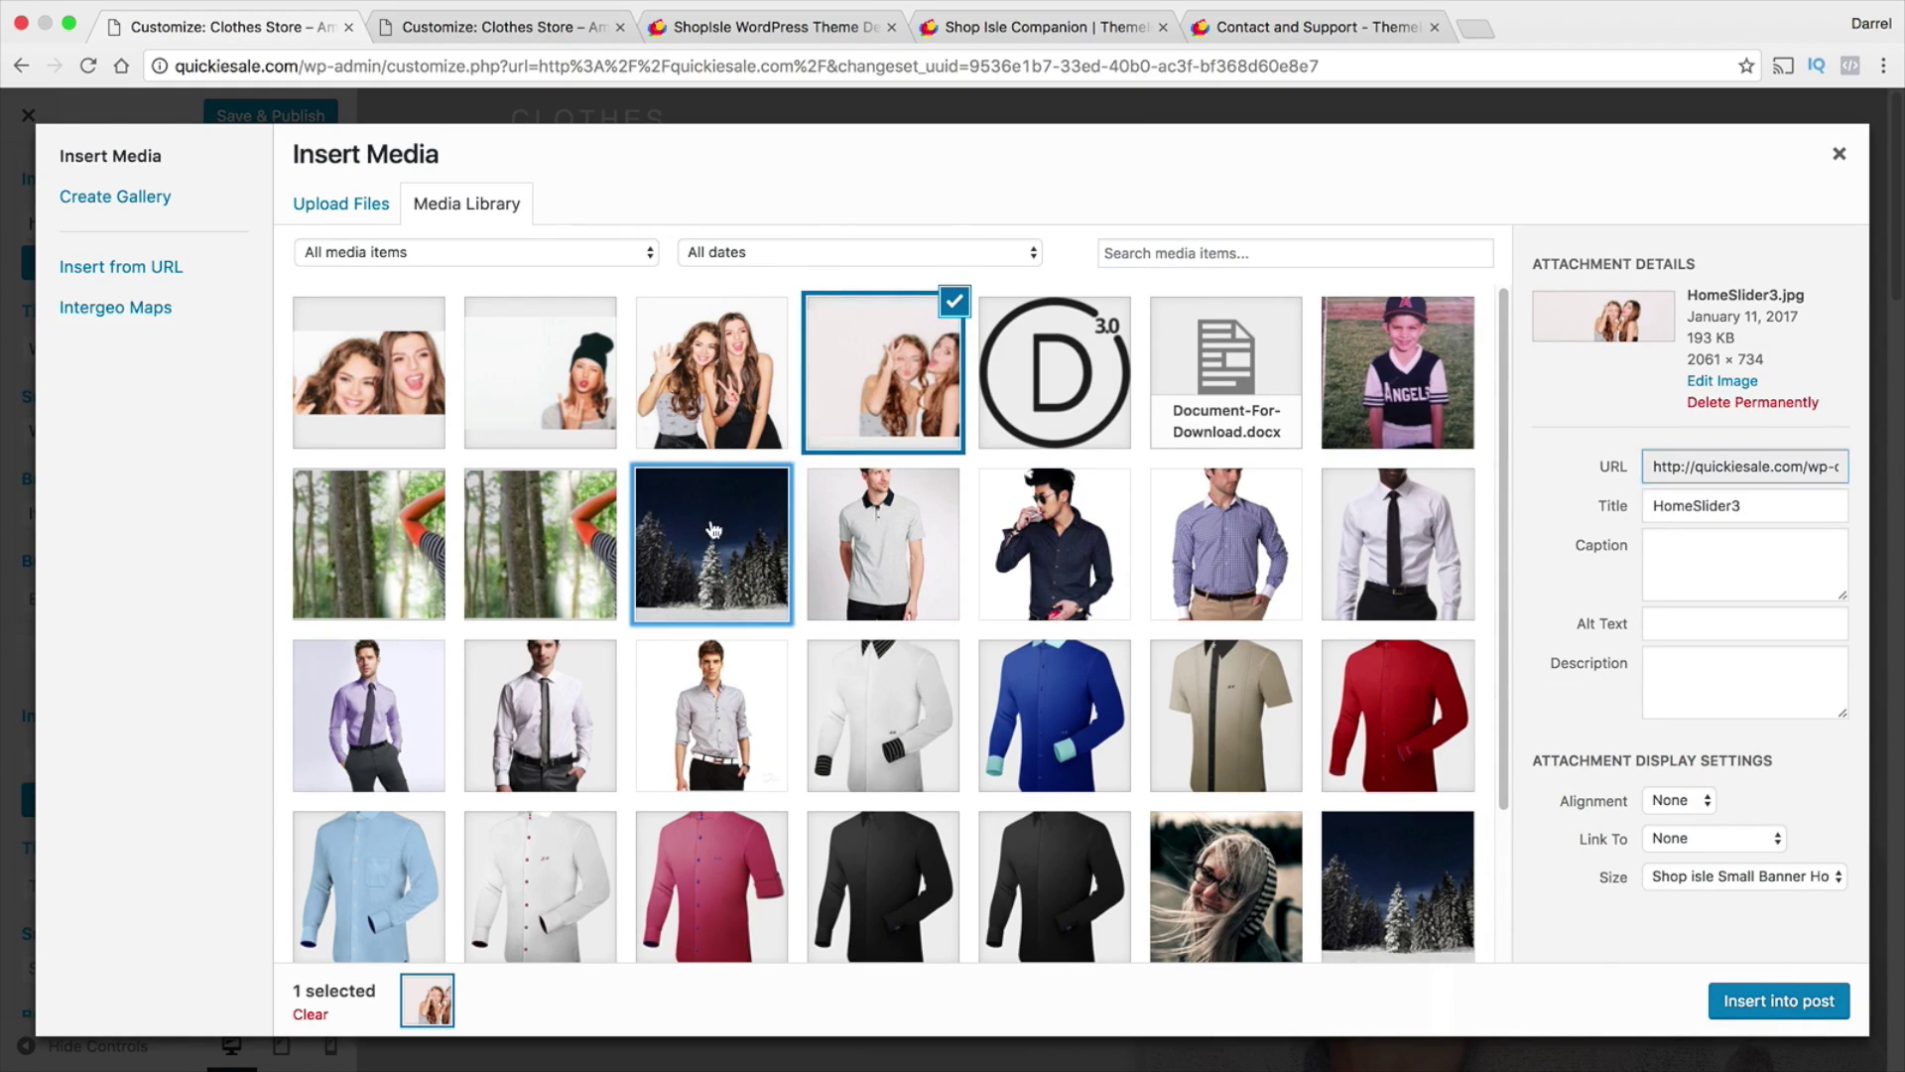
click(1758, 1008)
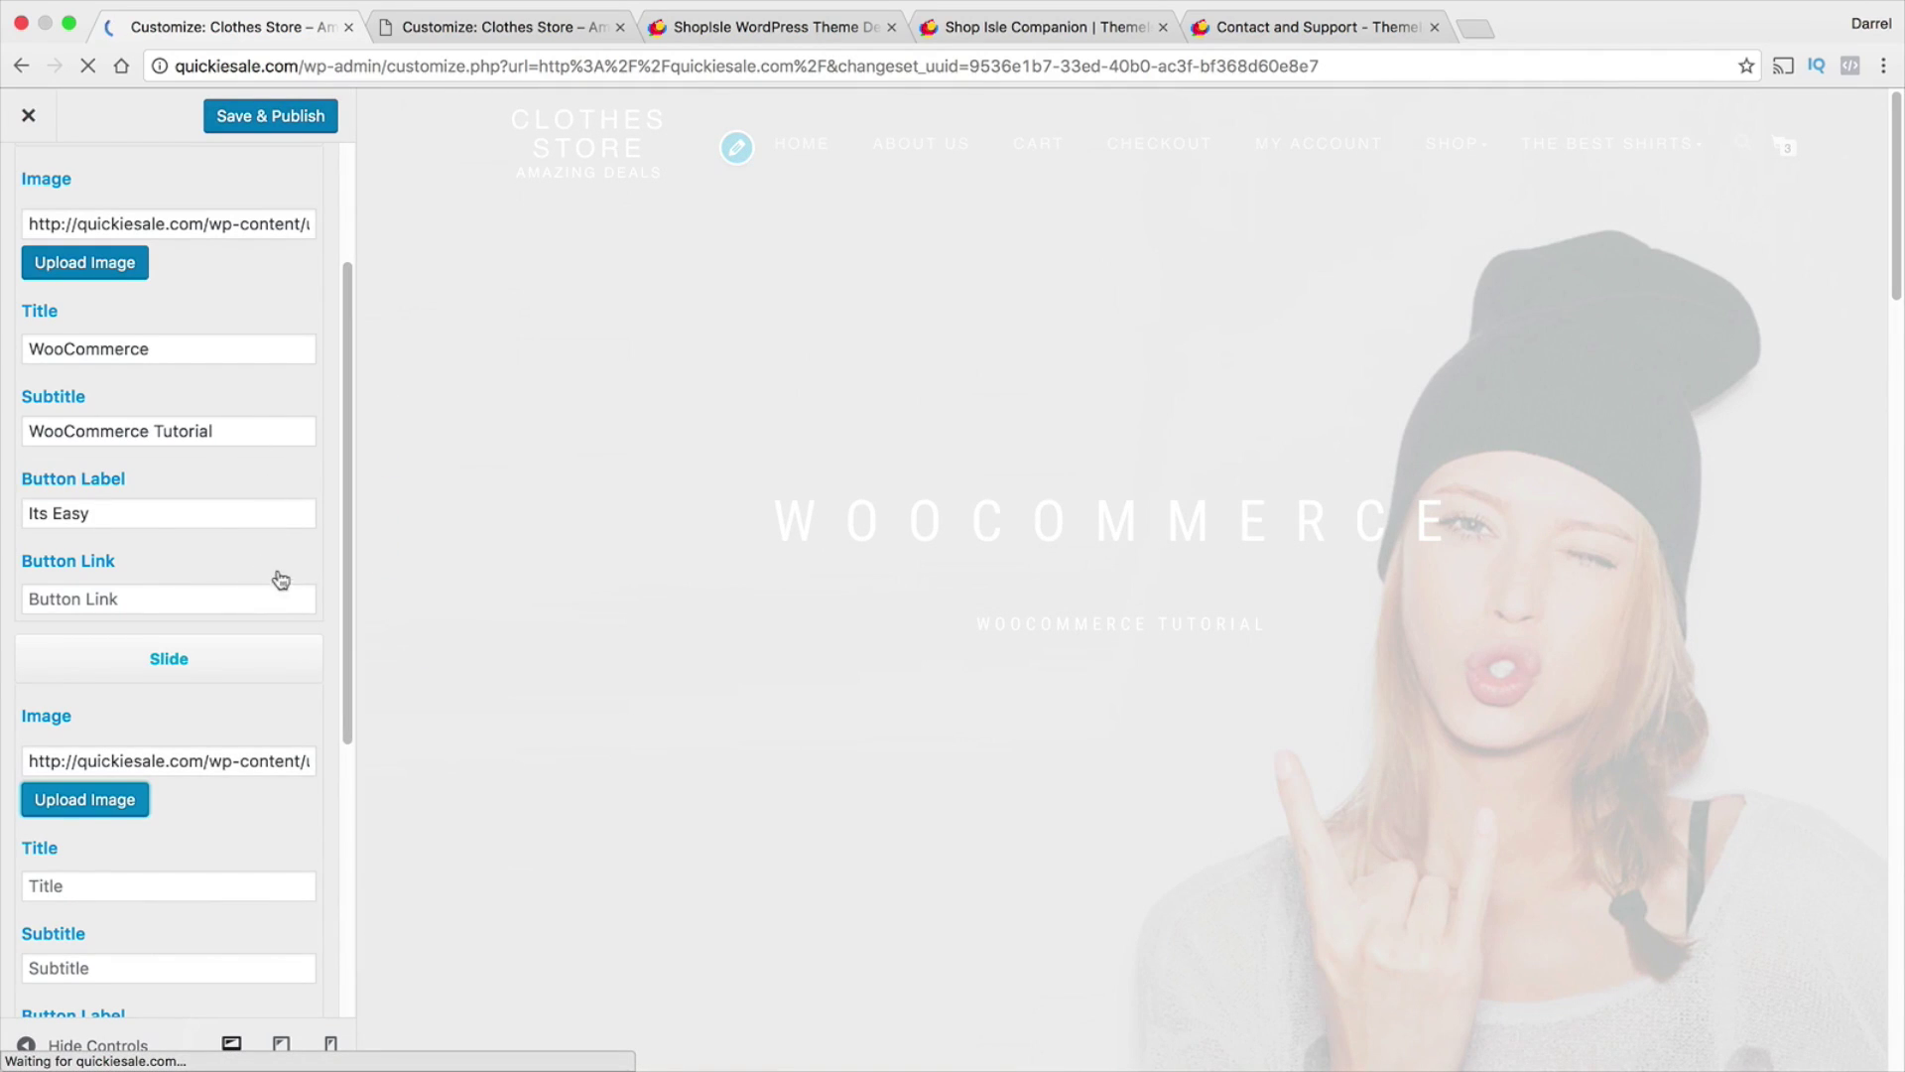
Title the second slide 'Great Website' with subtitle 'WooCommerce', then Save & Publish.
click(235, 885)
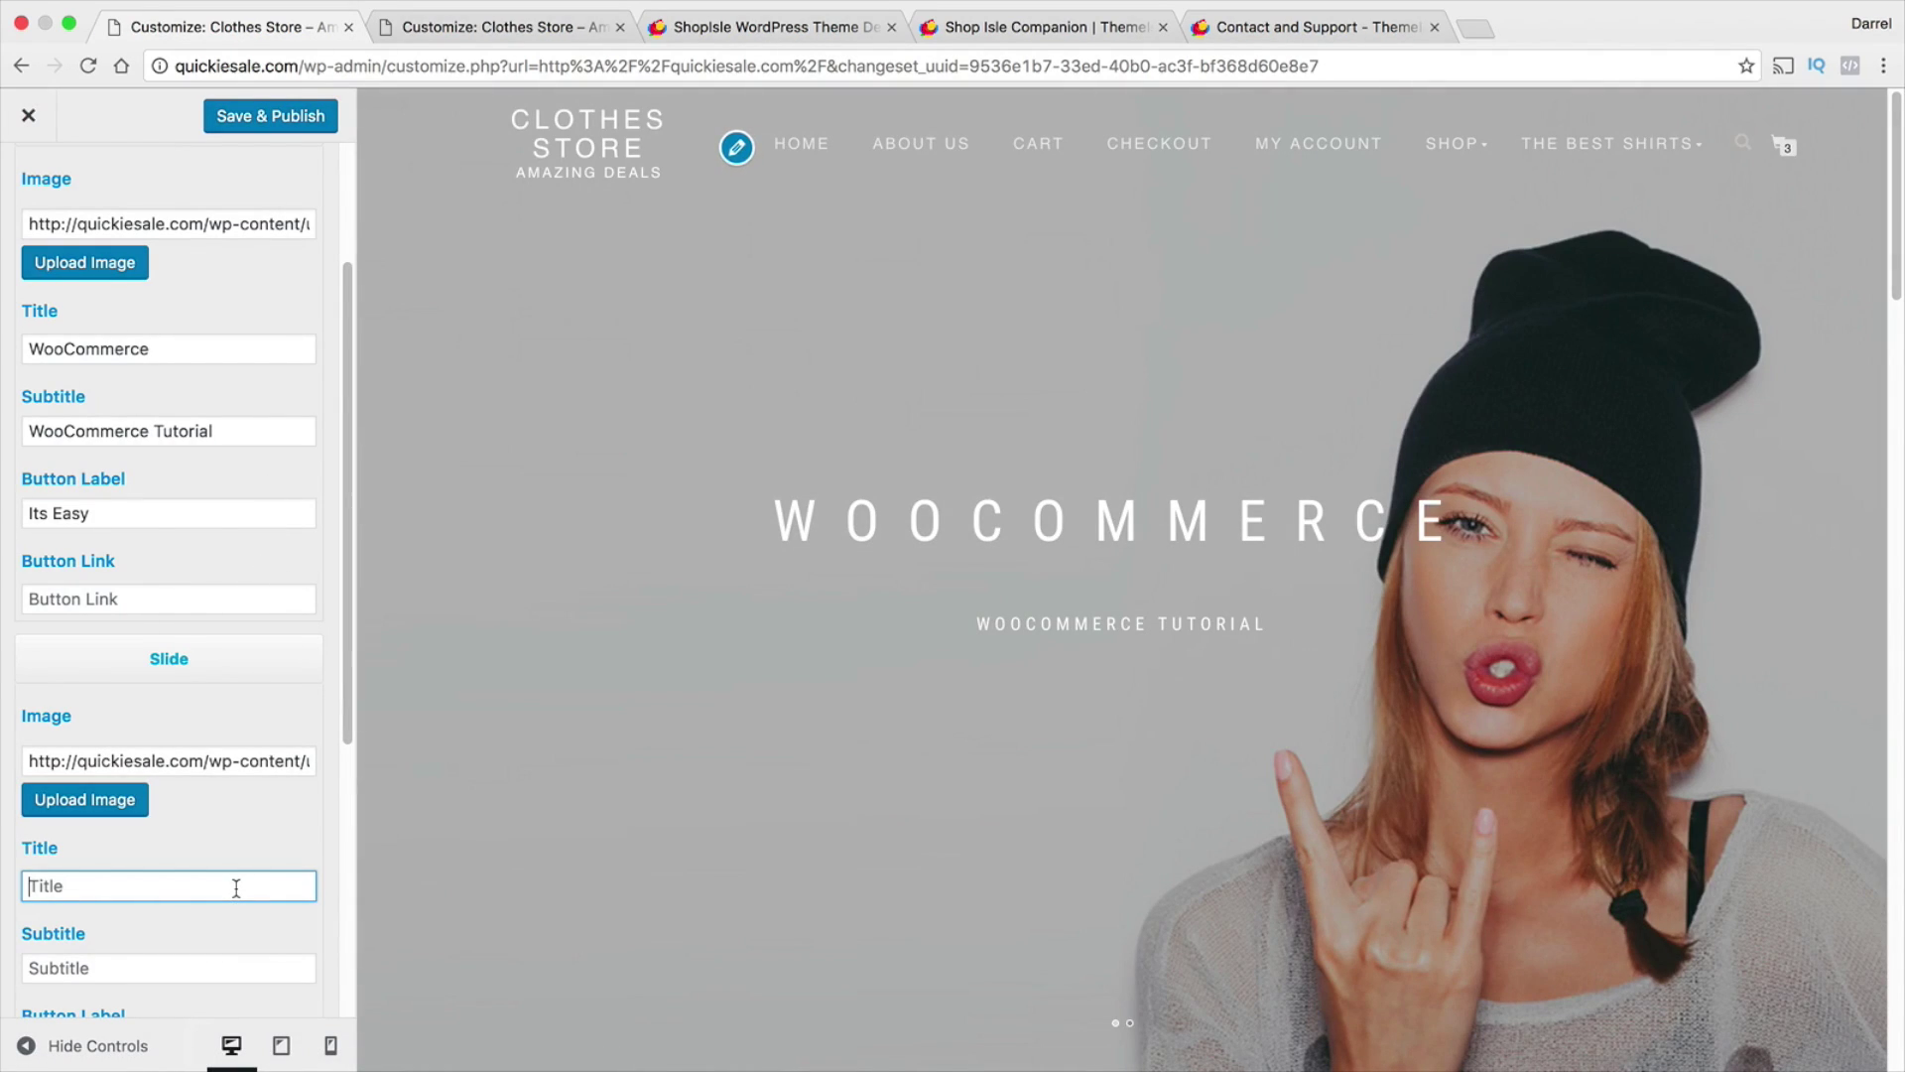
text(Great Website)
key(Tab)
text(W)
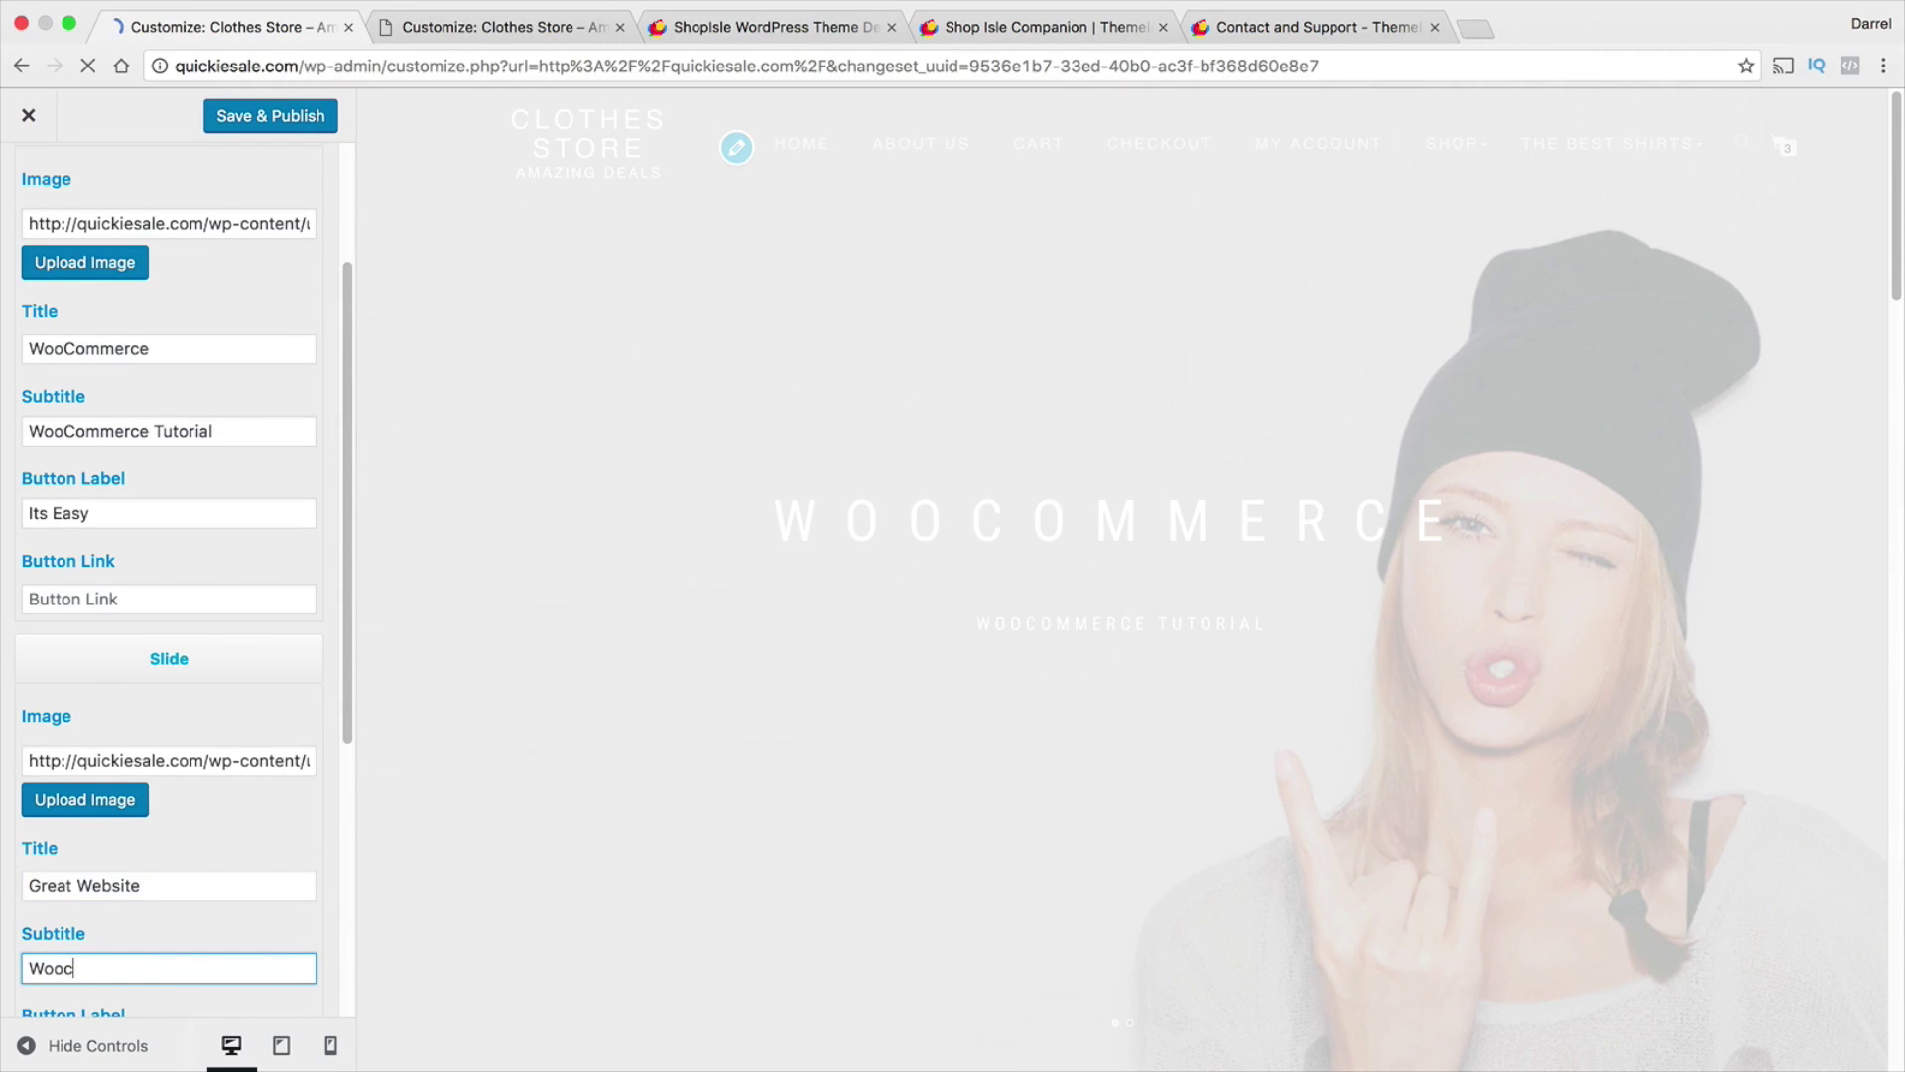
text(oocoo)
key(BackSpace)
key(BackSpace)
key(BackSpace)
text(Commerce)
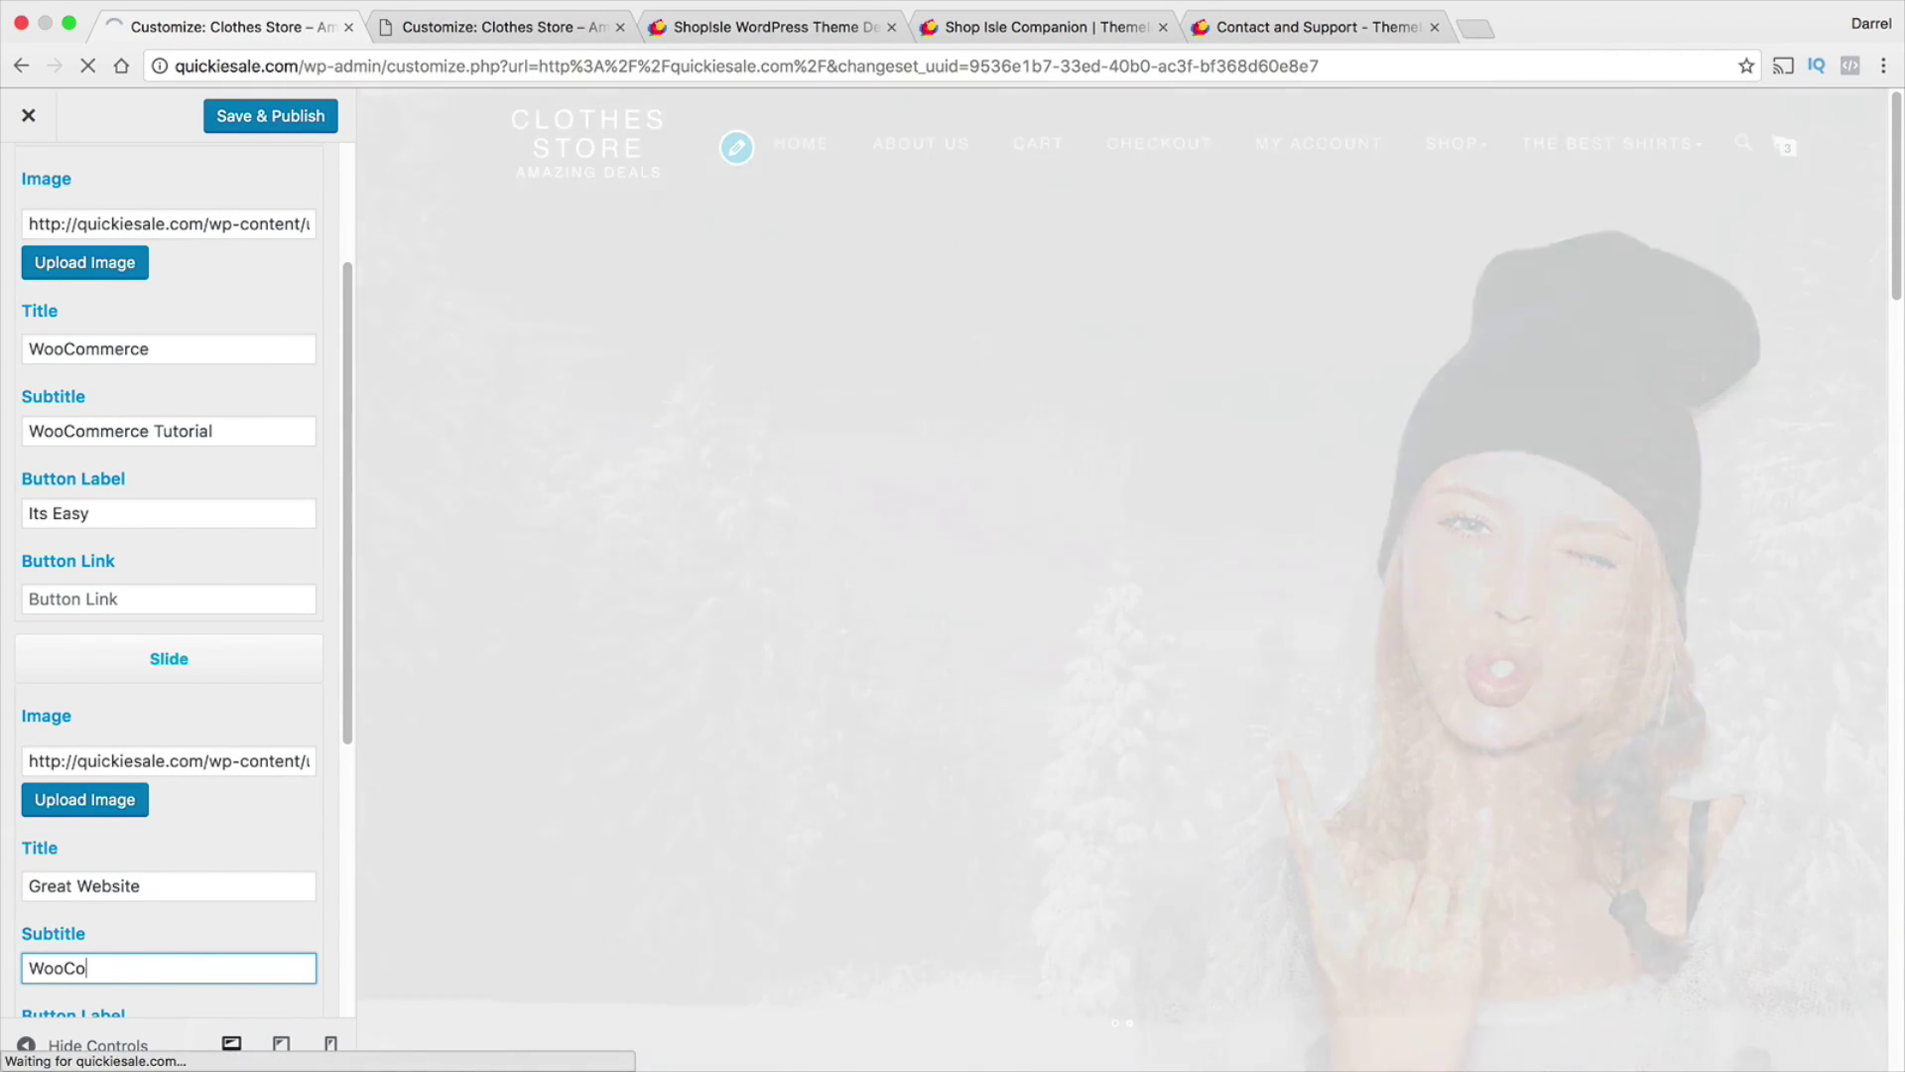
click(268, 117)
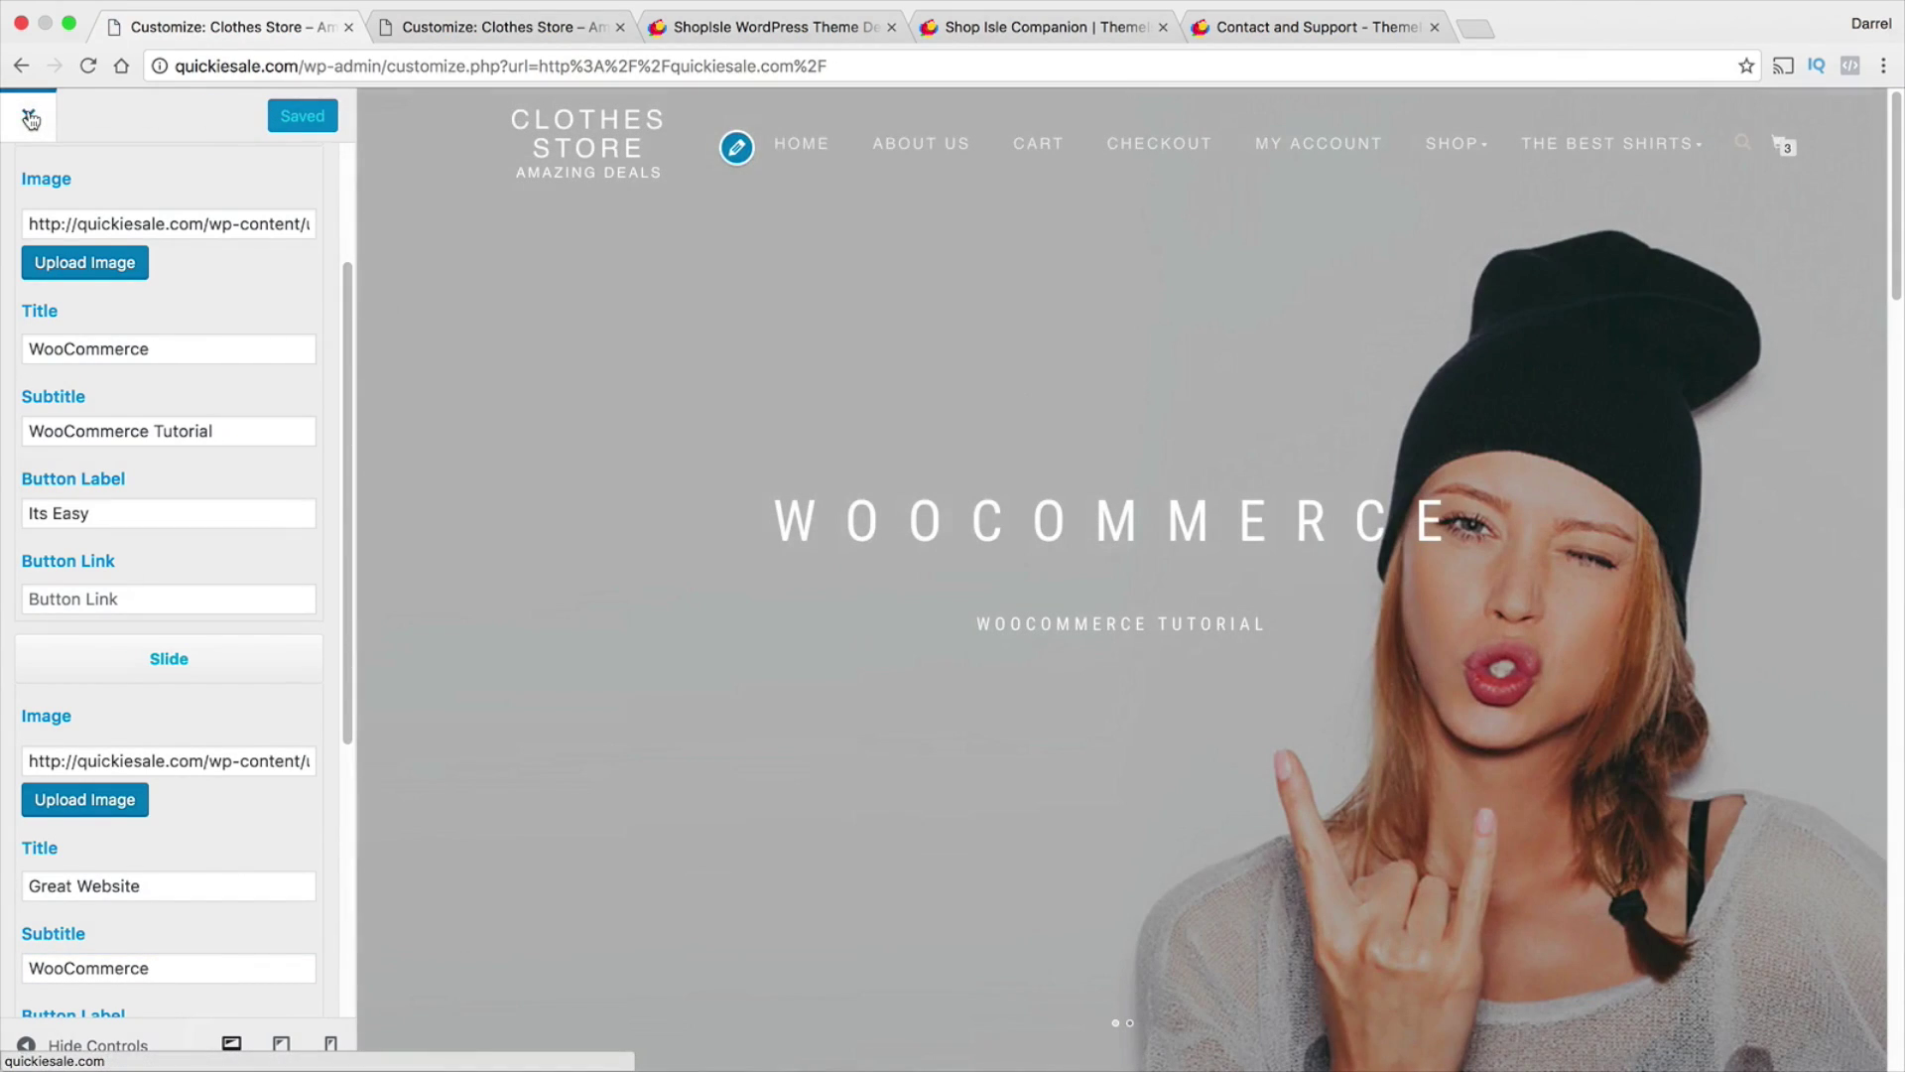
Advance the live homepage slider to the snowy-forest GREAT WEBSITE slide, then start a new page.
mouse_move(30, 117)
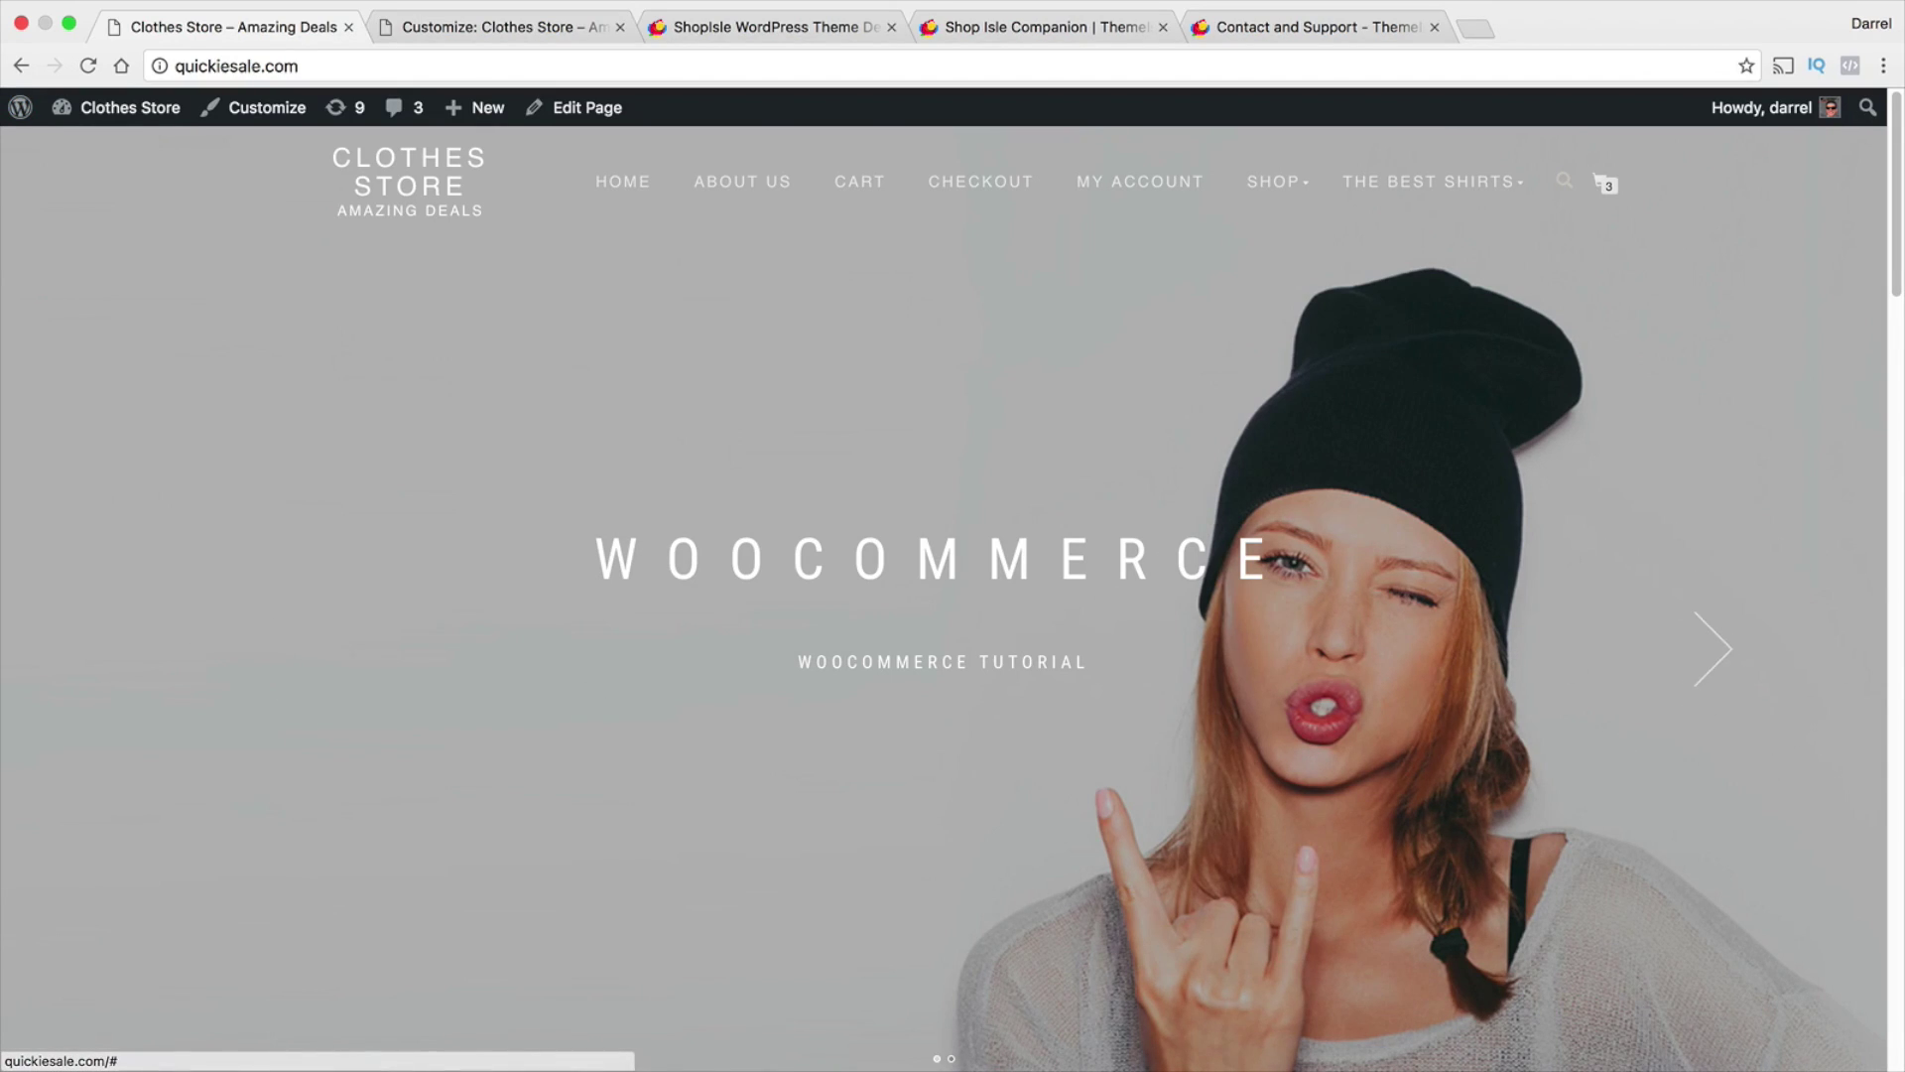
click(1713, 649)
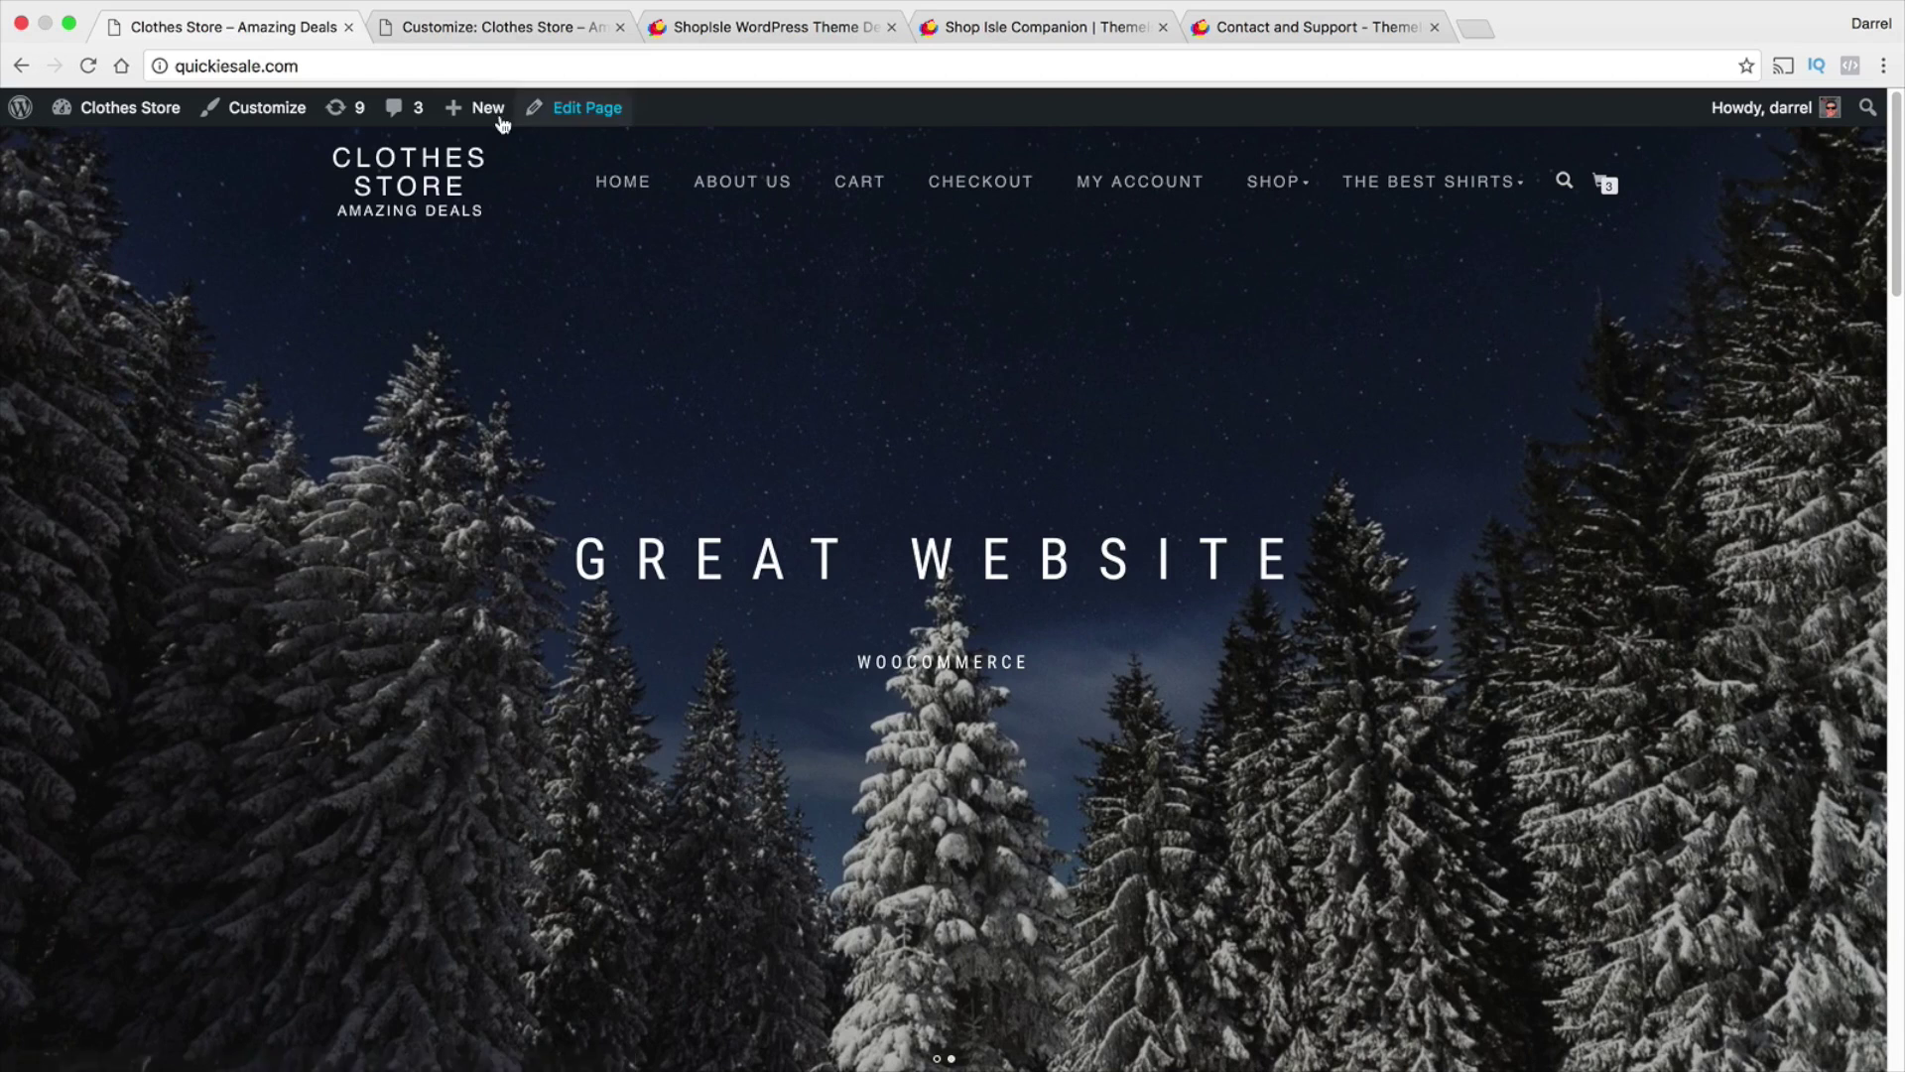
mouse_move(491, 111)
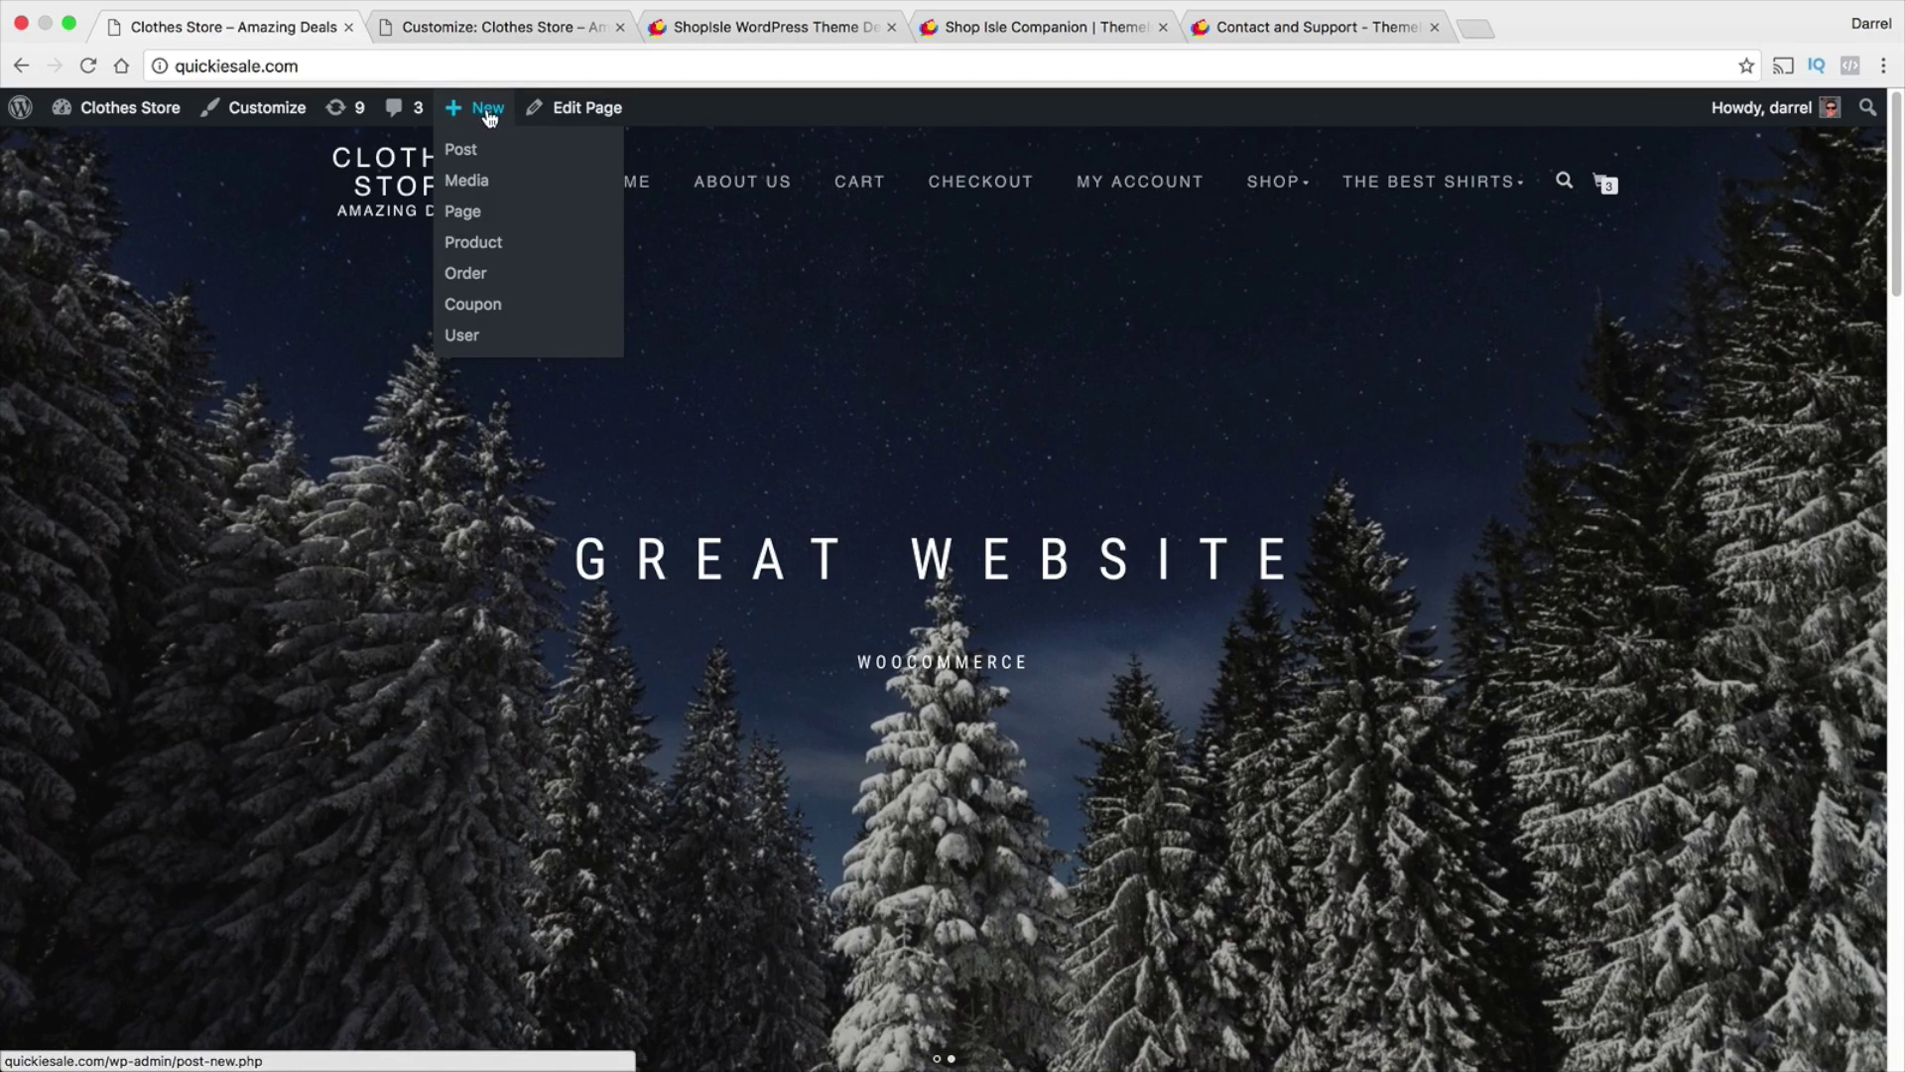
click(463, 212)
Pick Technical Support on the ThemeIsle support form, browse its product list, then return to the new page.
click(1300, 27)
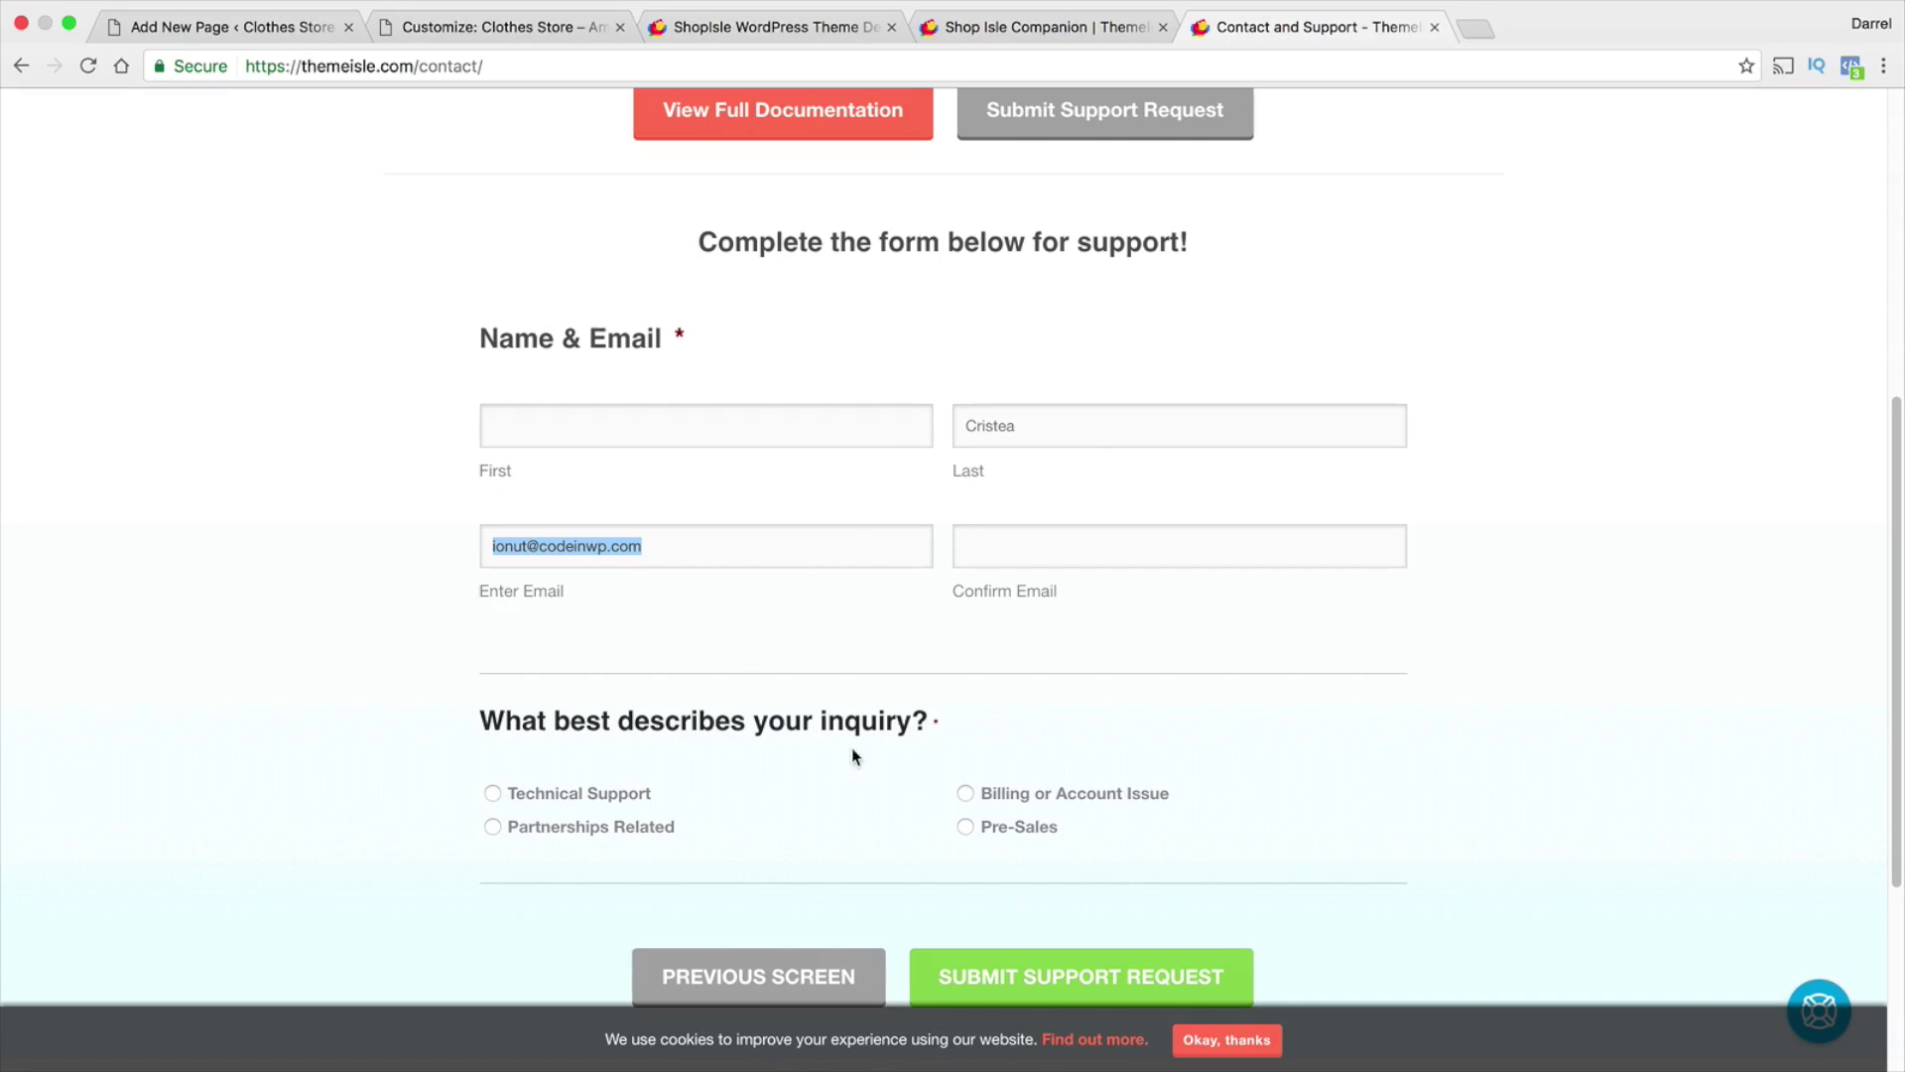
click(482, 796)
scroll(828, 776, down, 1)
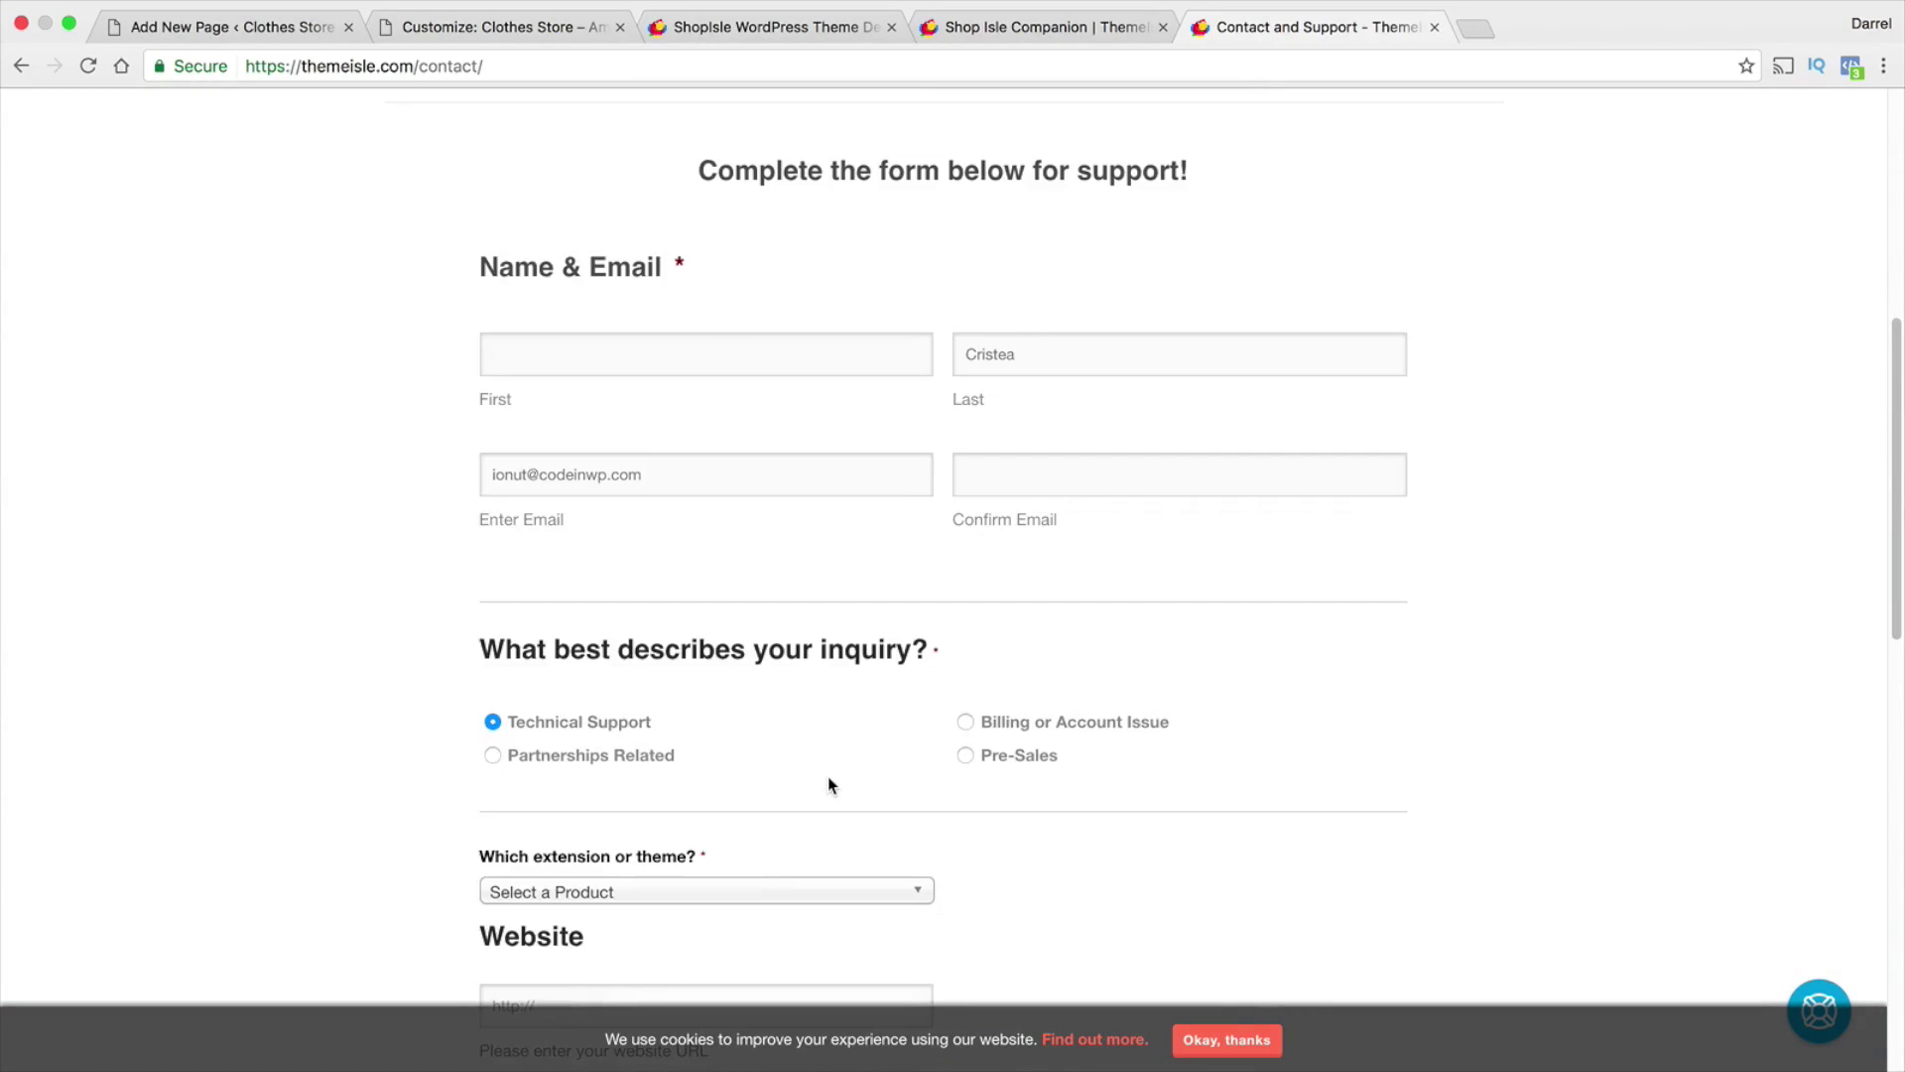
click(765, 891)
scroll(765, 898, down, 3)
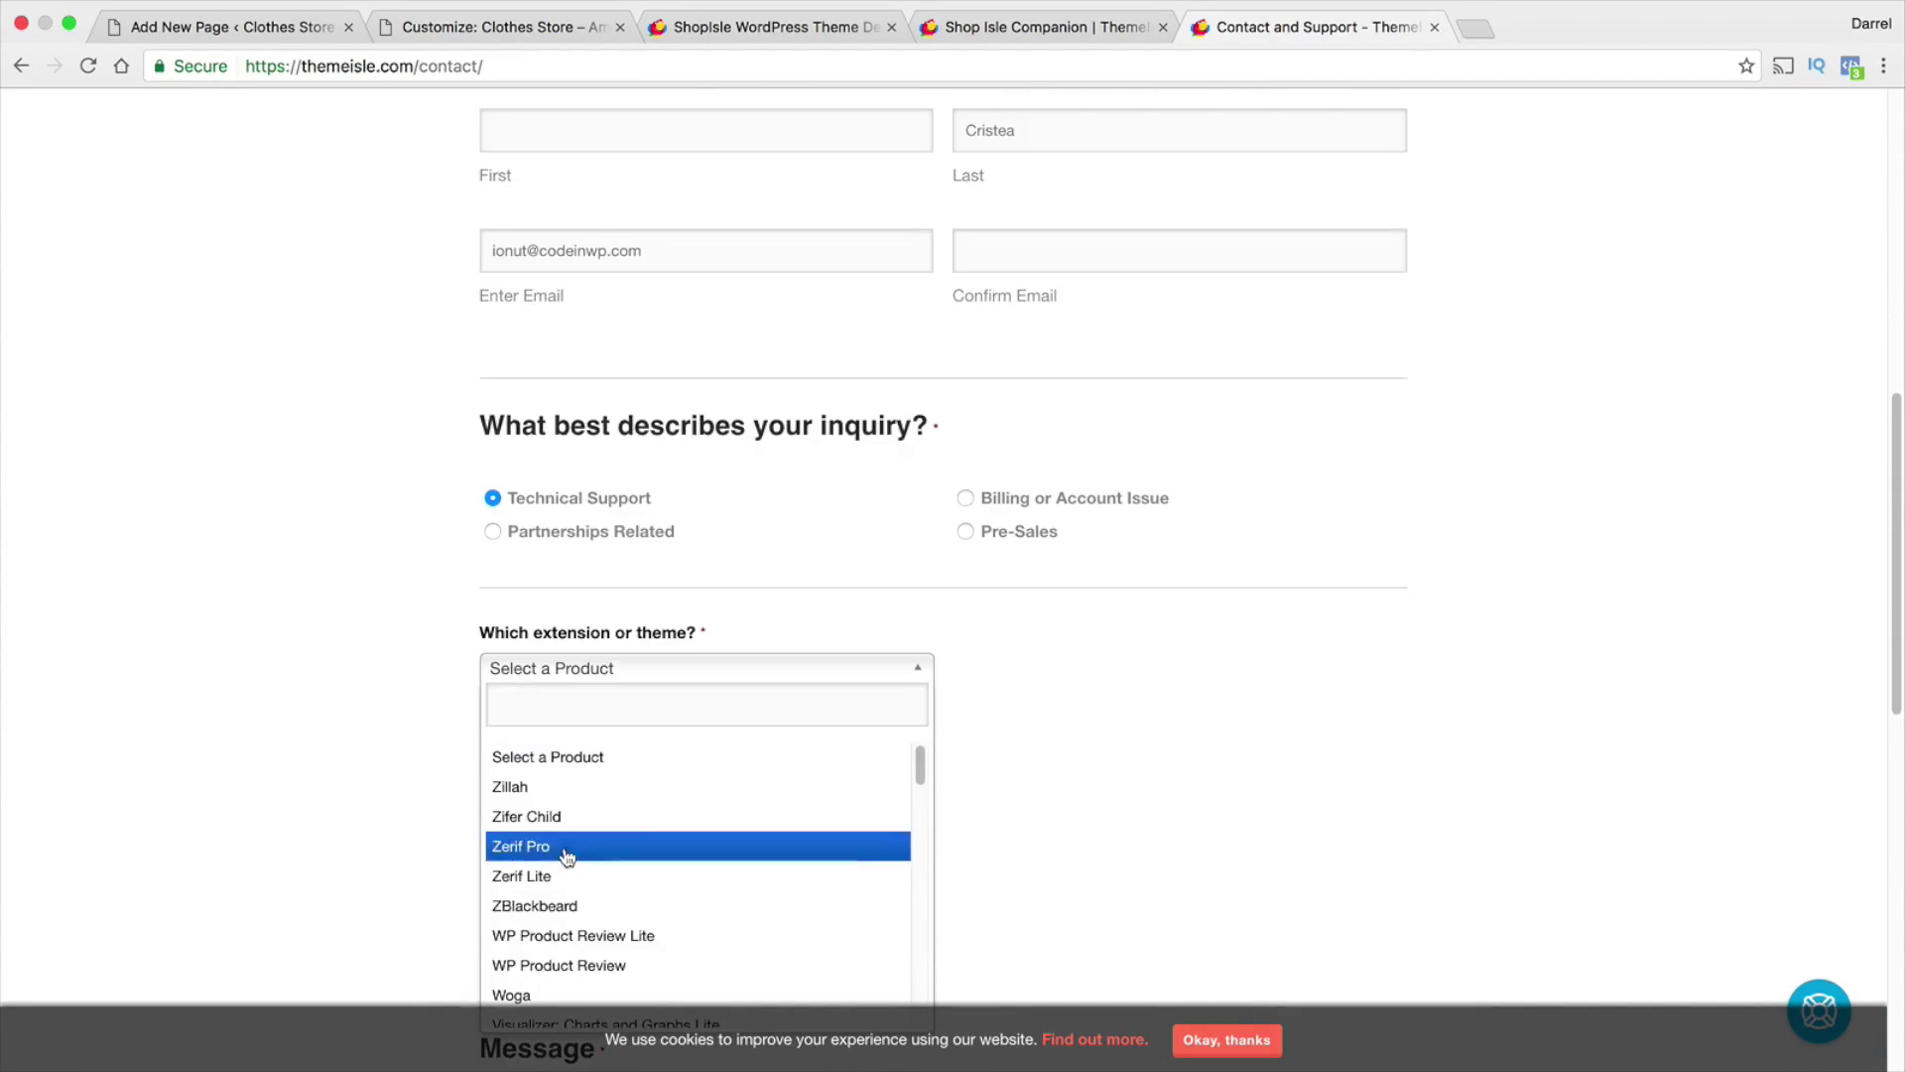
click(303, 30)
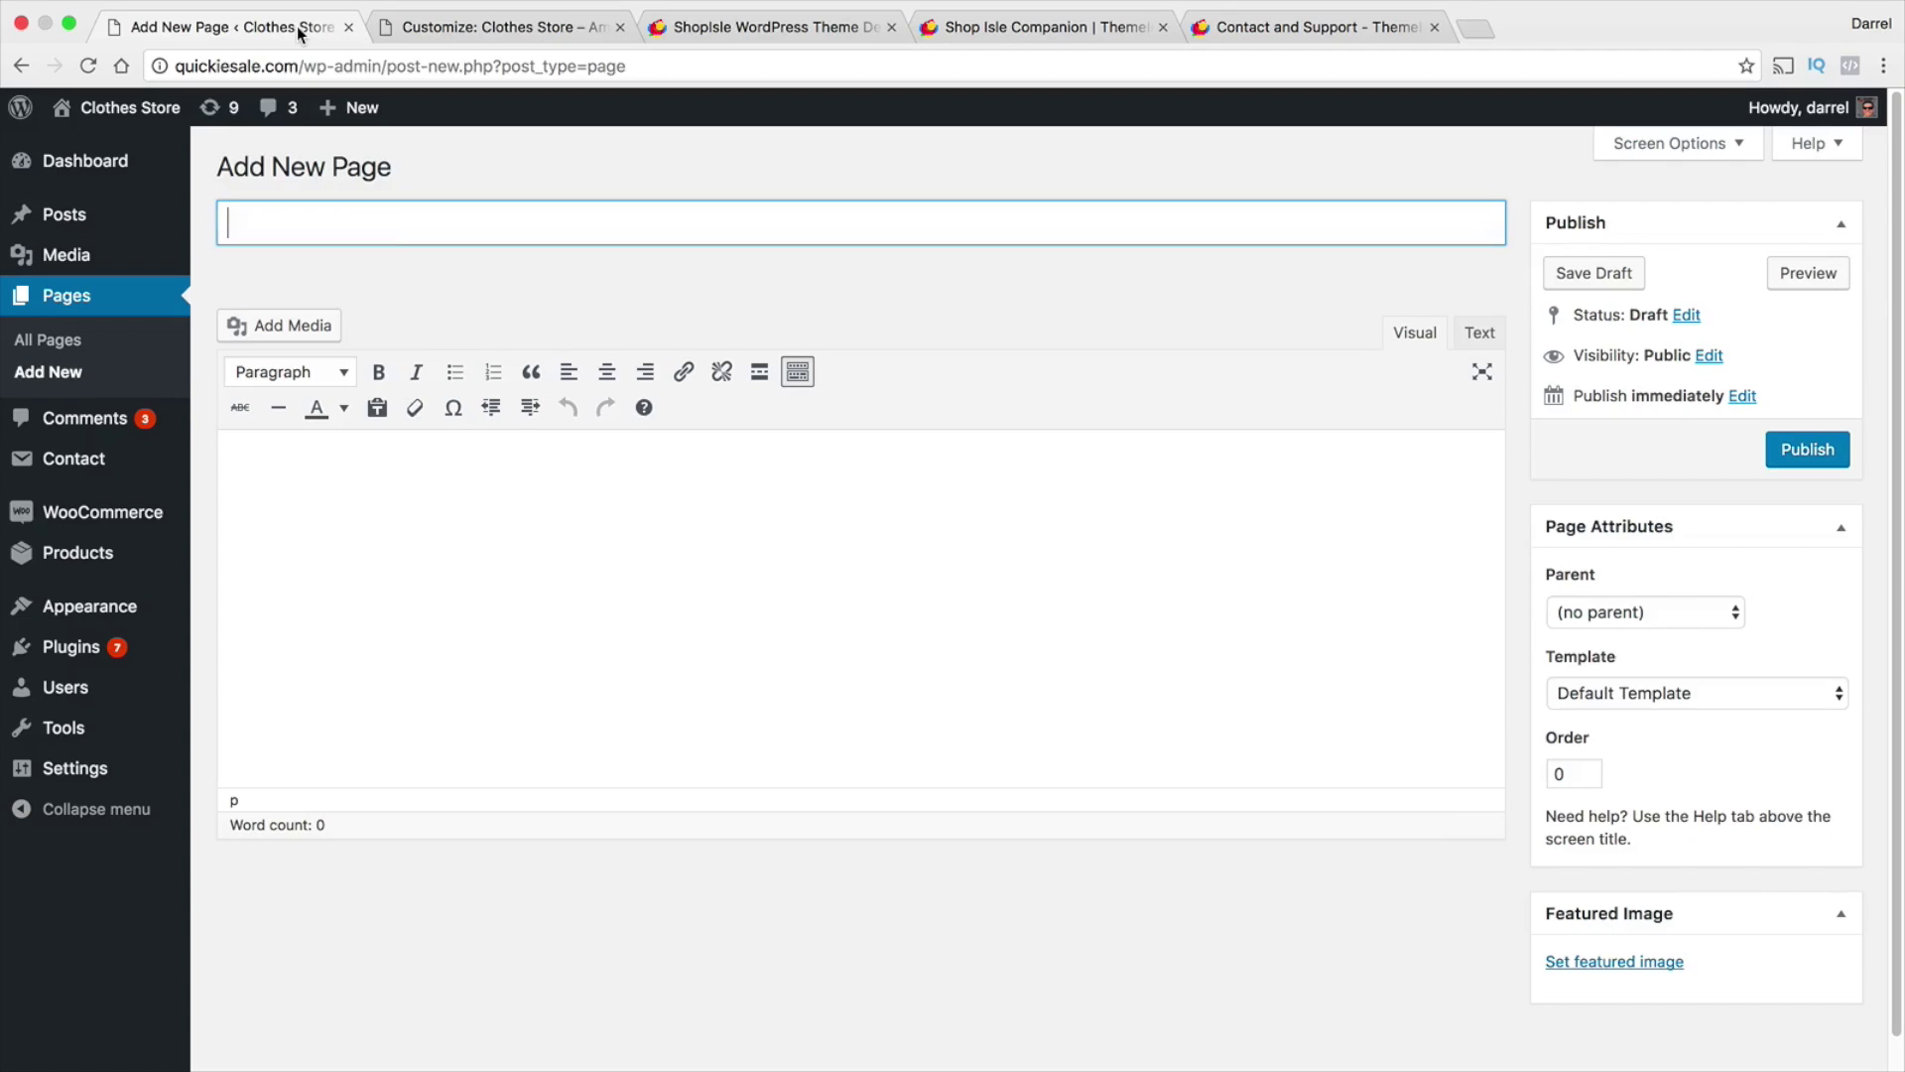
Find no About Us option in the page Template list, then view the ShopIsle demo's About Us page.
click(1593, 692)
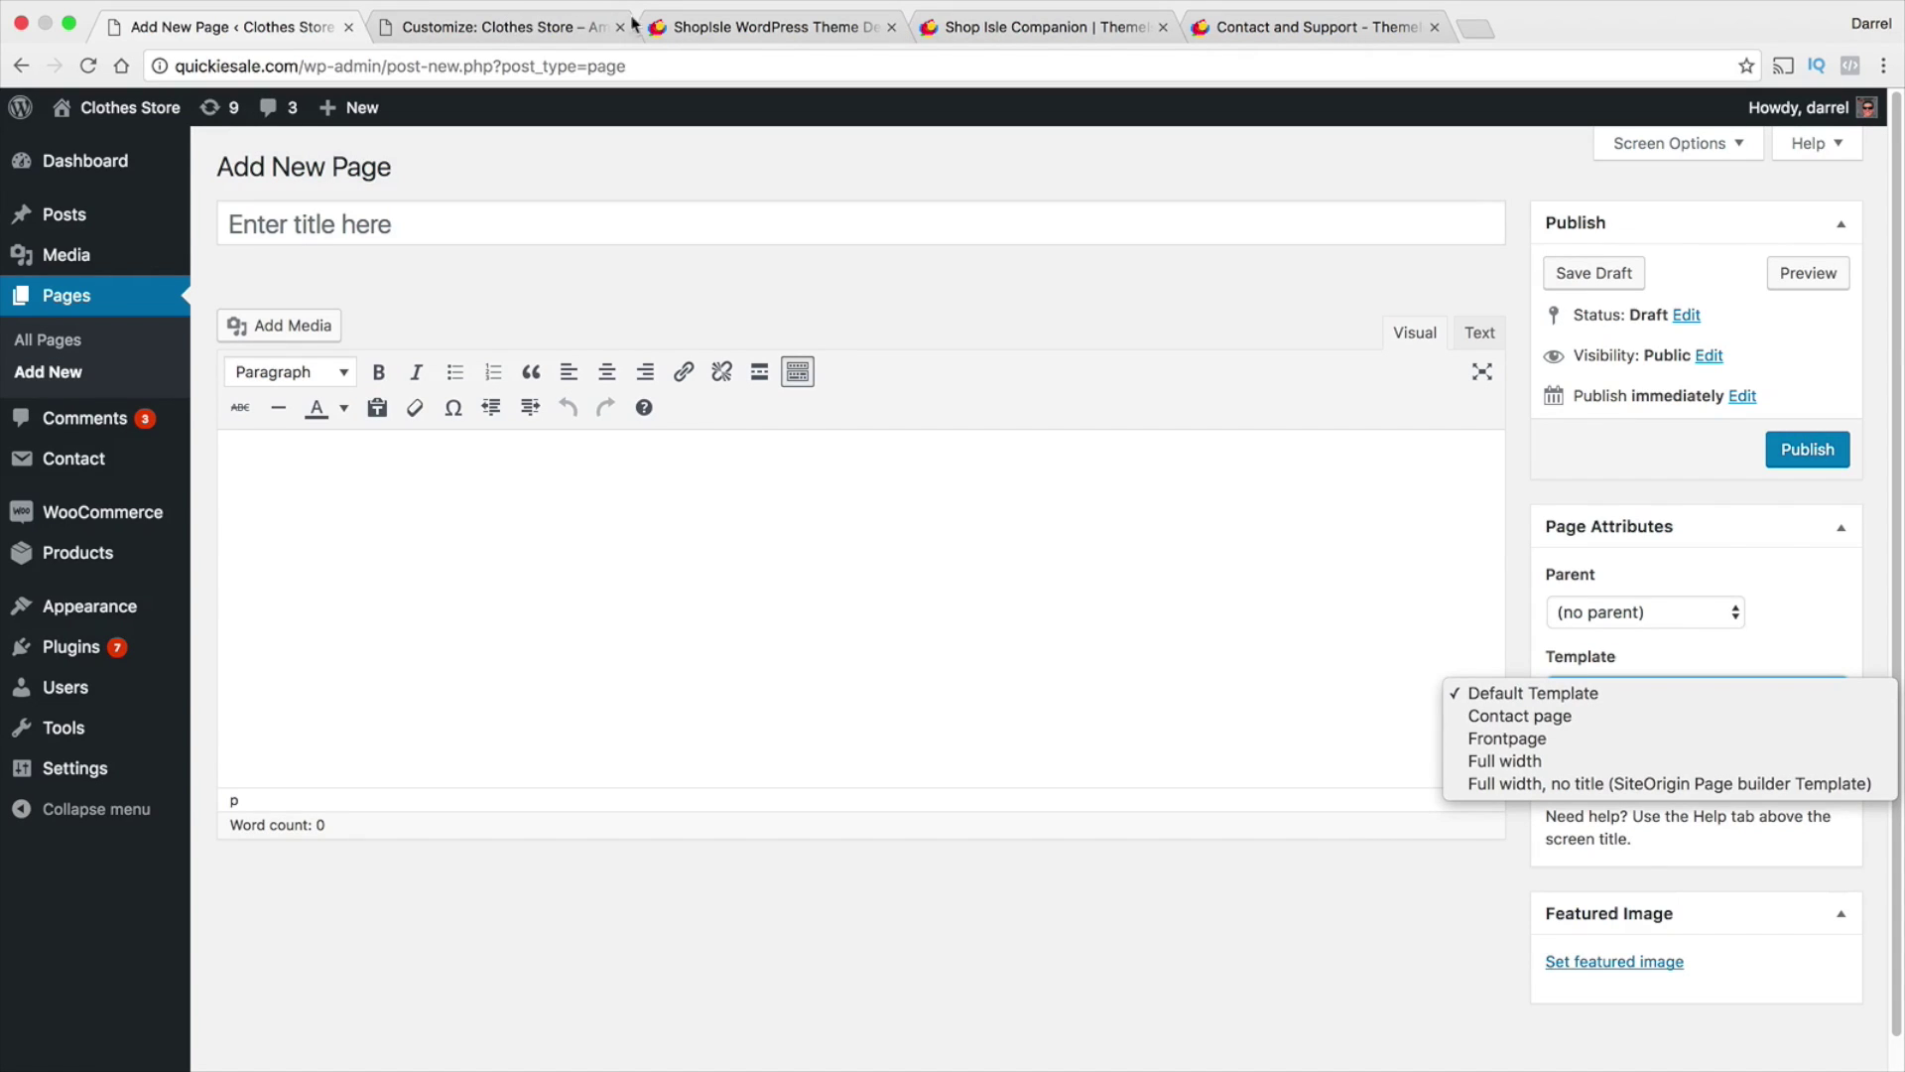
click(784, 27)
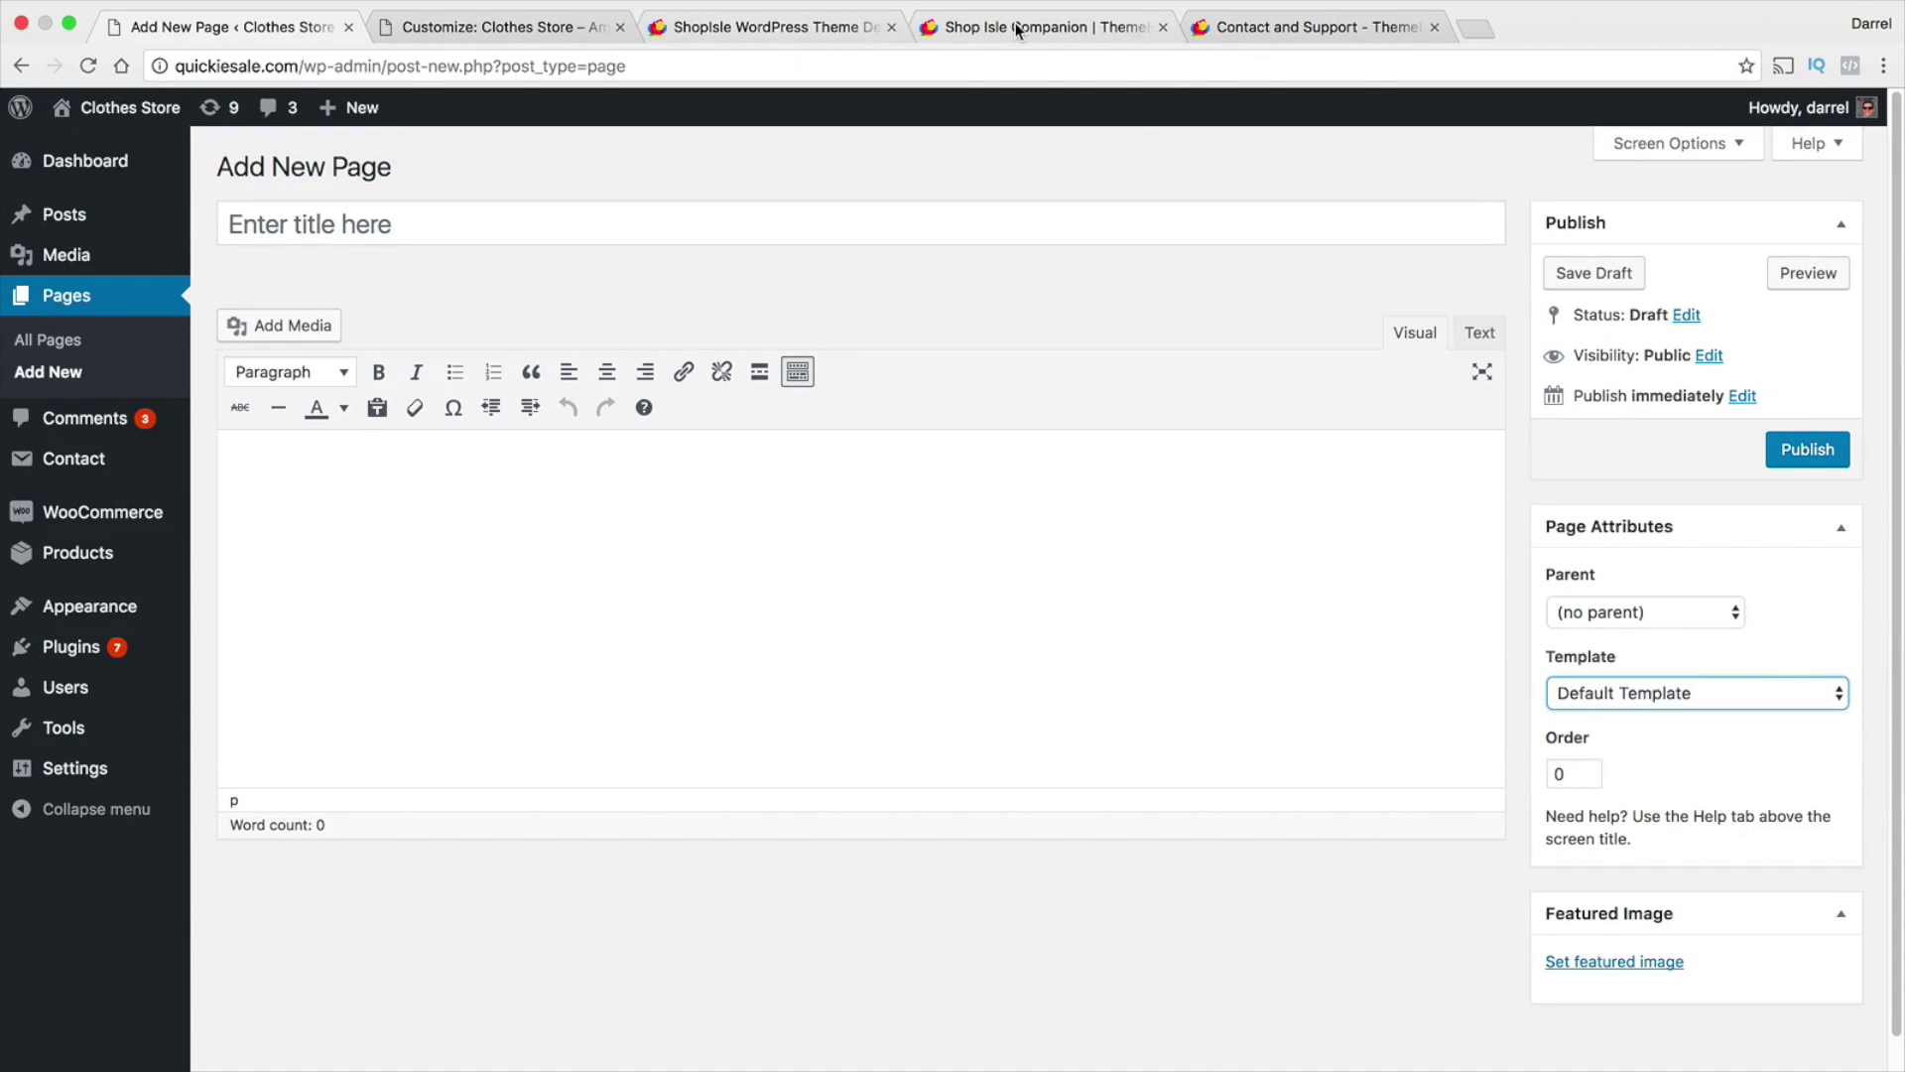
click(1027, 27)
click(759, 28)
Open the ShopIsle demo's About Us page and scroll down to its Meet Our Team section.
click(1015, 194)
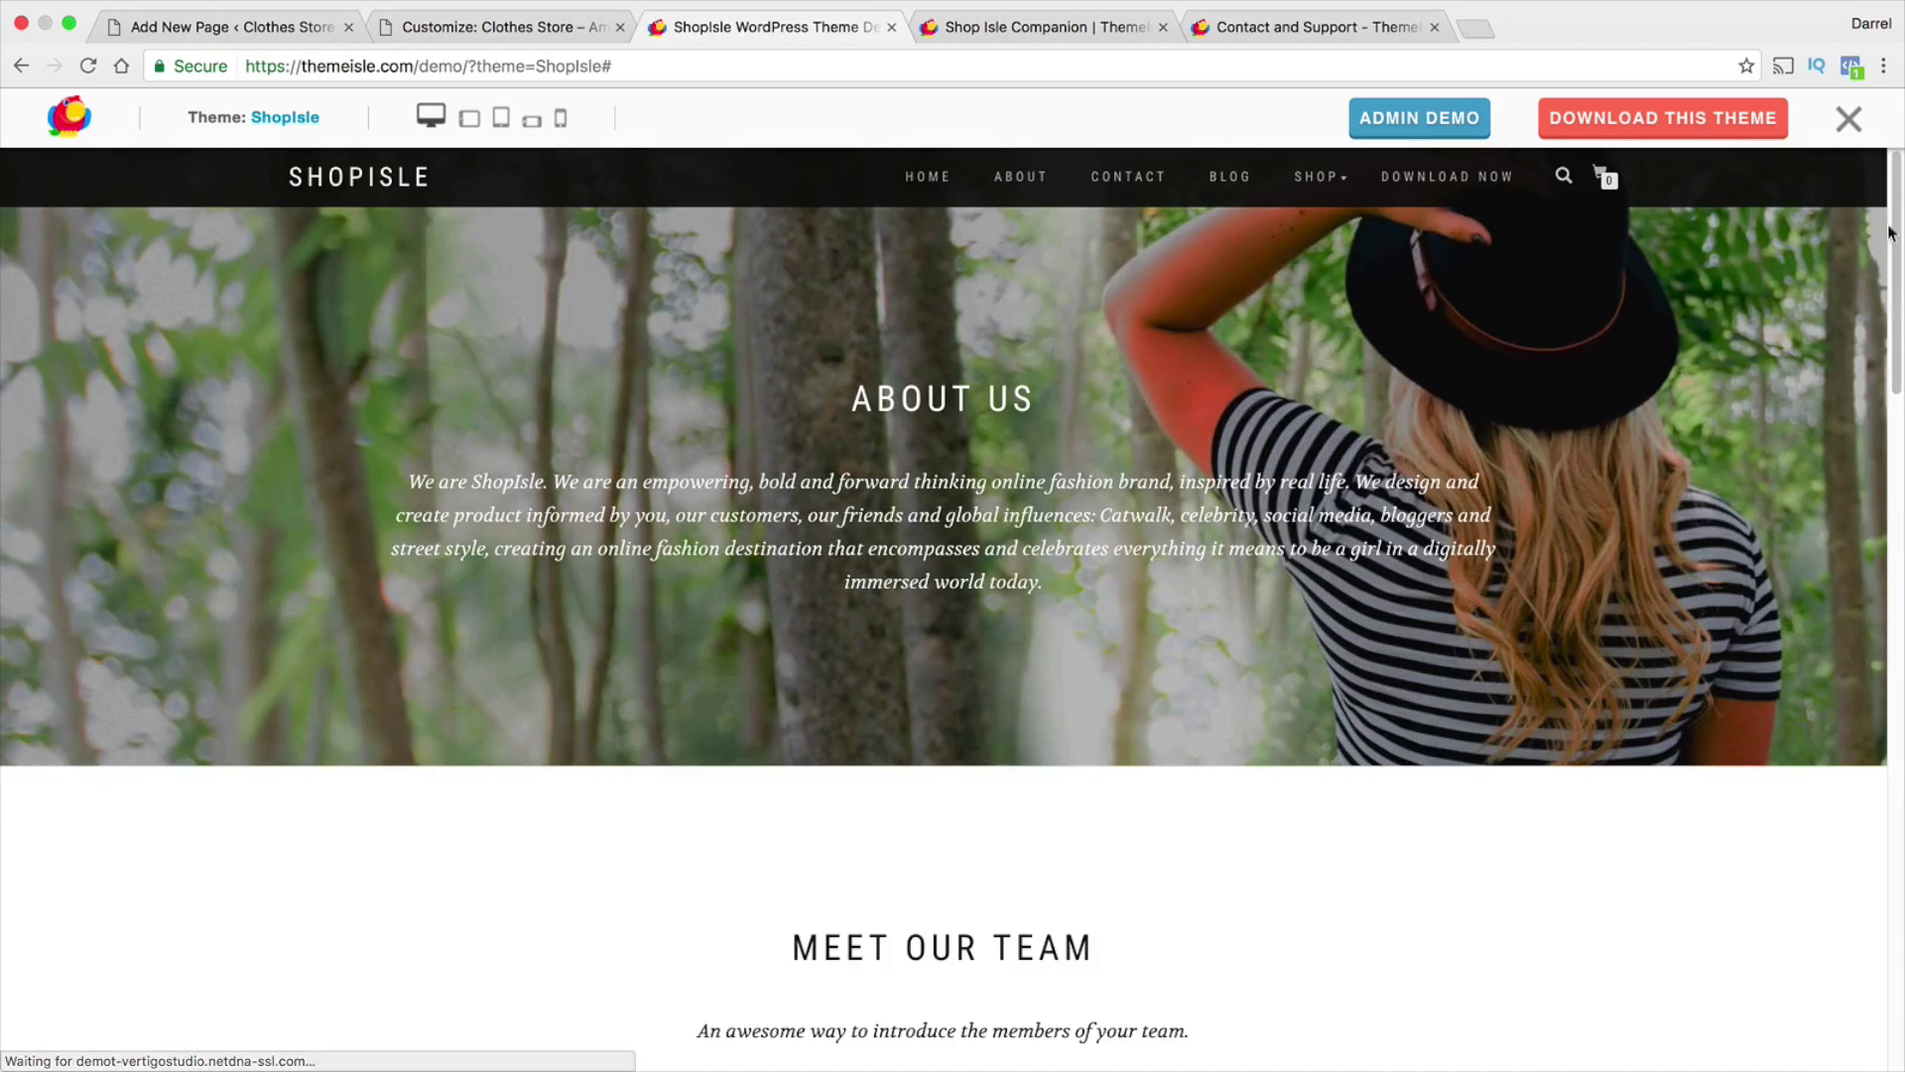
scroll(1890, 233, down, 3)
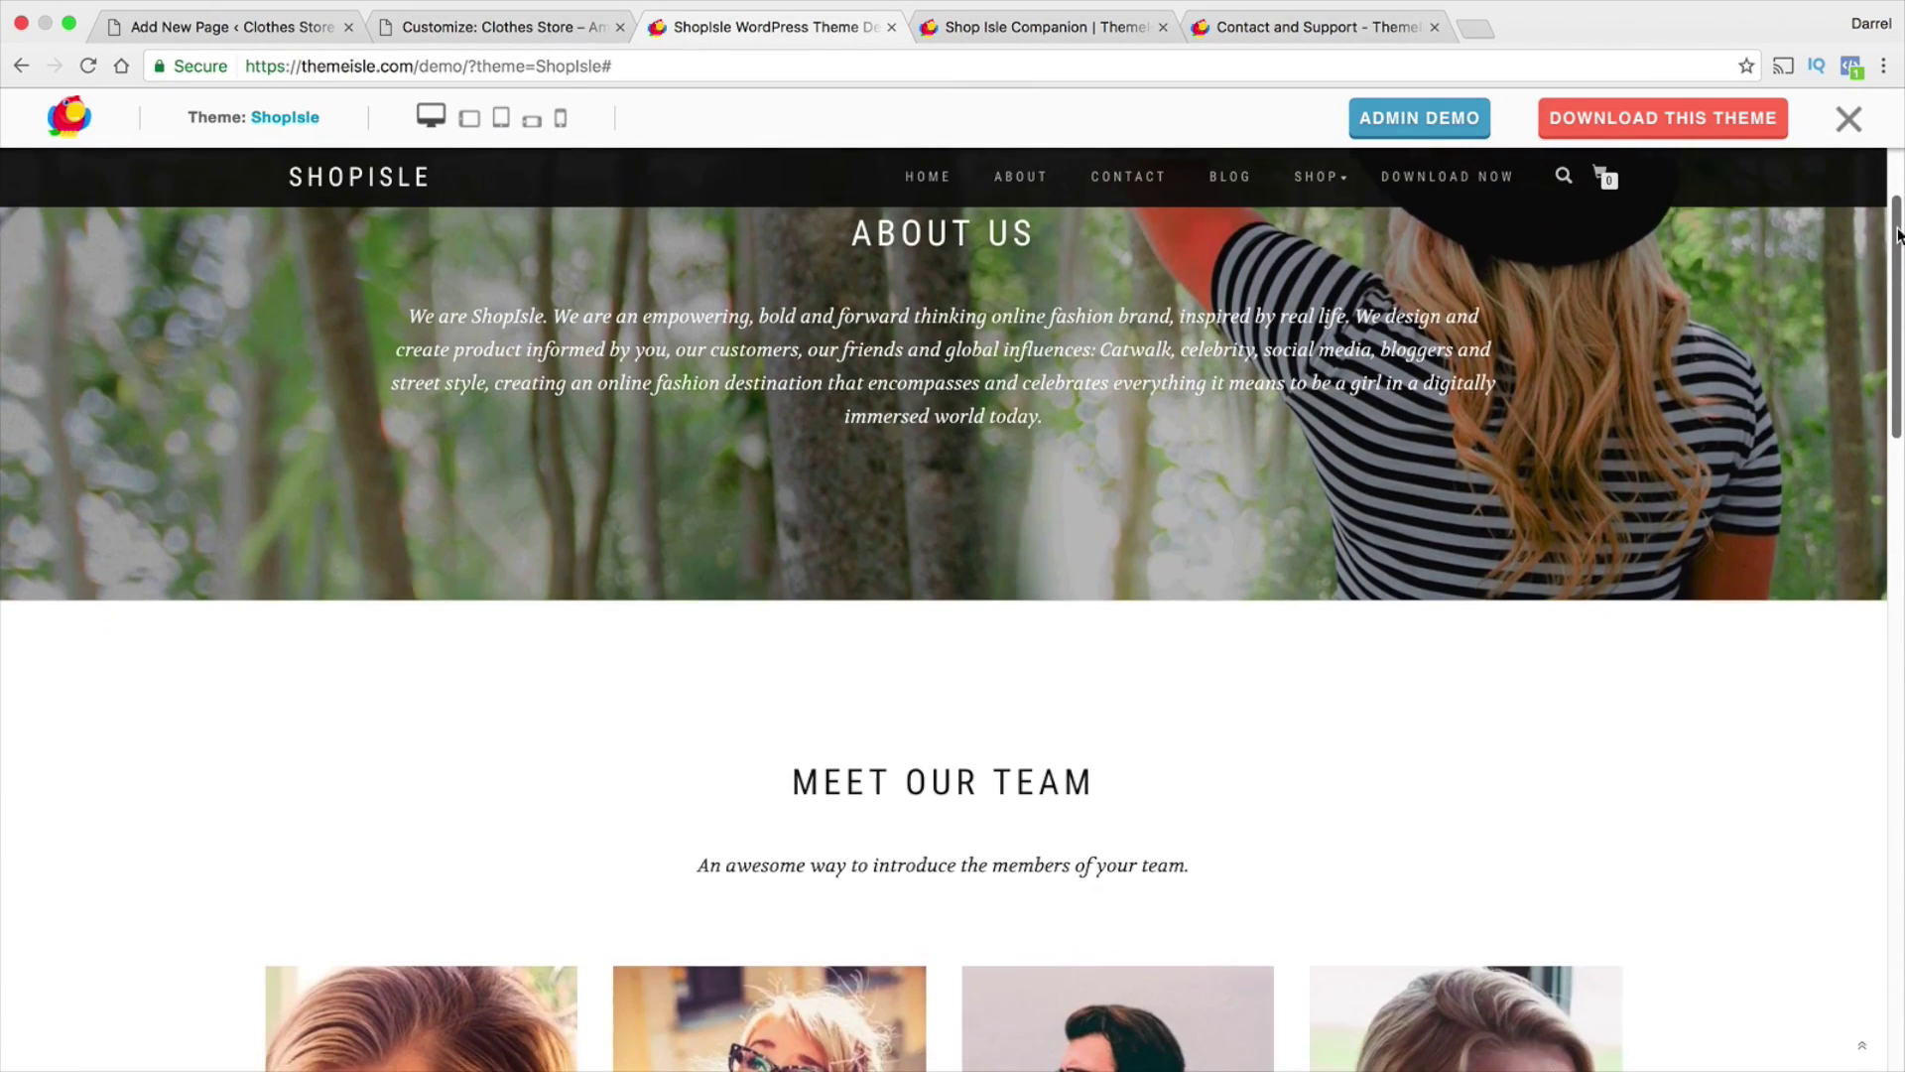
drag(1896, 235, 1896, 260)
drag(1897, 293, 1832, 181)
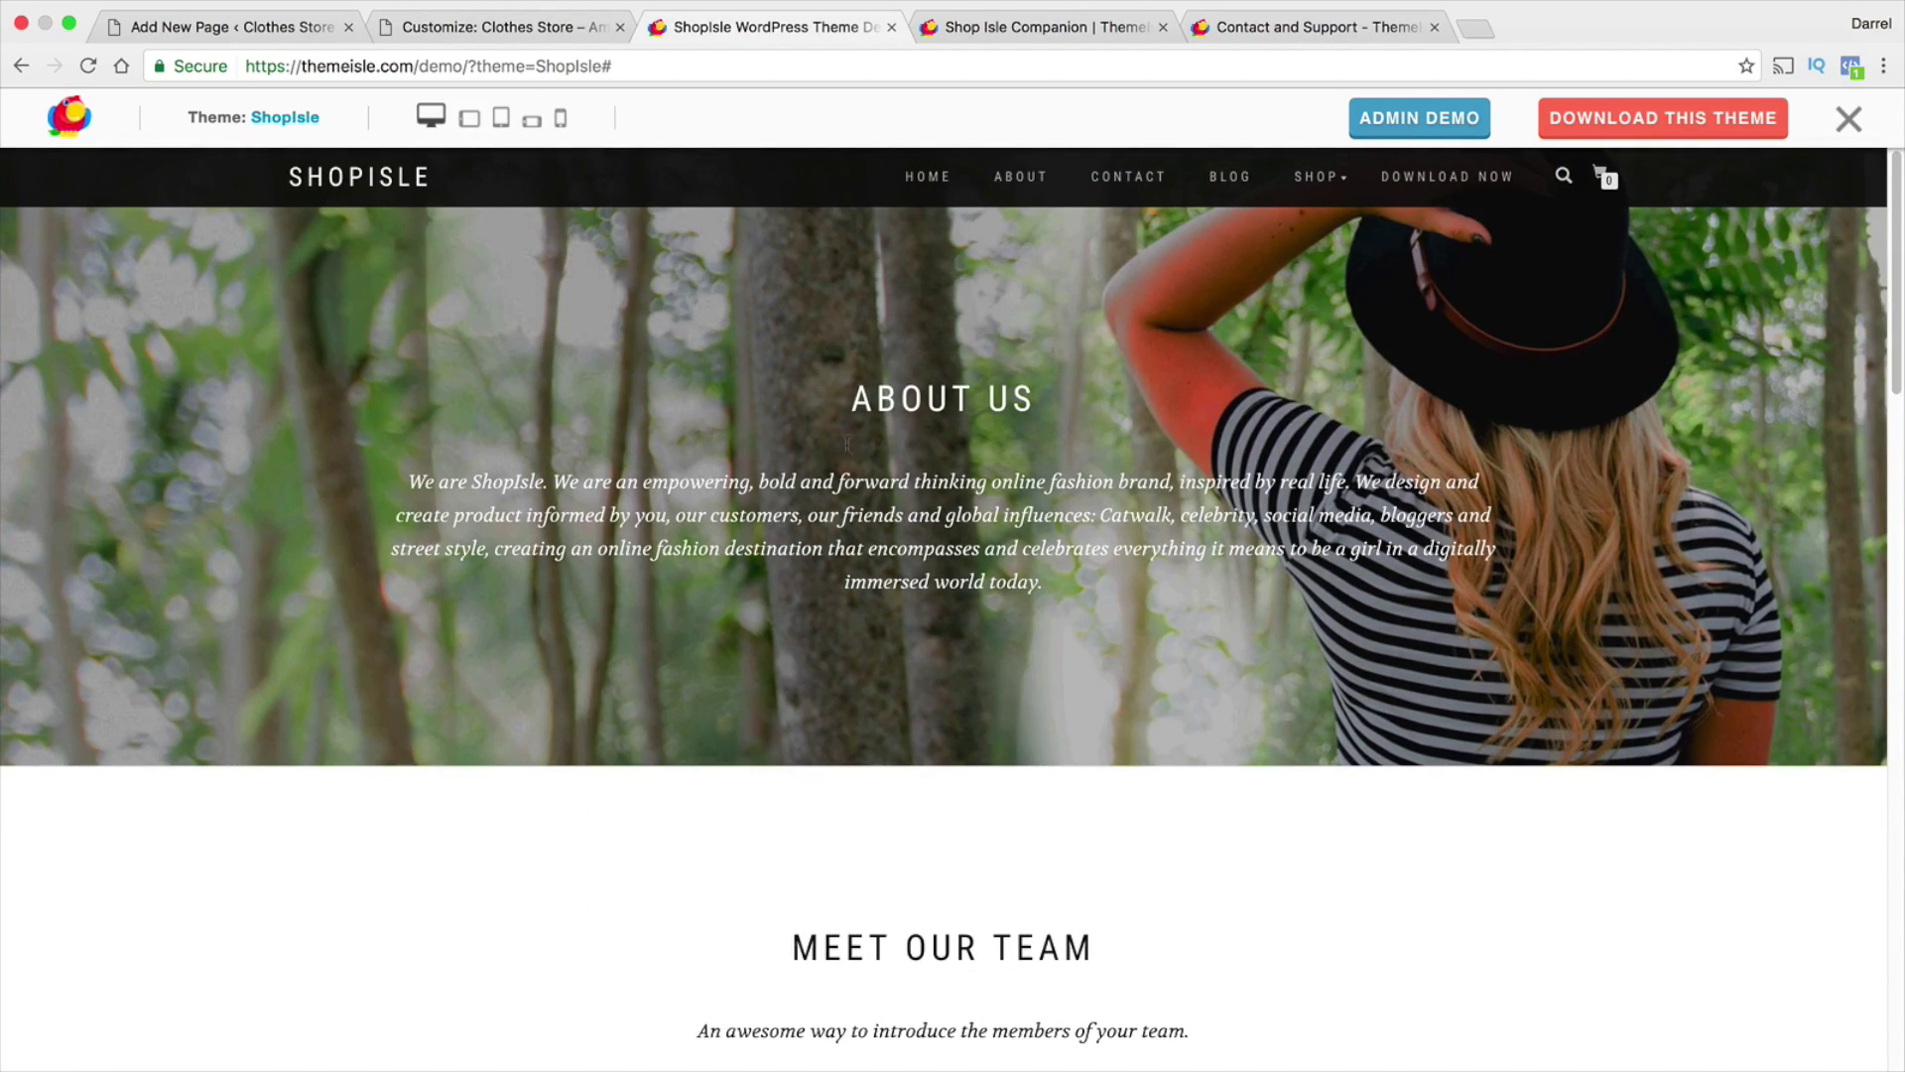
Open the live Clothes Store homepage via Visit Site to watch its two-slide slider.
click(480, 21)
click(271, 29)
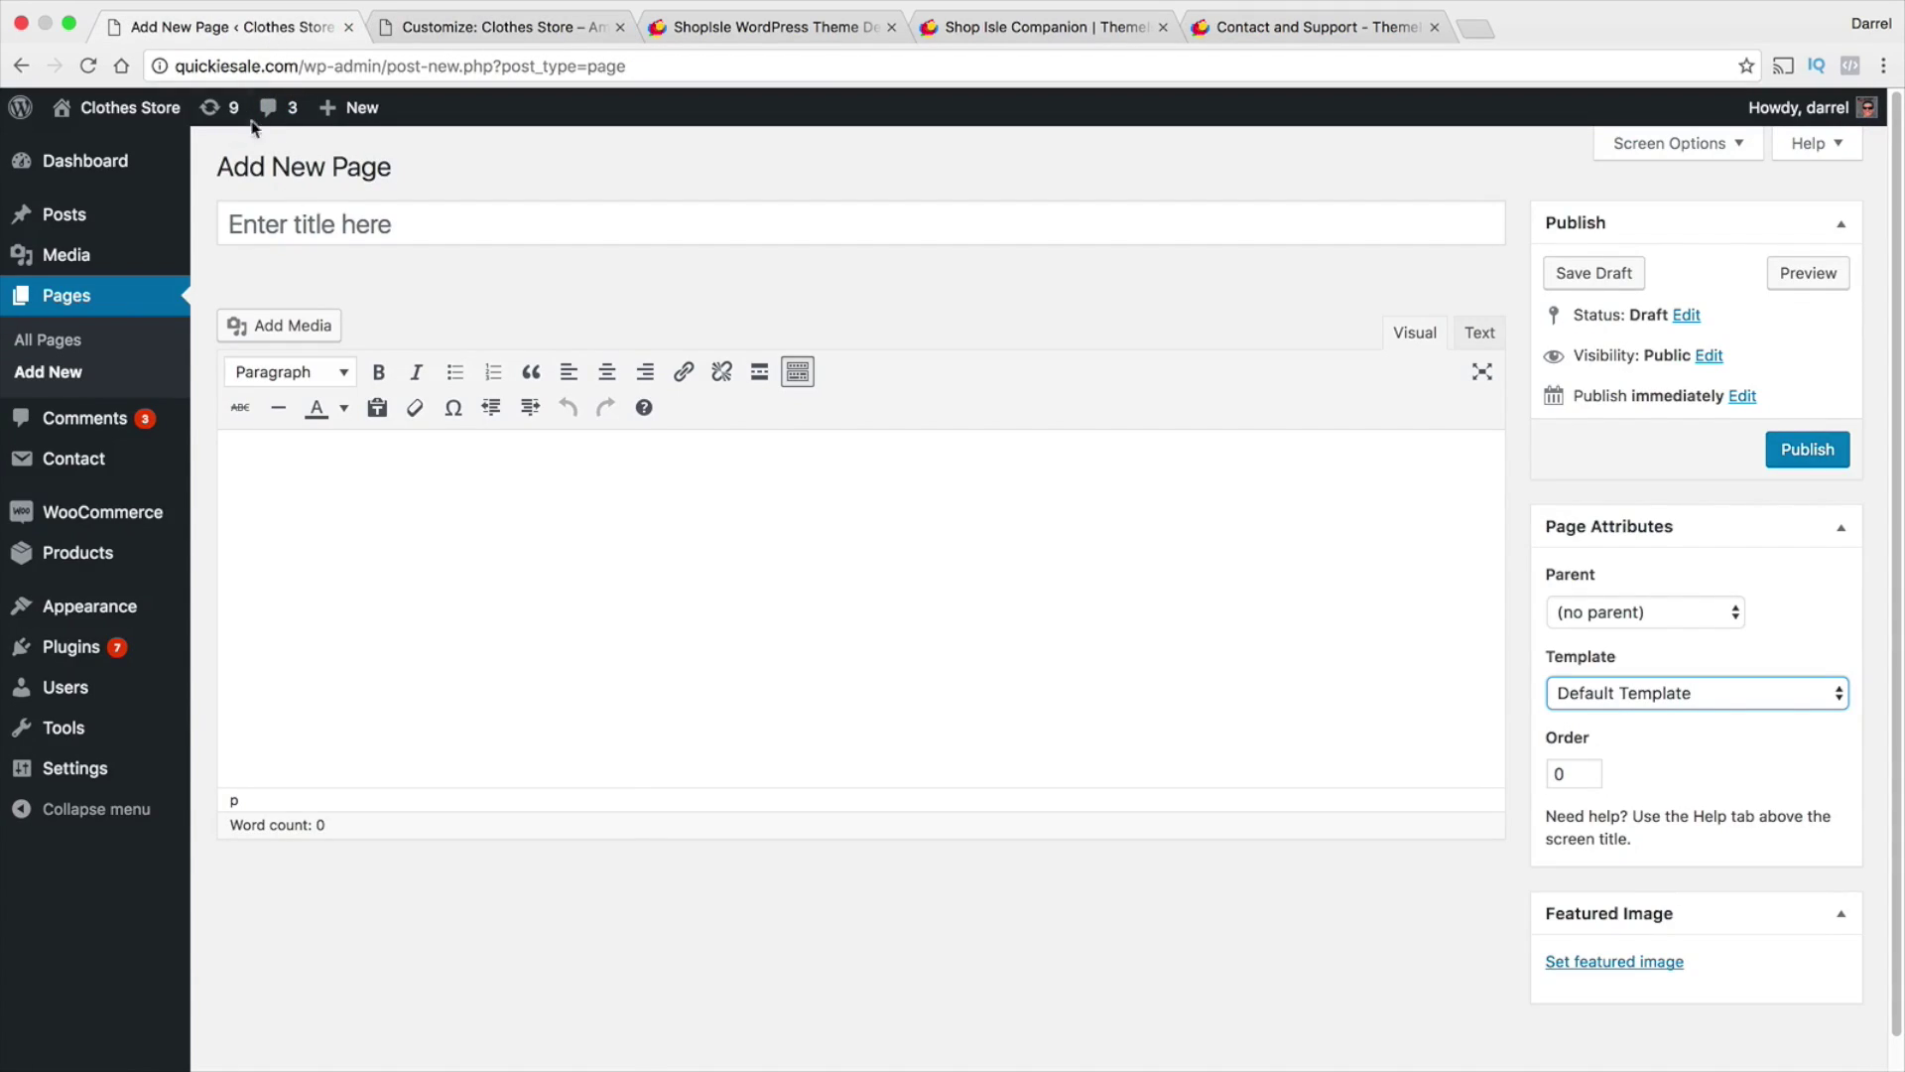
mouse_move(130, 107)
click(111, 150)
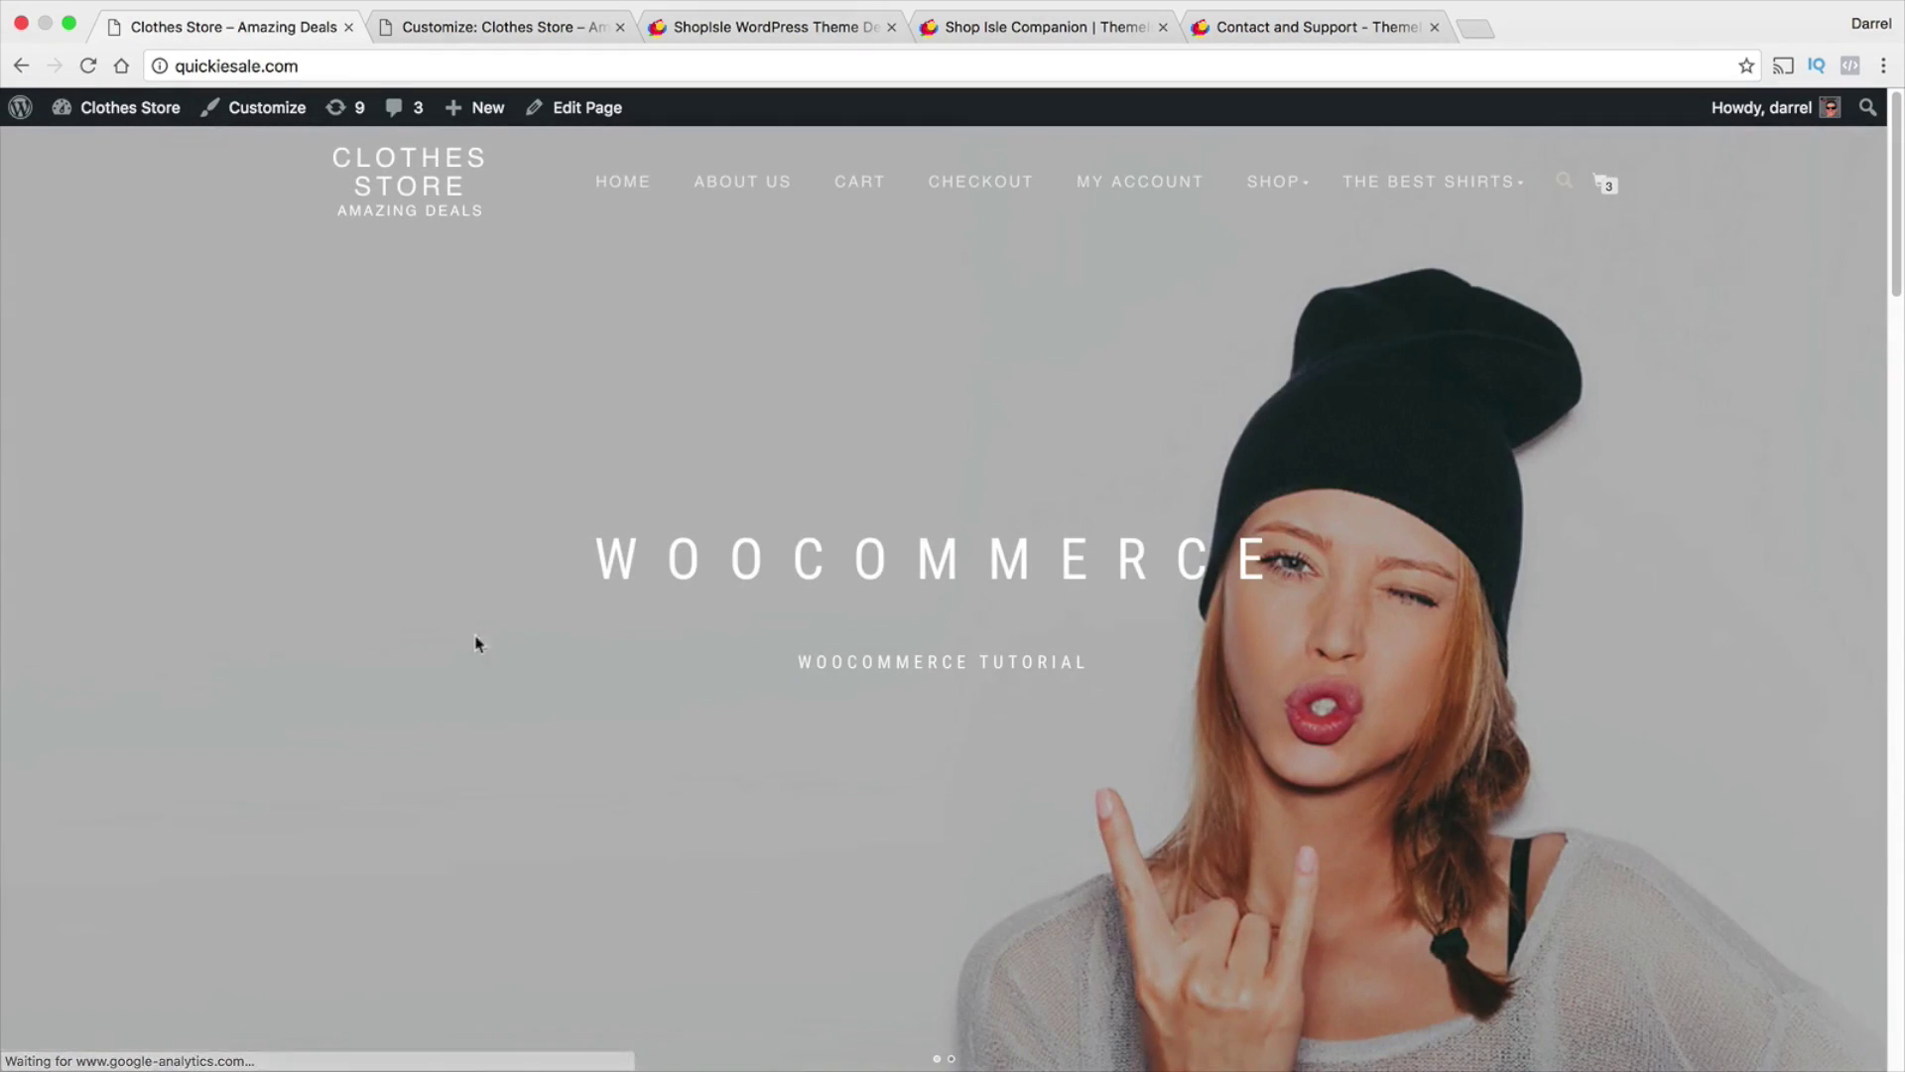
mouse_move(246, 720)
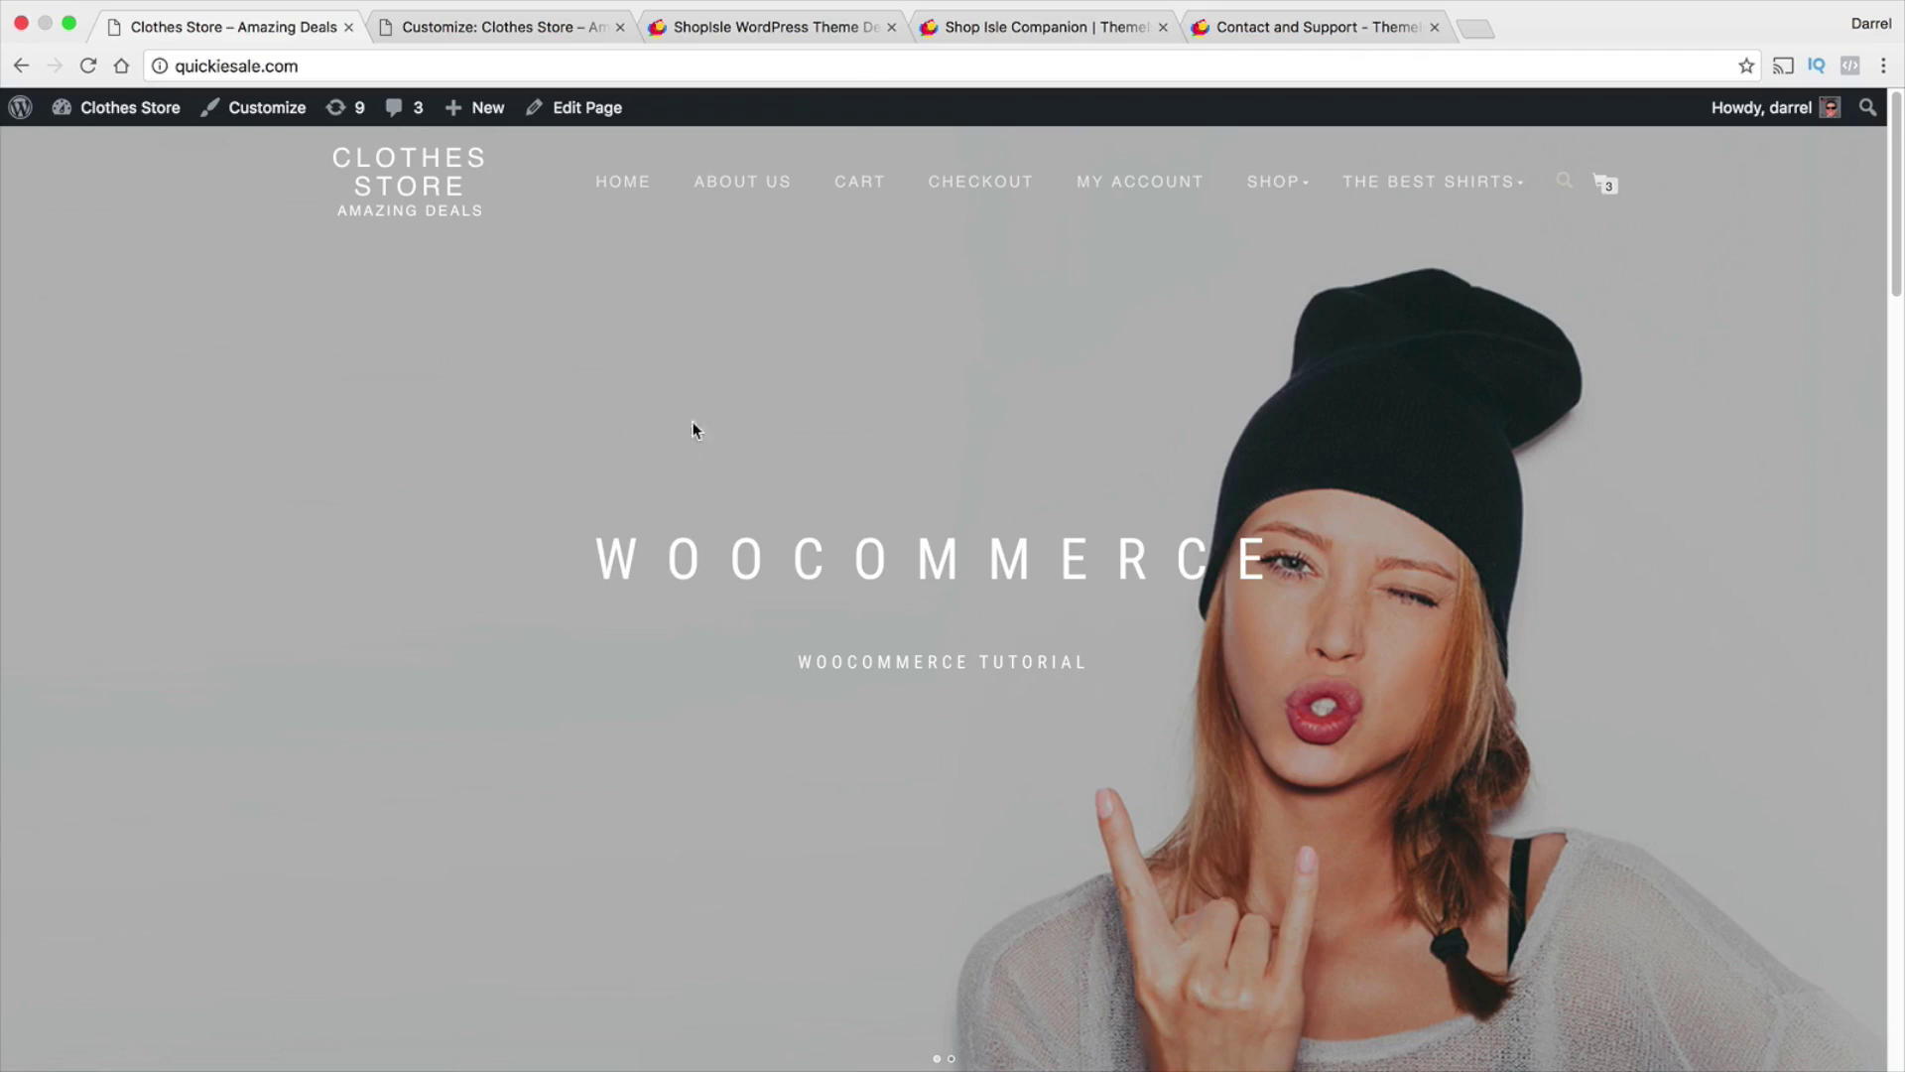
Compare against the ShopIsle demo, Shop Isle Companion page and support form, then return to the live homepage.
click(821, 30)
click(962, 29)
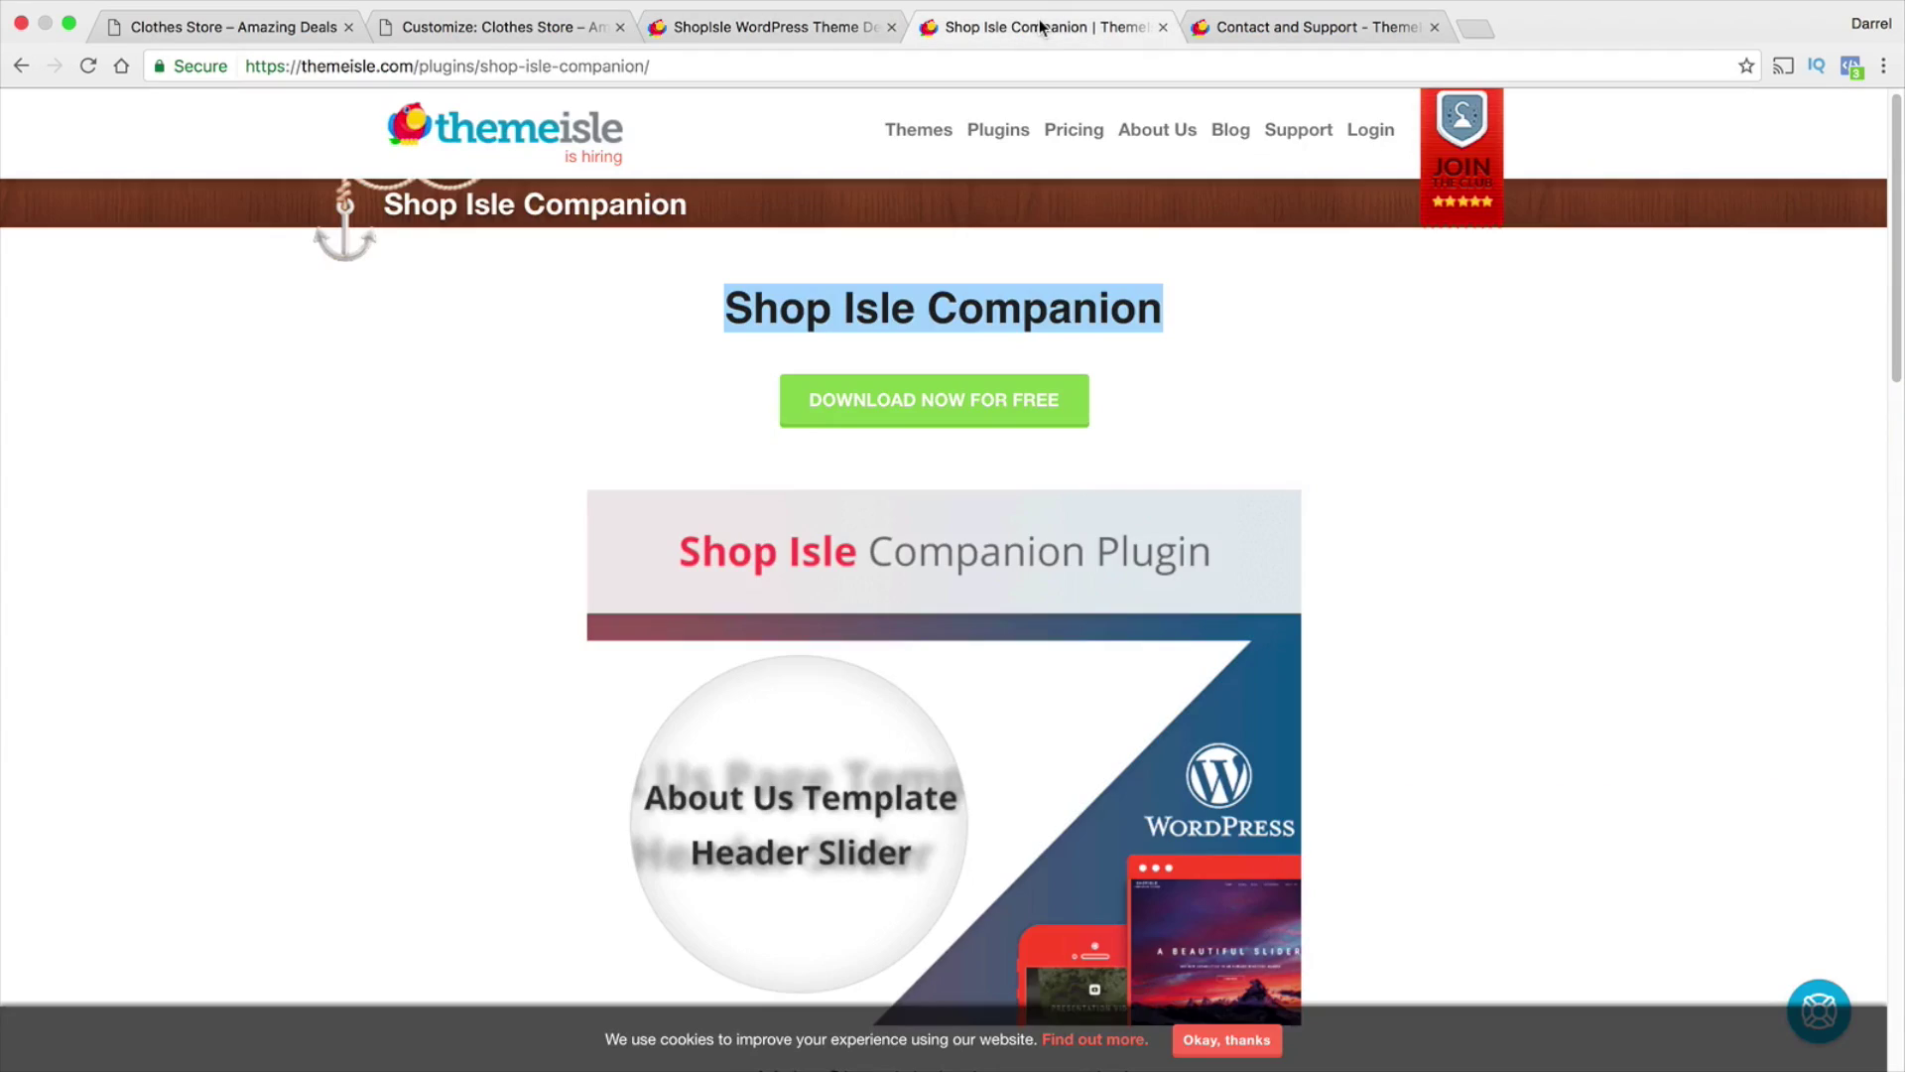
click(248, 28)
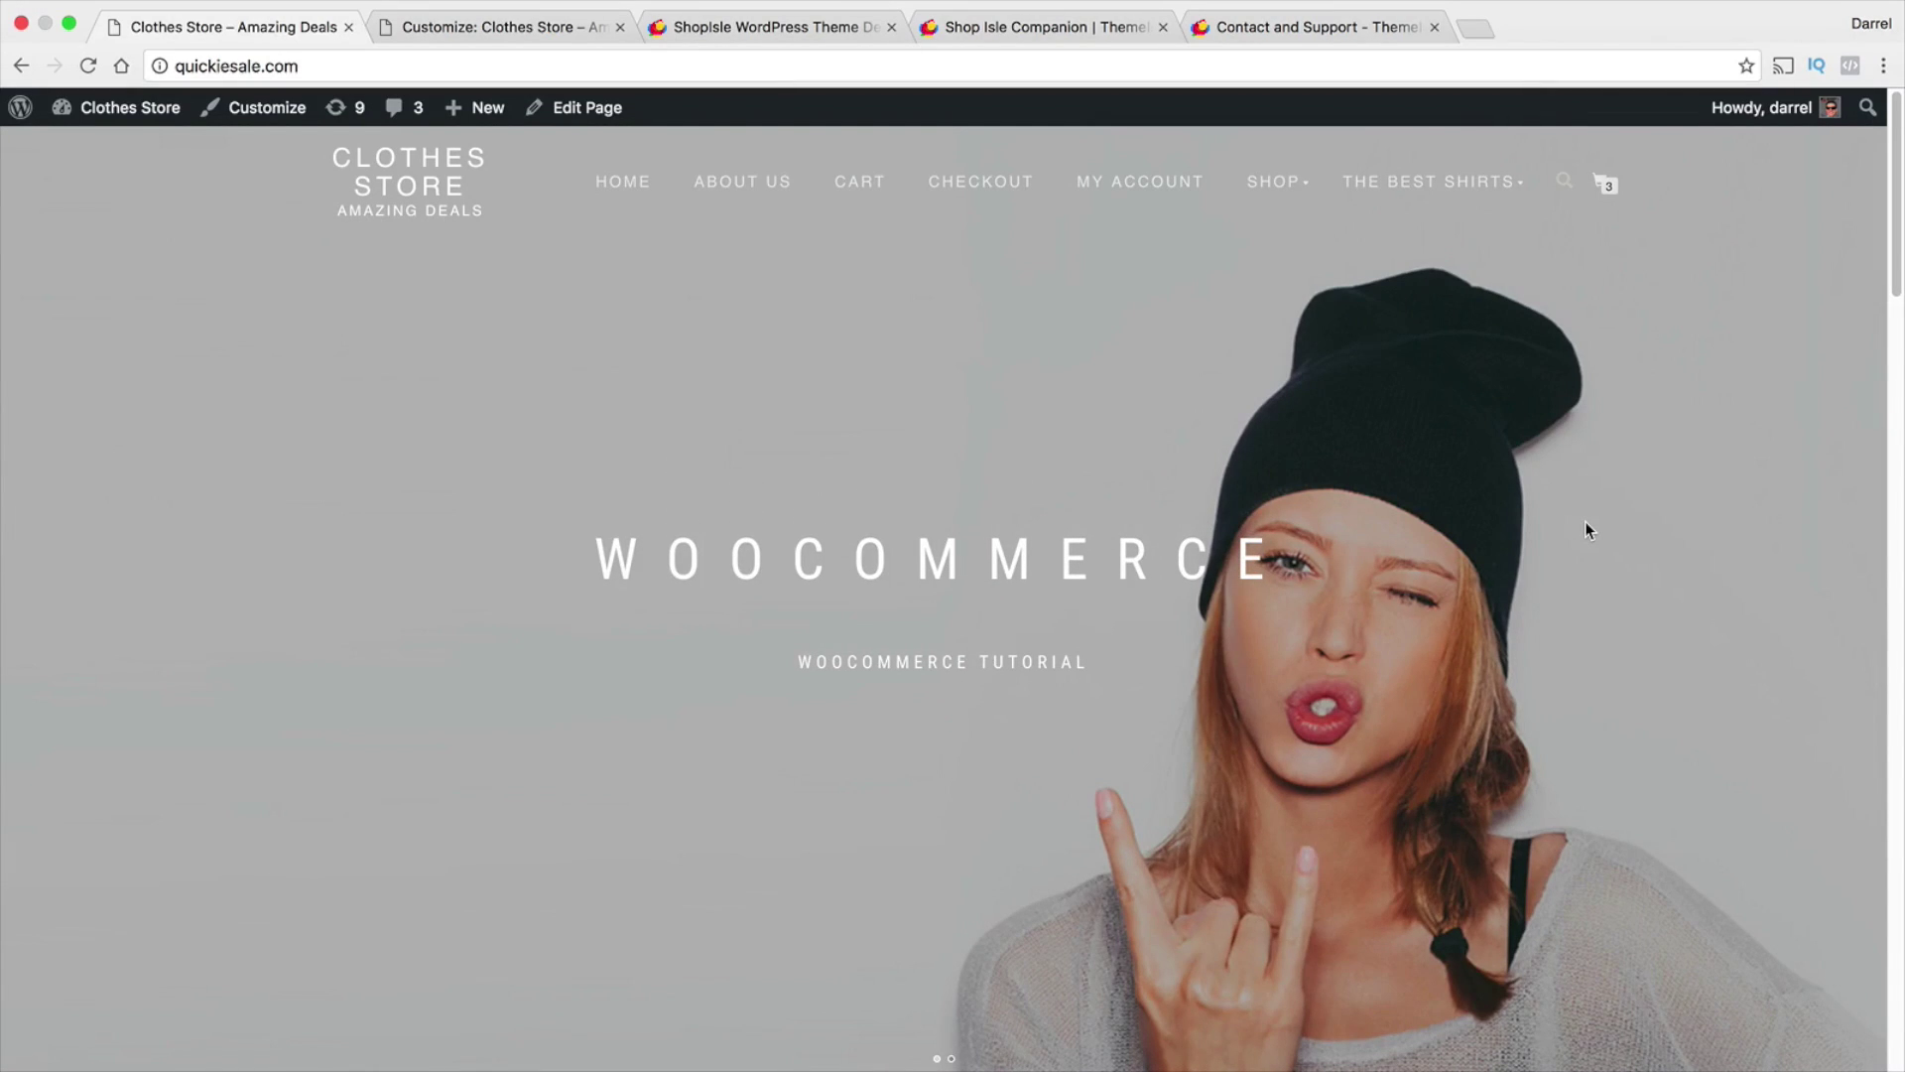
click(1276, 33)
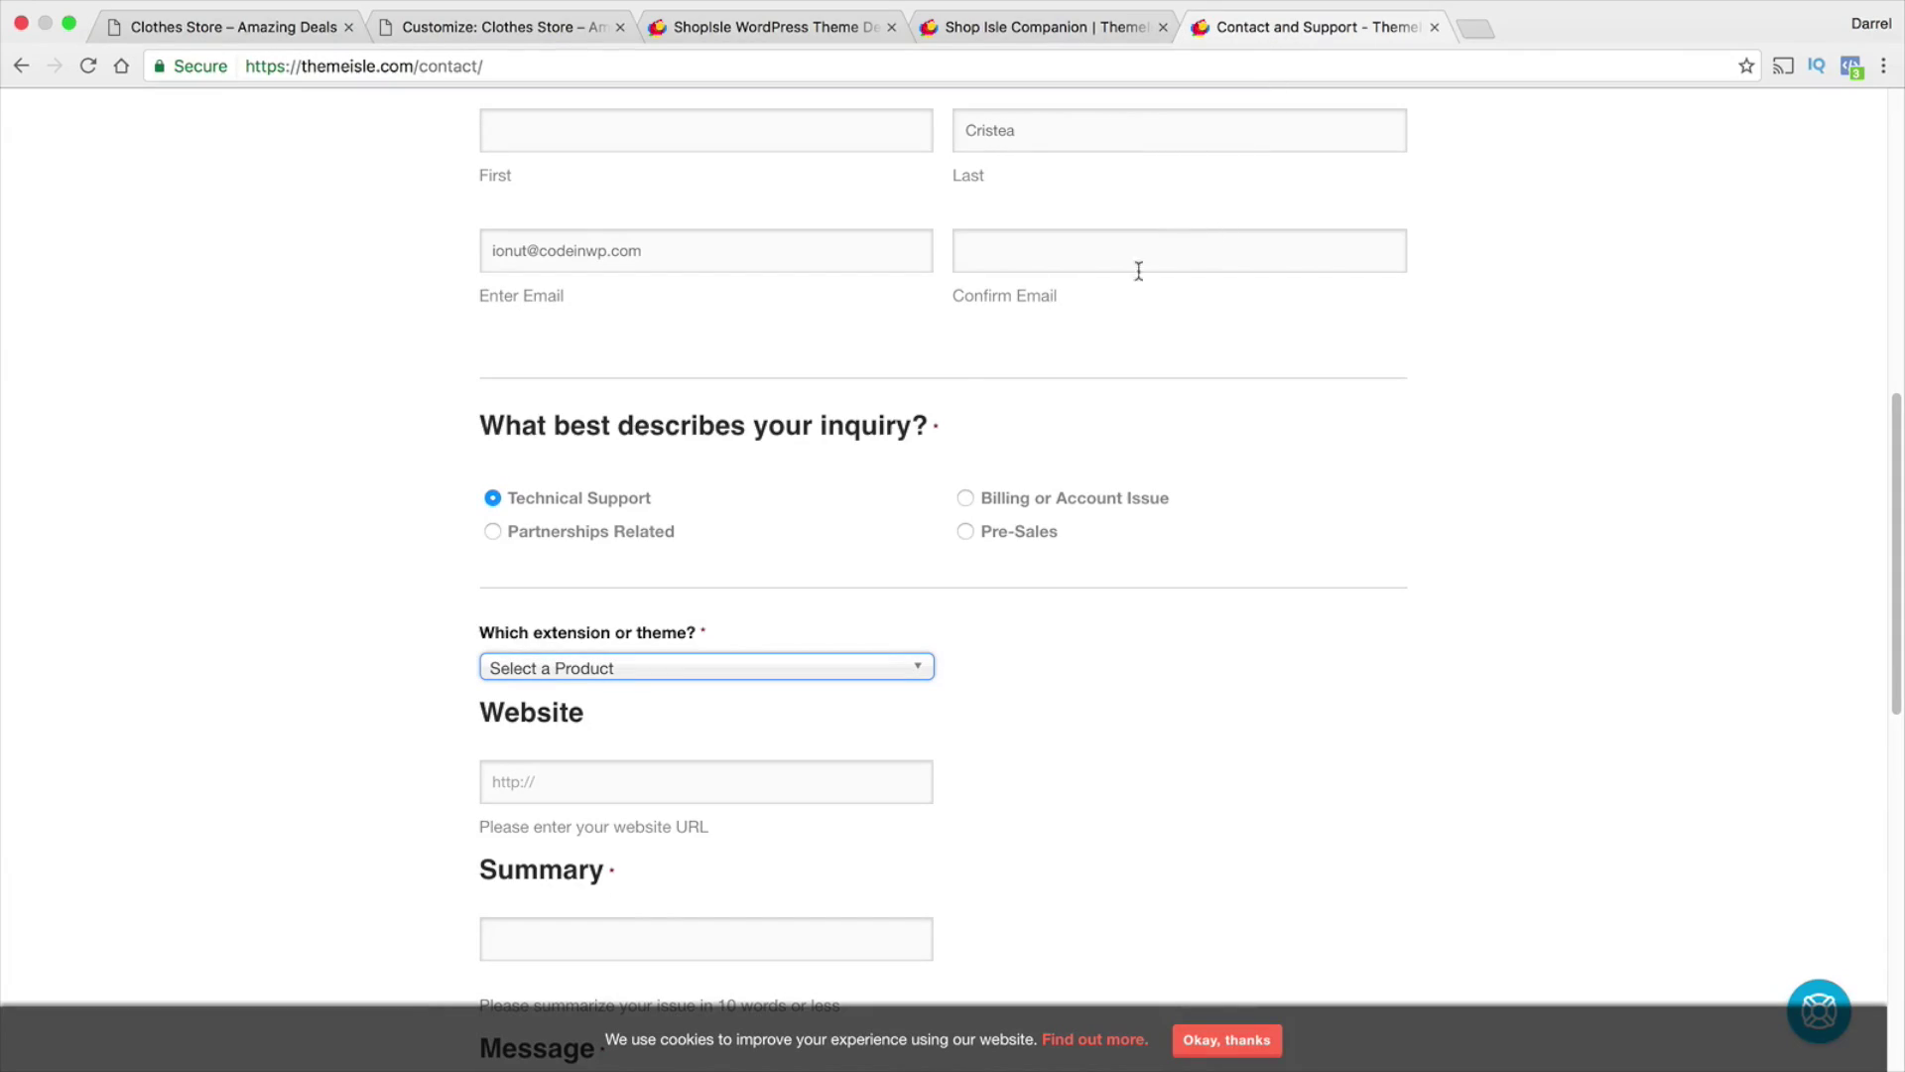
click(801, 27)
mouse_move(1895, 244)
mouse_down()
mouse_move(1890, 866)
mouse_move(1894, 258)
mouse_up()
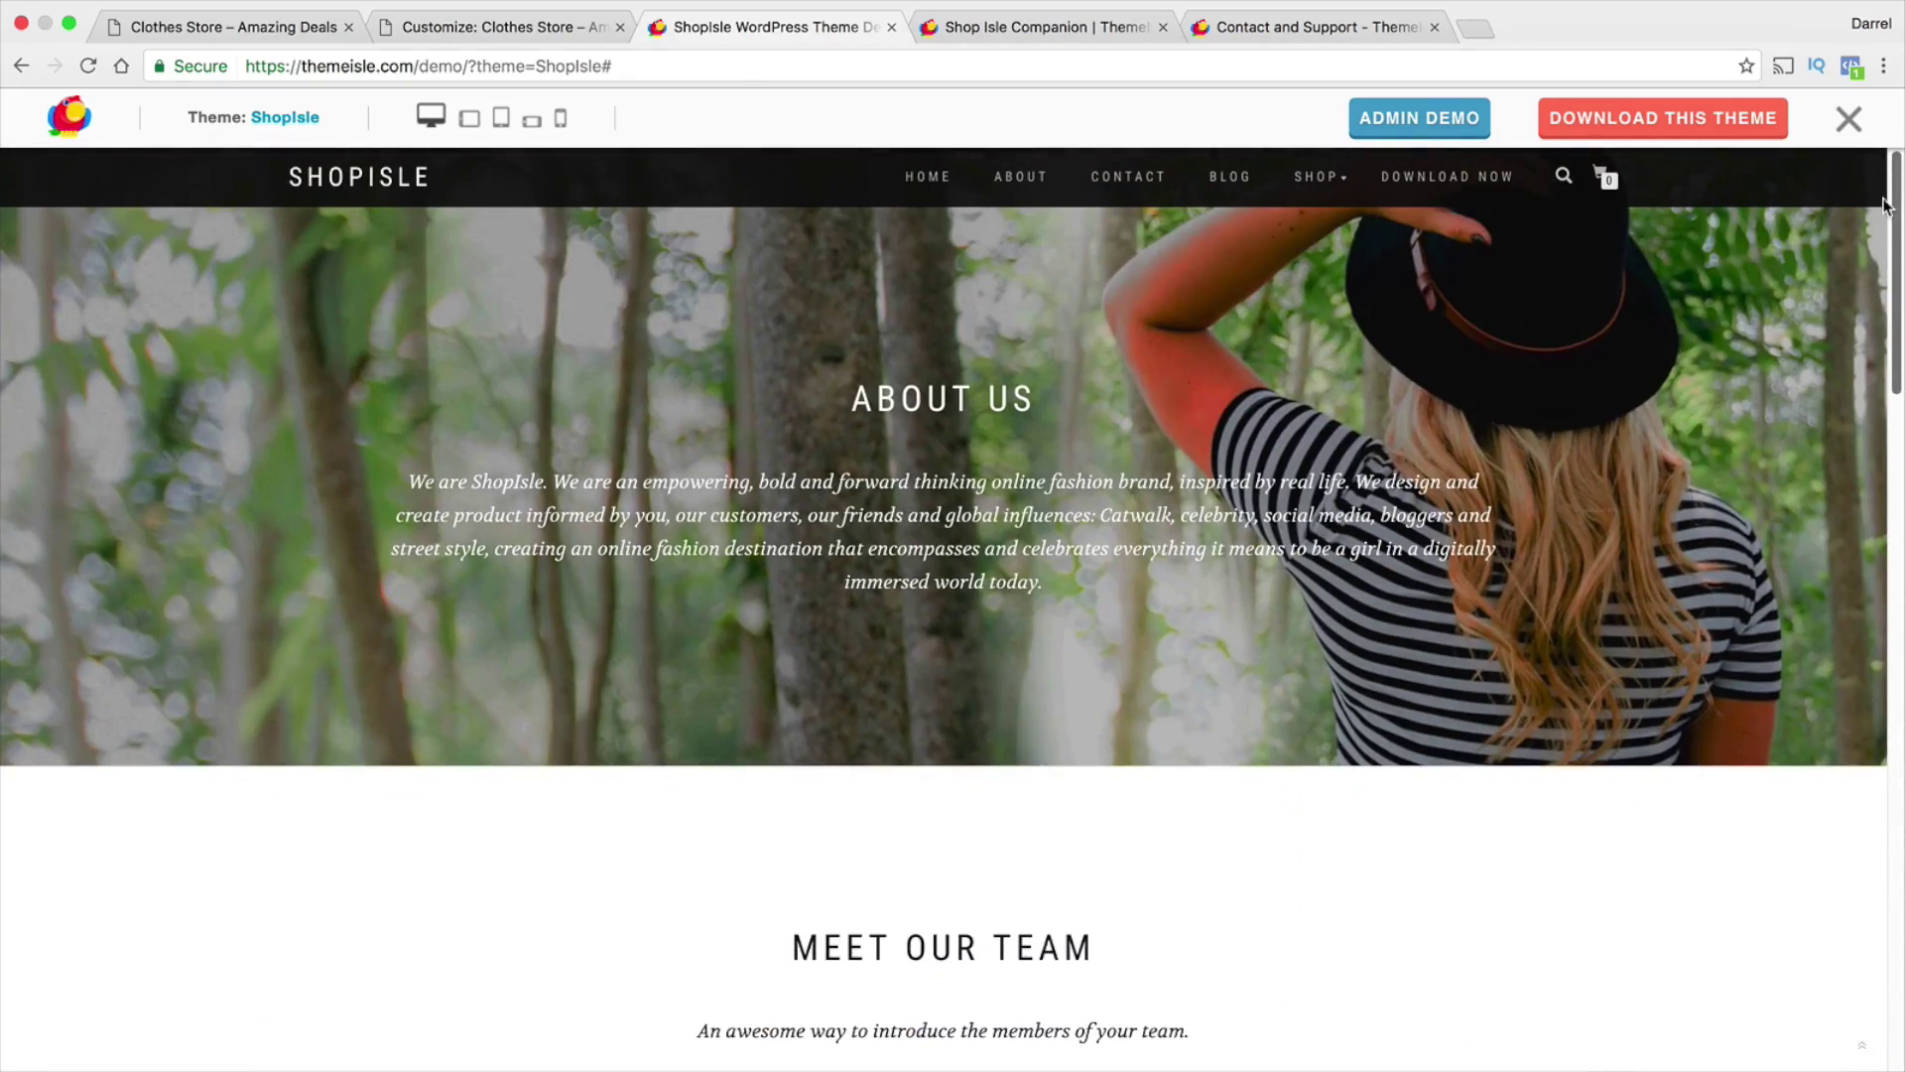
click(253, 30)
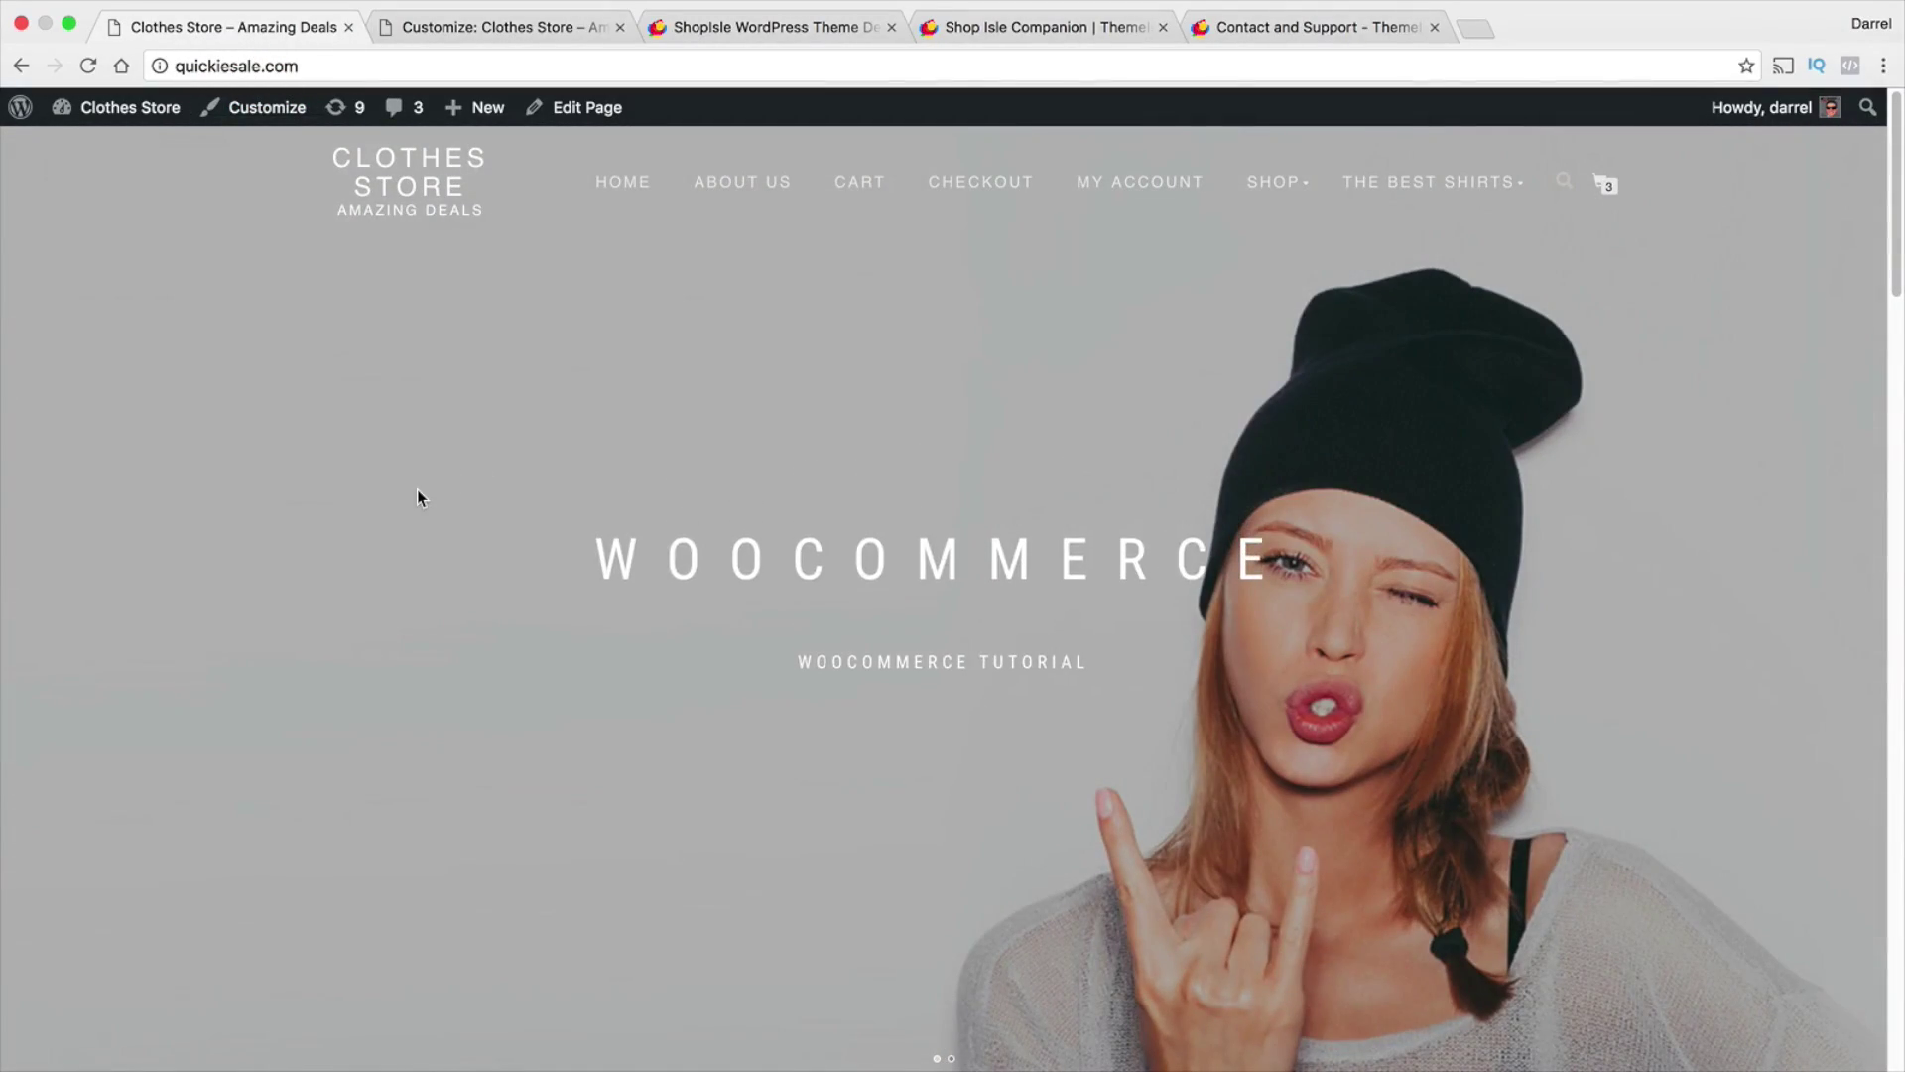